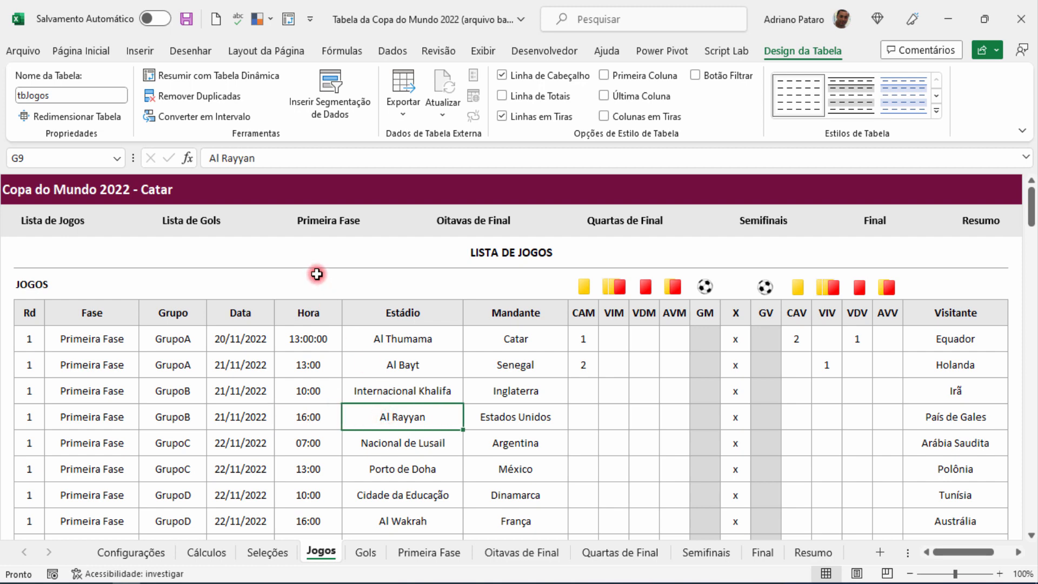
Turn on the filter buttons in the header row of the tbJogos games table
click(310, 250)
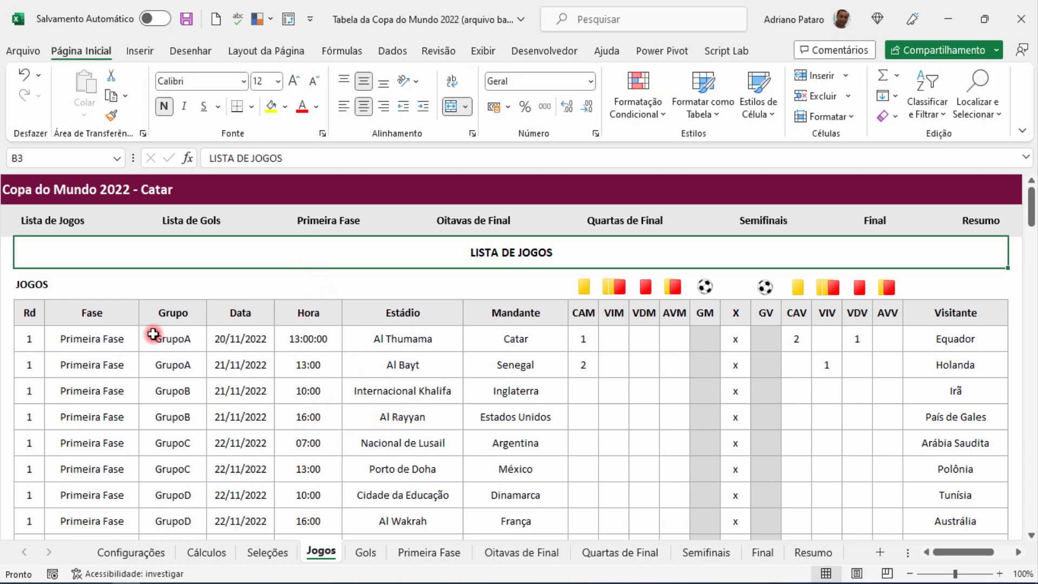
click(114, 317)
click(802, 50)
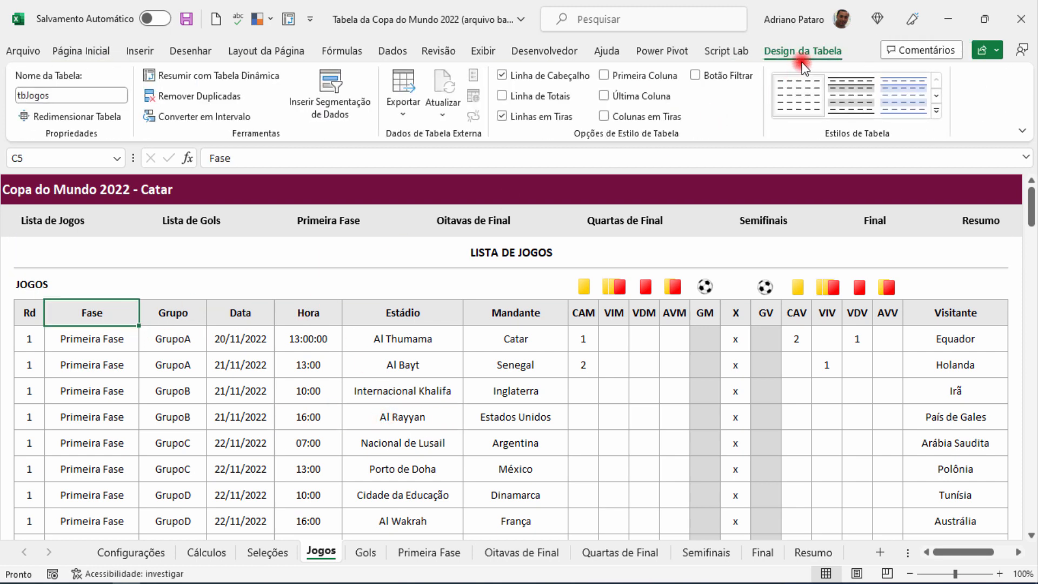
click(696, 76)
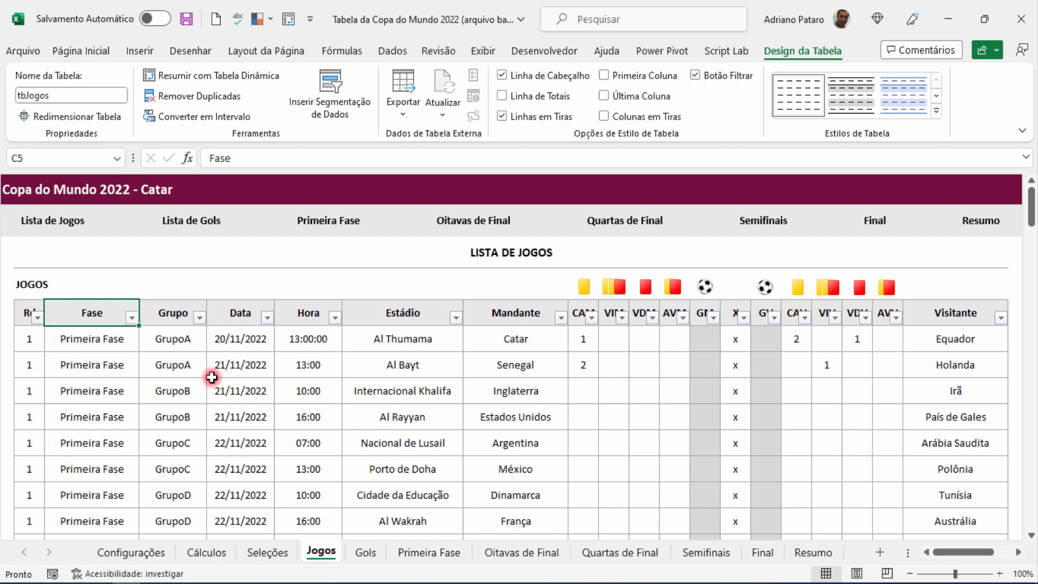
Filter the Rd column to only round 1 and review the filtered games
click(38, 318)
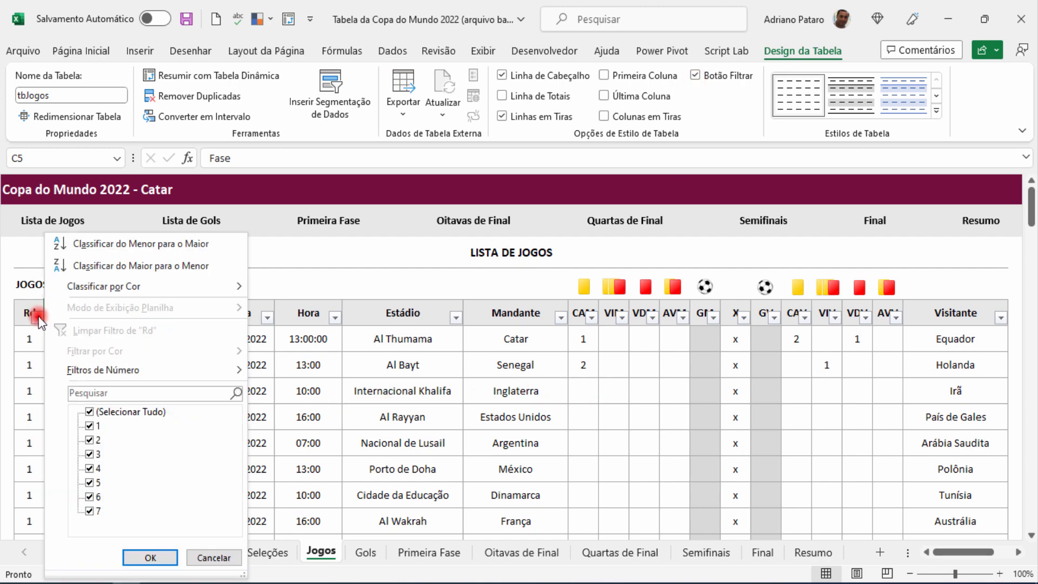
click(103, 416)
click(91, 426)
click(165, 558)
scroll(412, 387, down, 5)
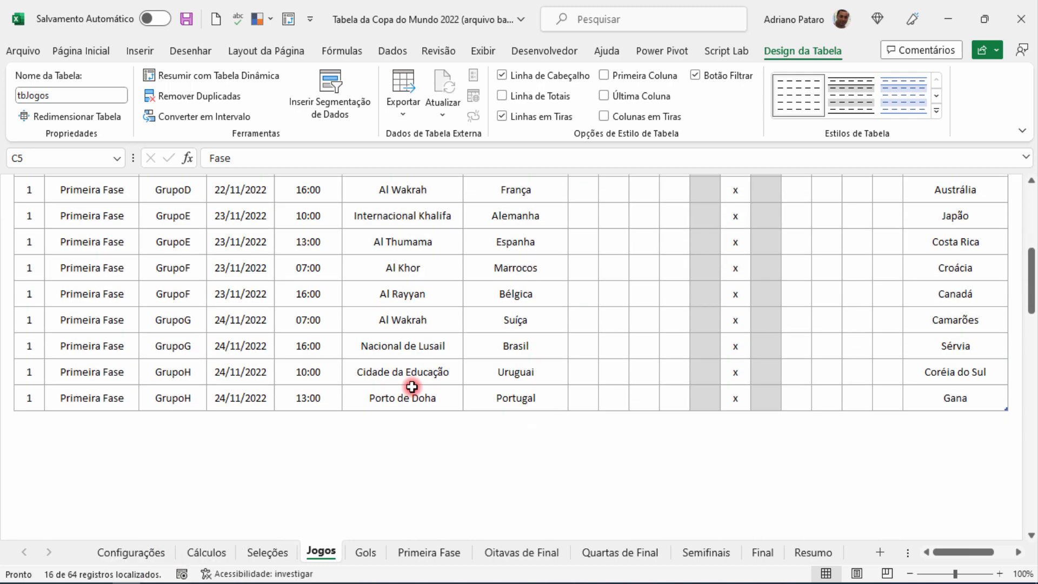
scroll(412, 387, up, 3)
scroll(412, 387, up, 3)
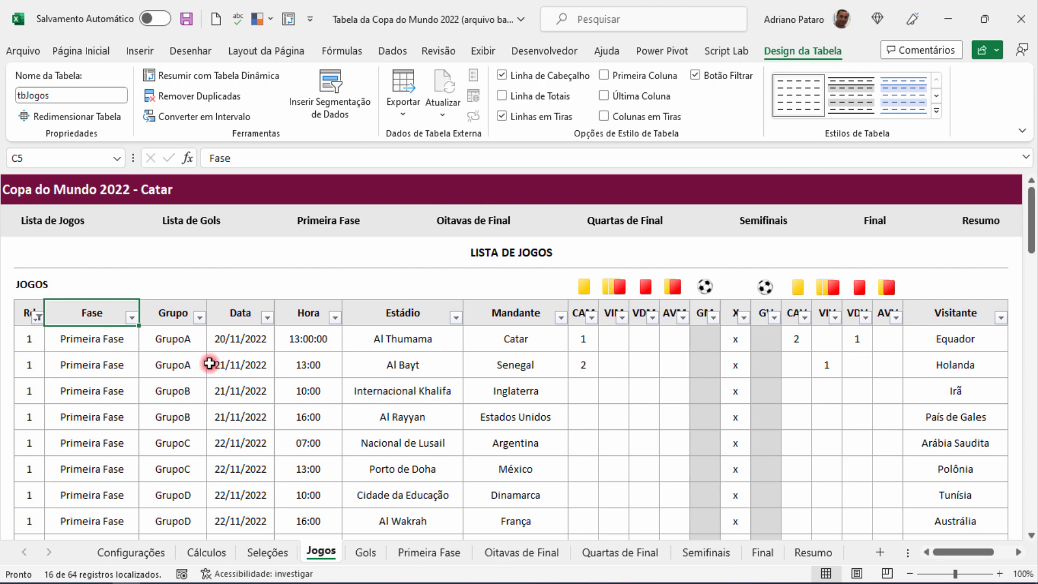
Filter the Grupo column to show only GrupoA
click(200, 318)
click(277, 412)
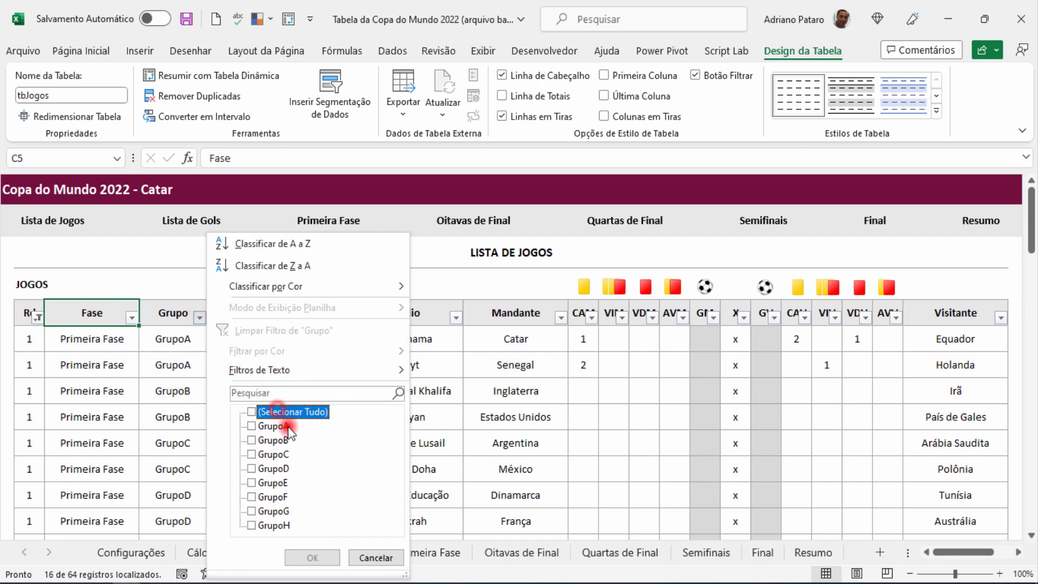
click(289, 426)
click(313, 558)
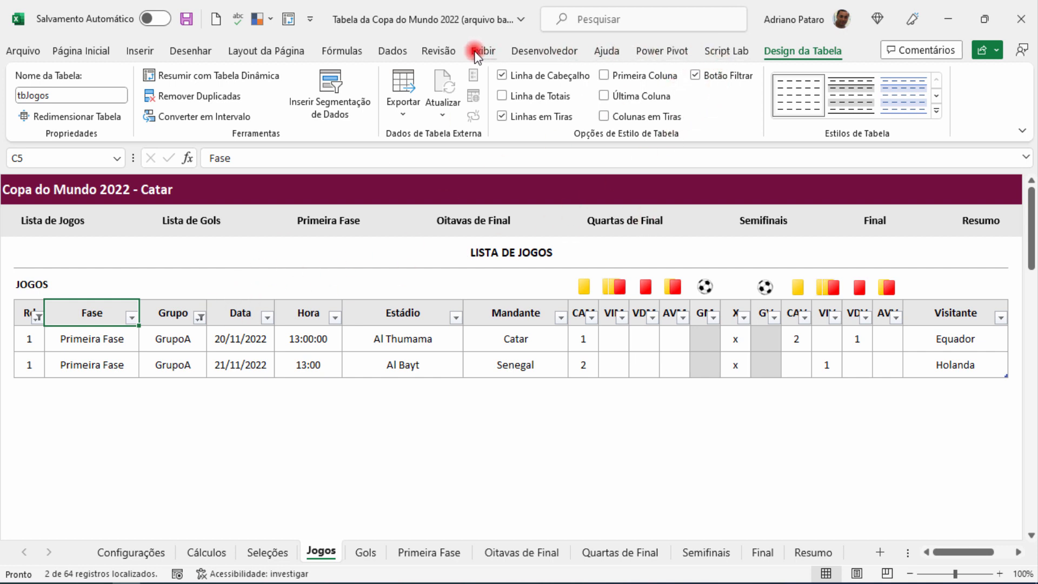
Clear all filters from the games table and turn off its header filter buttons
click(397, 53)
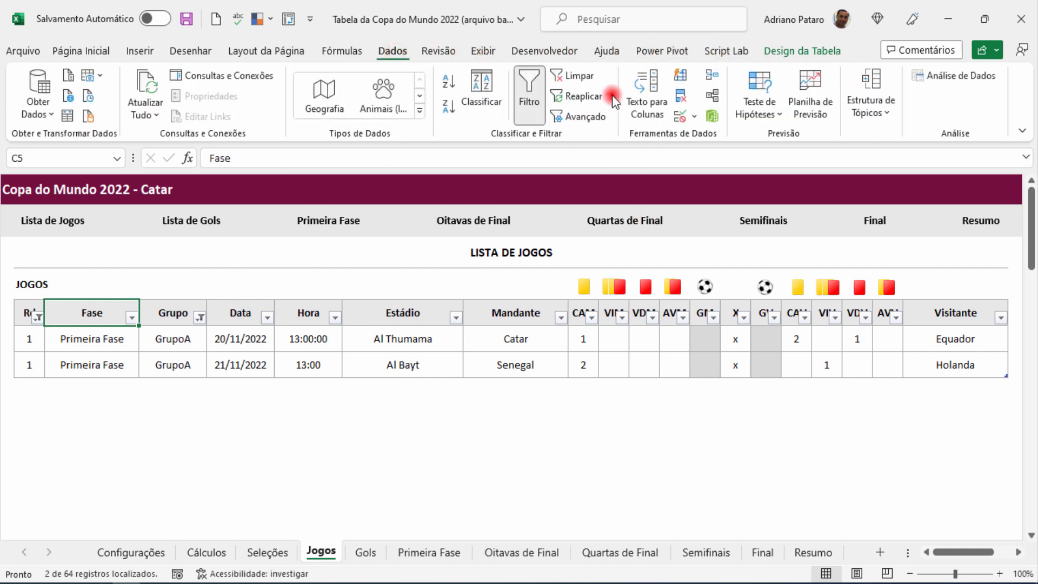
click(583, 77)
click(799, 52)
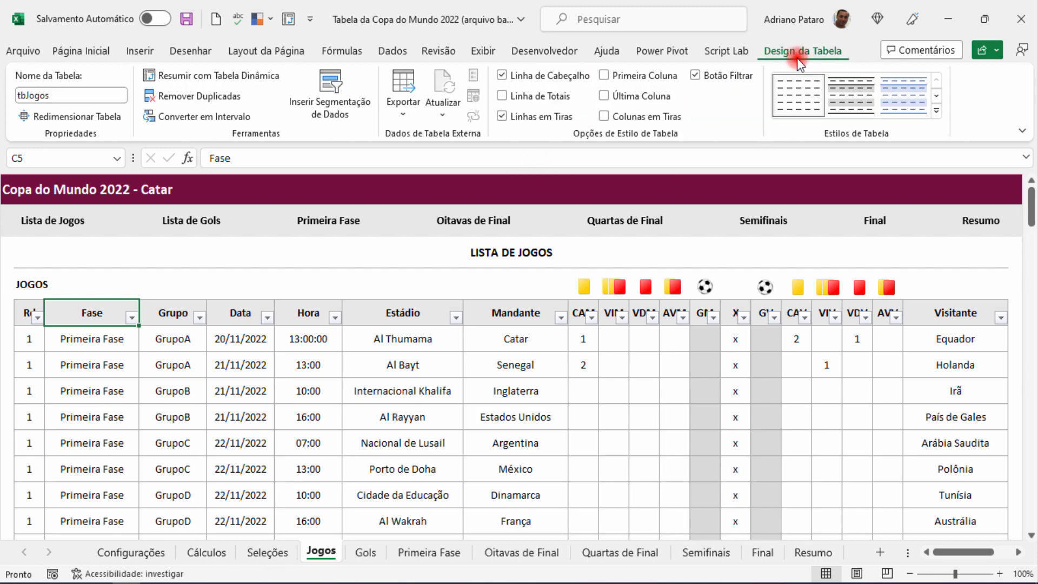
click(702, 87)
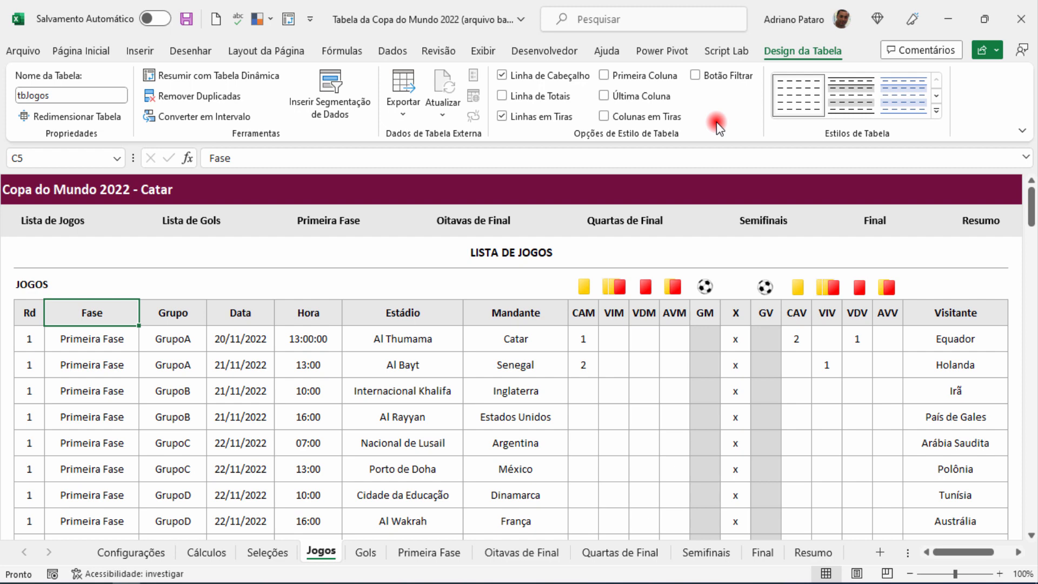
Insert a slicer for the Rd field of the games table
click(106, 340)
click(105, 311)
click(337, 115)
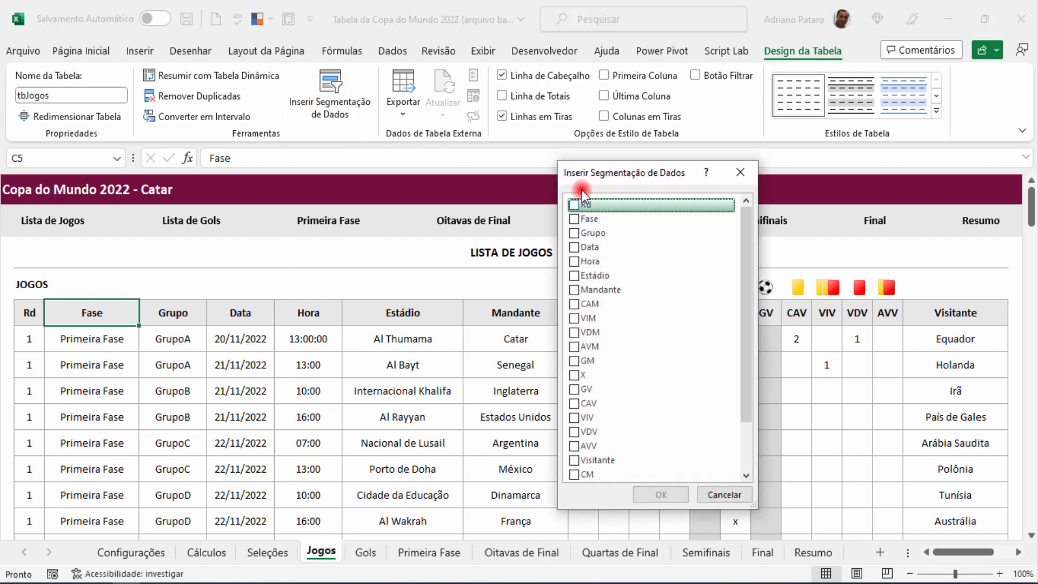
drag(622, 181, 649, 177)
drag(780, 290, 773, 345)
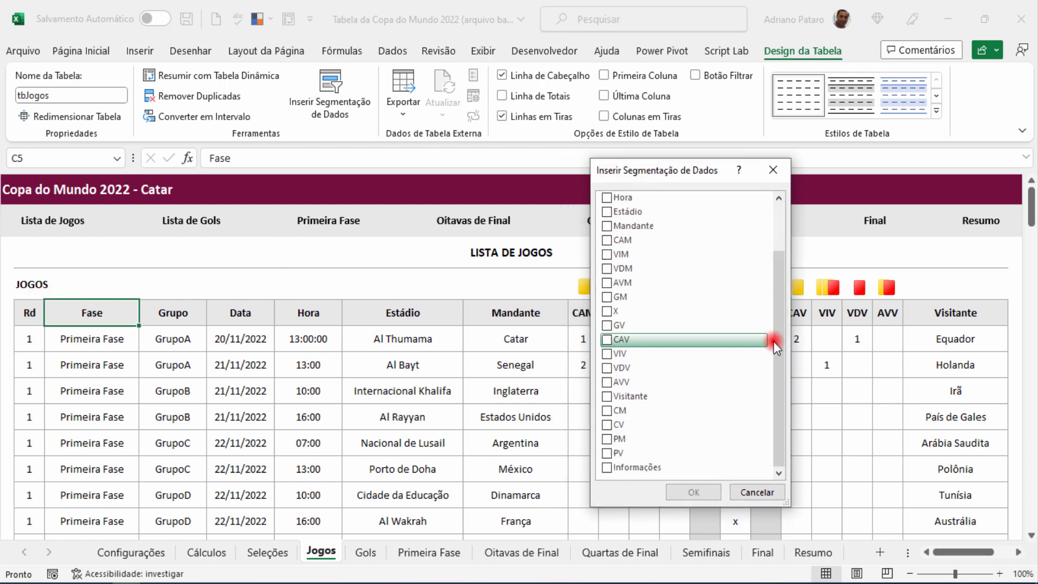
drag(779, 343, 779, 284)
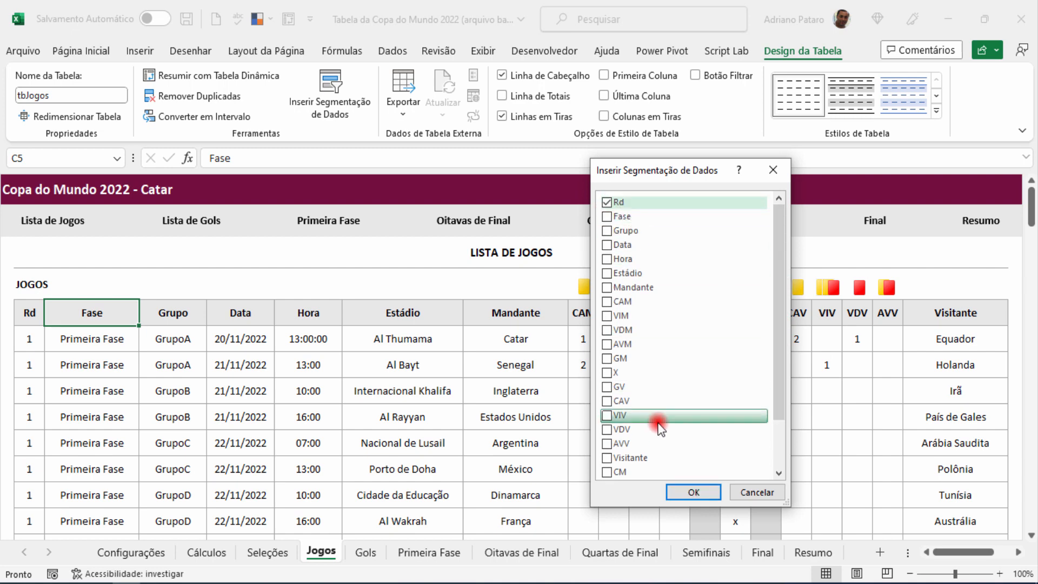
click(693, 492)
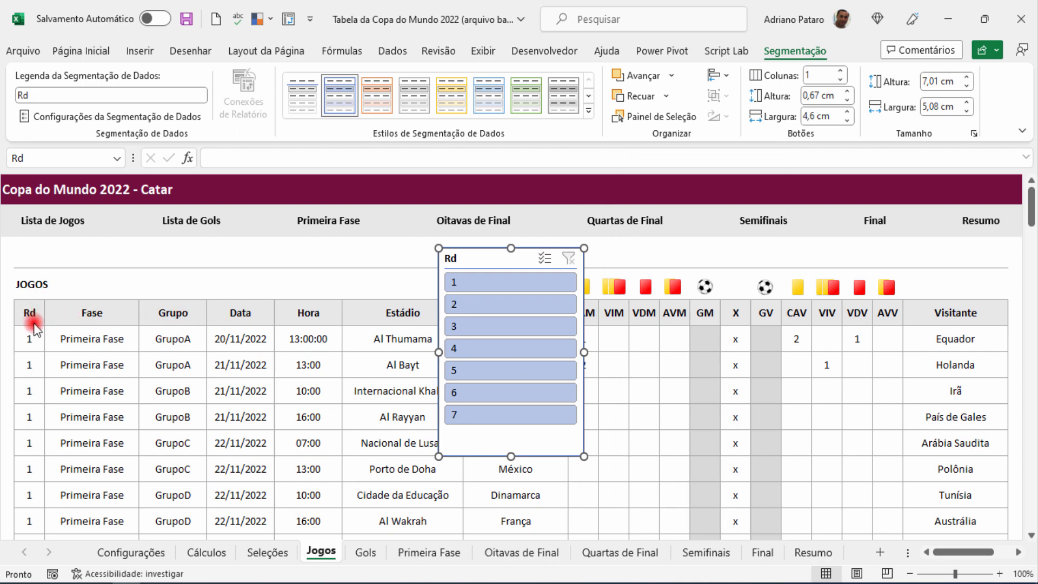
Use the Rd slicer to show only round 1 and look through the resulting game list
click(492, 285)
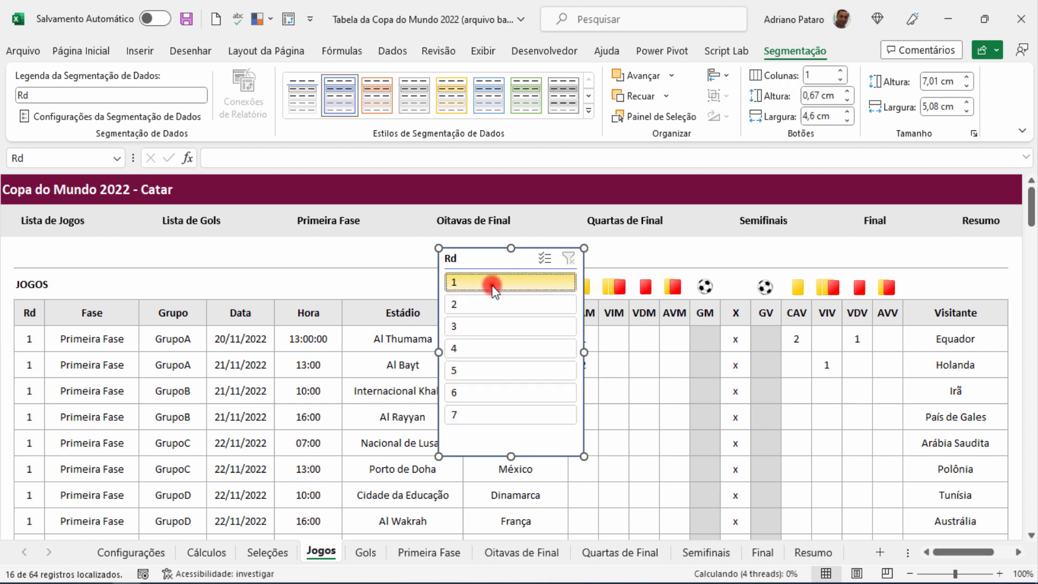
click(209, 382)
scroll(210, 381, down, 3)
scroll(210, 382, down, 2)
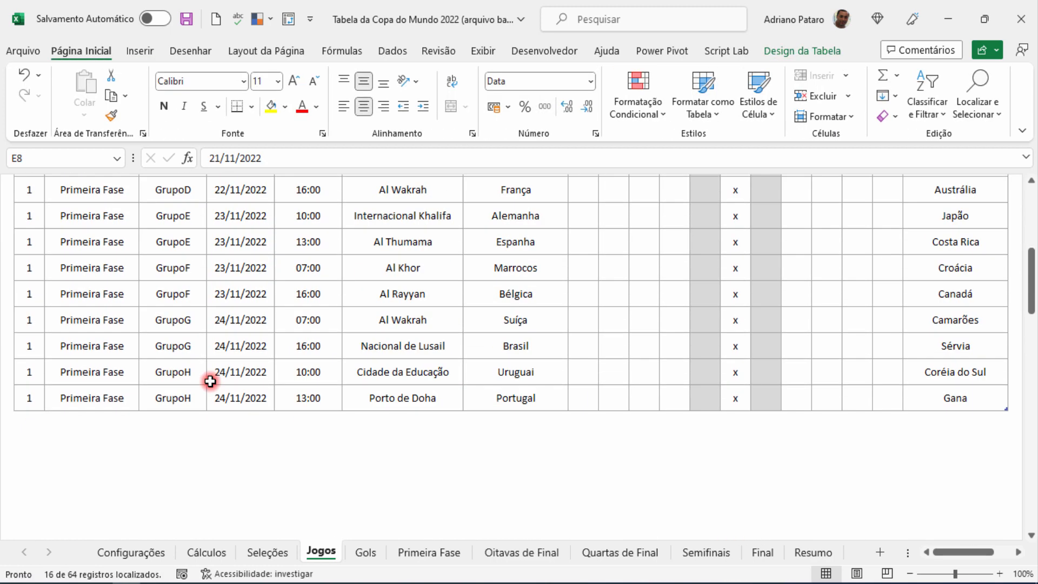
scroll(210, 382, up, 5)
Filter the games one round at a time from 2 to 7 with the Rd slicer, and clear its filter
click(479, 305)
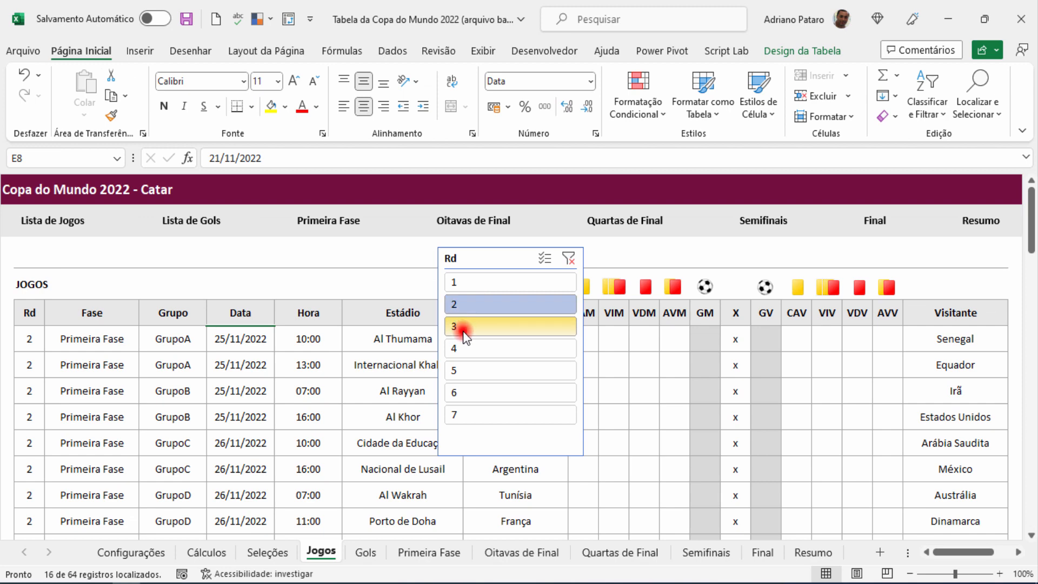
click(481, 327)
click(481, 346)
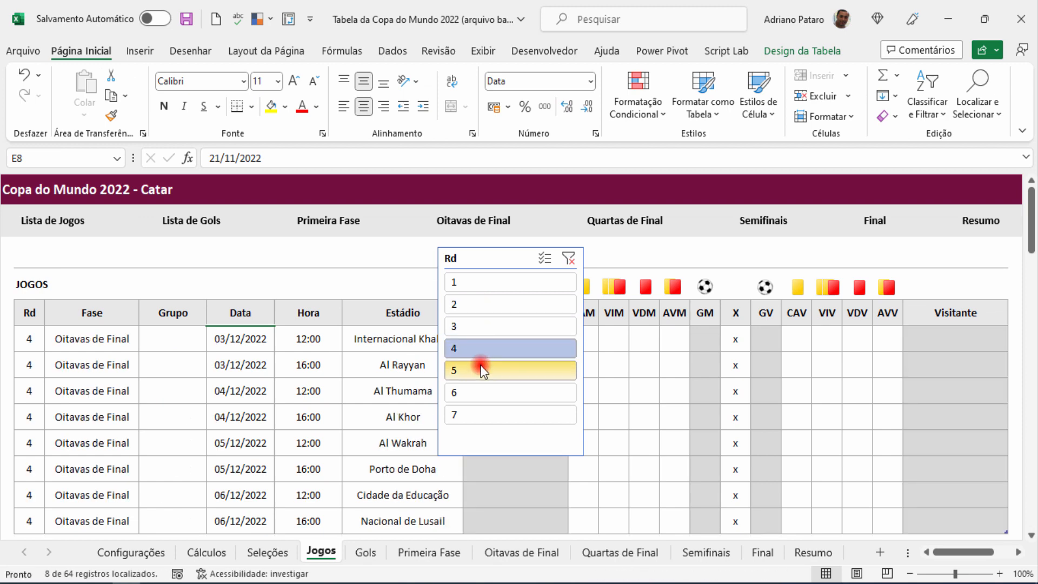
click(488, 370)
click(489, 393)
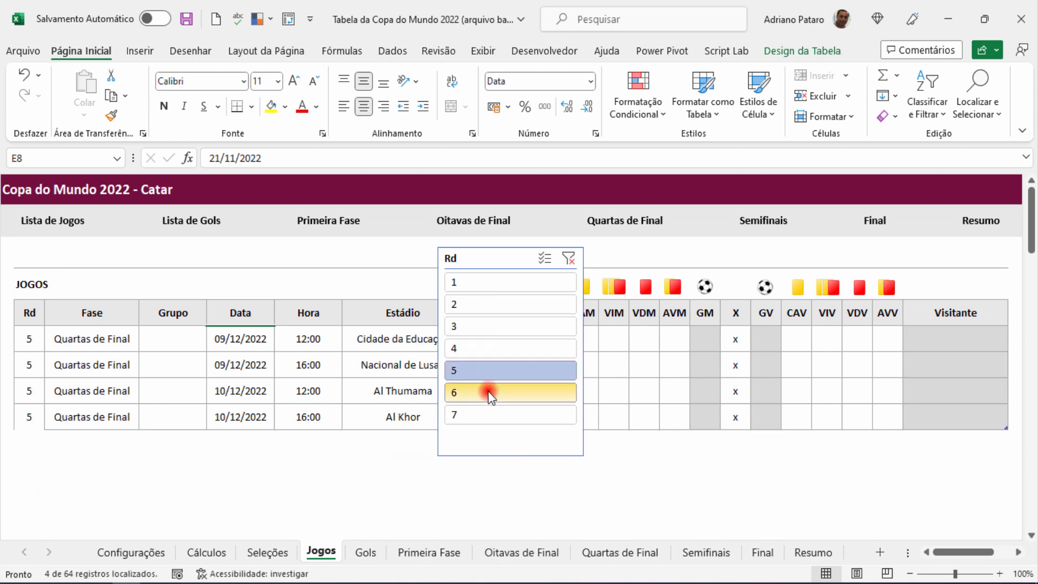
click(485, 415)
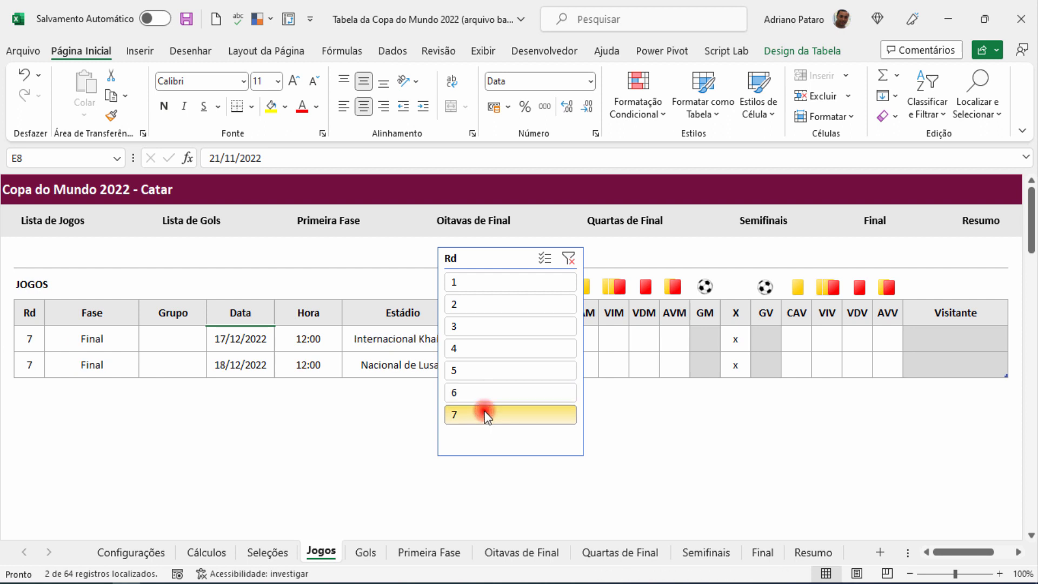
click(570, 258)
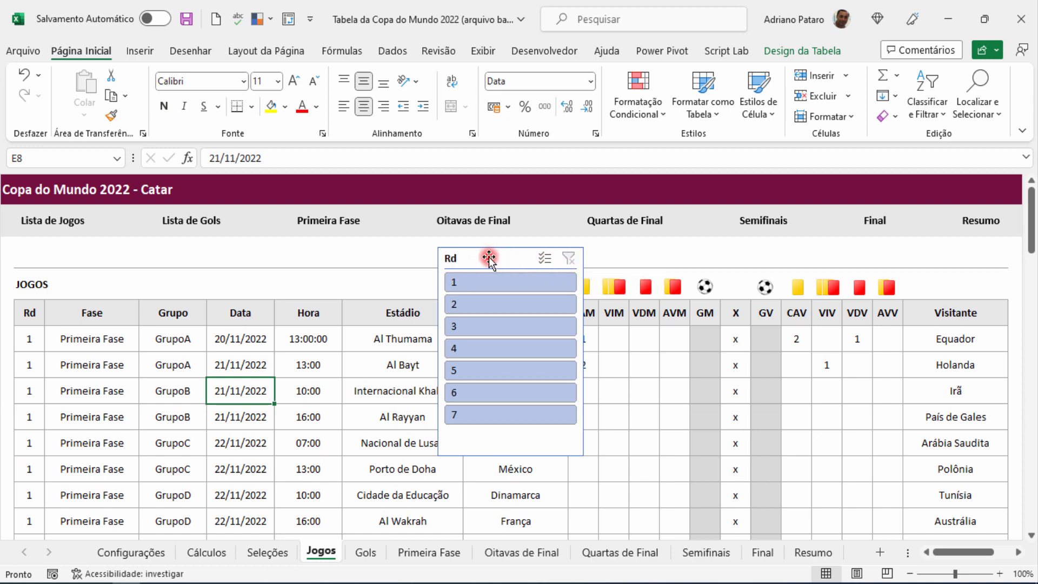
Filter the games to round 1 again with the Rd slicer, review them, and clear the slicer's filter
click(477, 284)
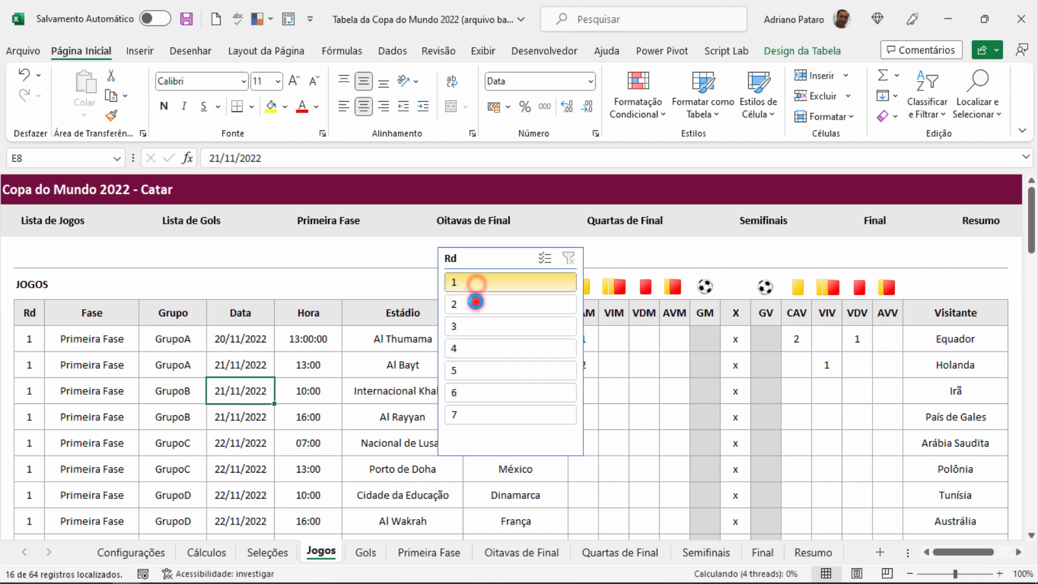
click(493, 392)
scroll(139, 366, down, 4)
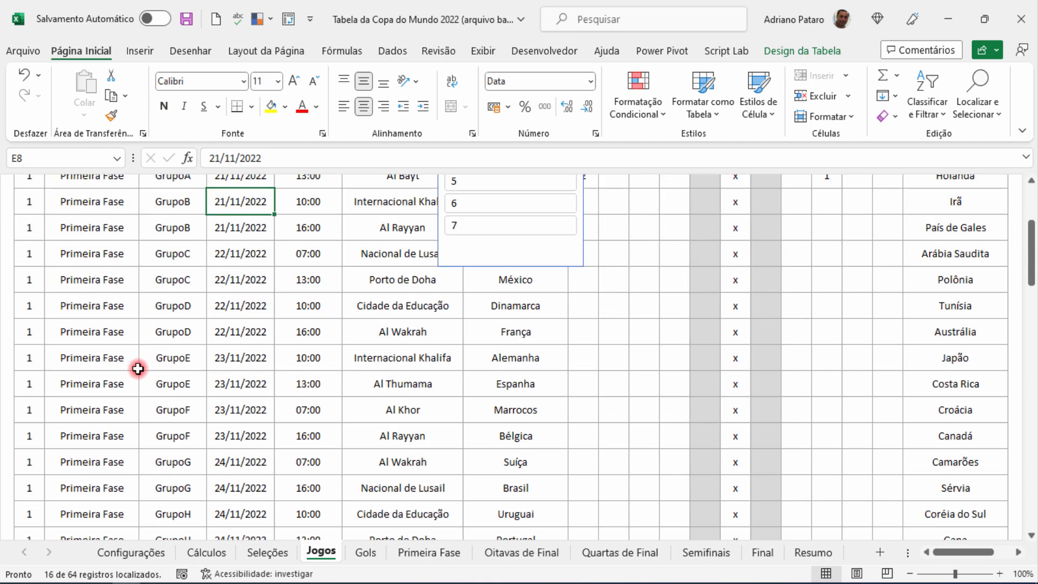
scroll(139, 366, up, 4)
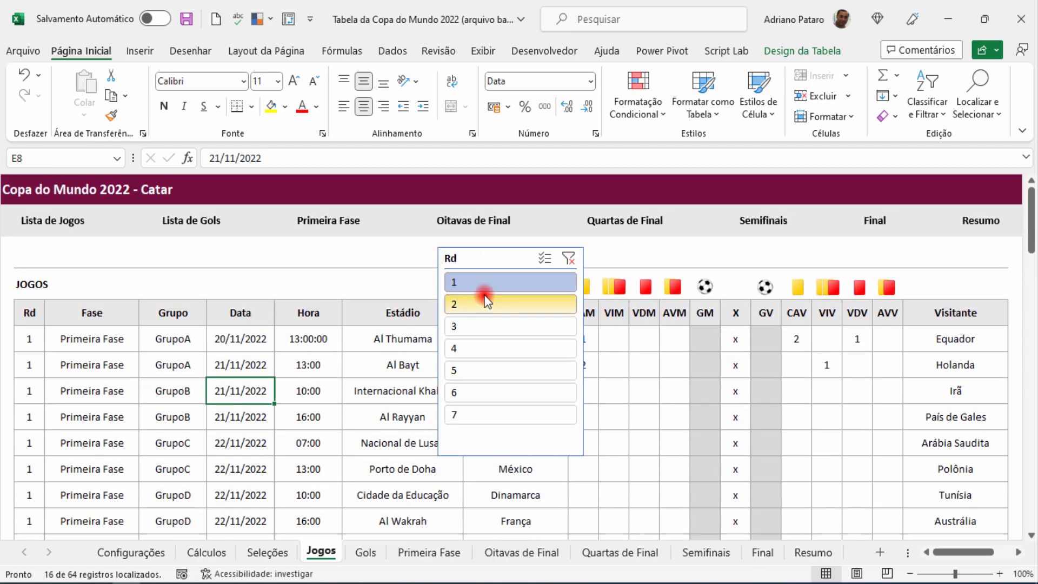
right_click(485, 282)
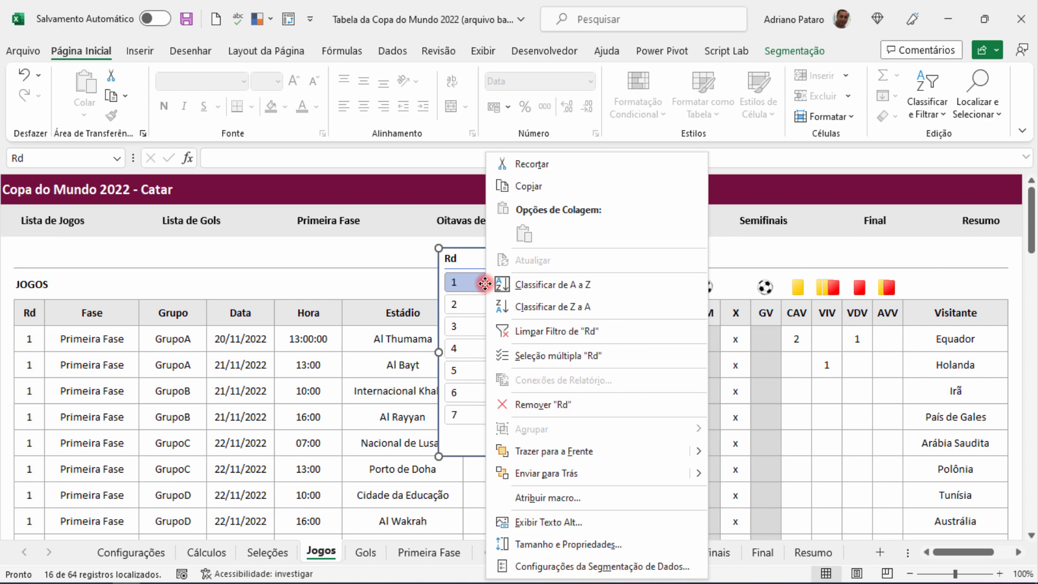
click(557, 338)
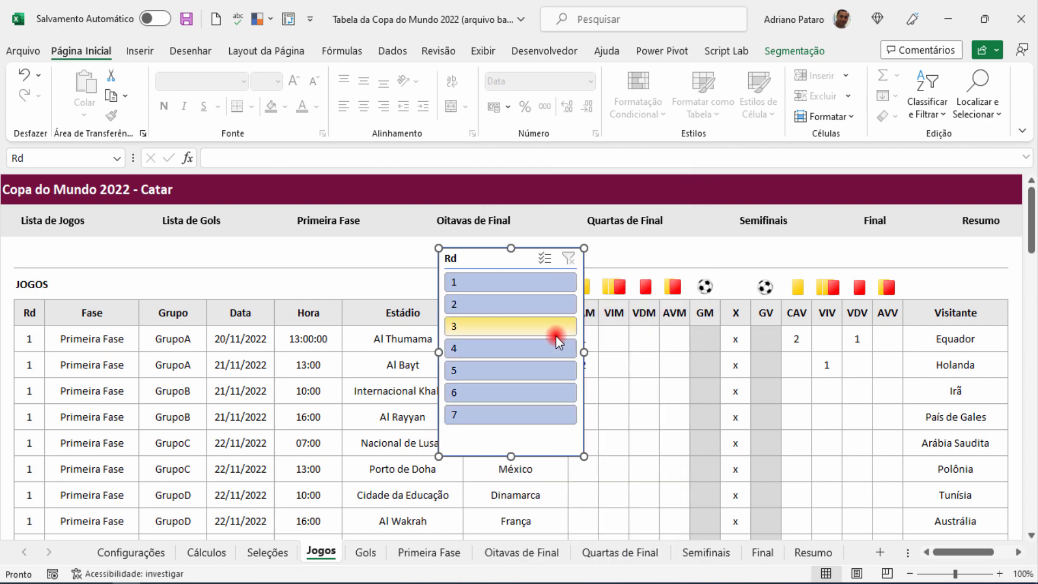
Move the Rd slicer over the Fase and Grupo columns, just beside the JOGOS label
click(335, 380)
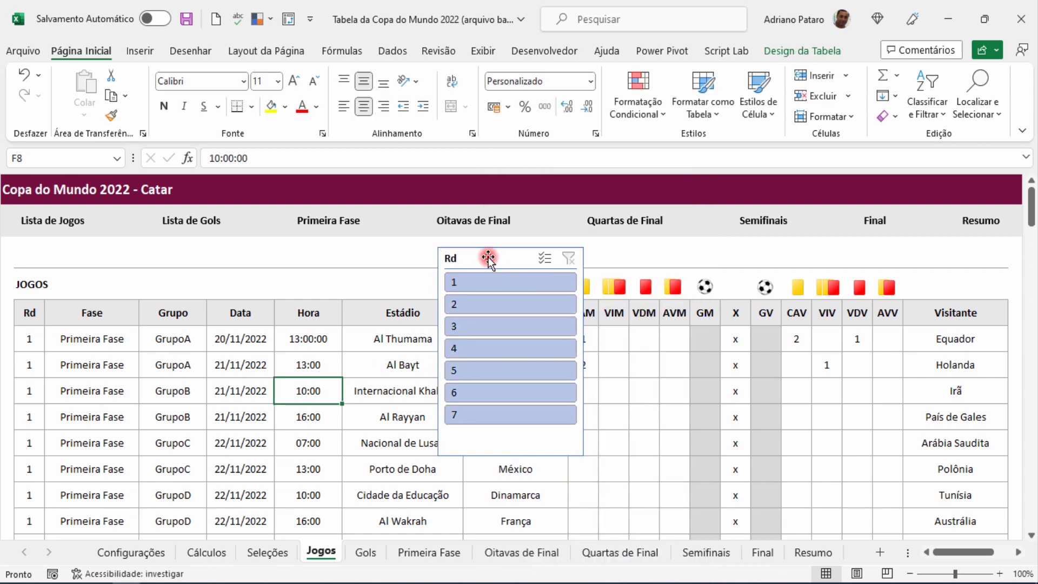
drag(486, 255, 104, 276)
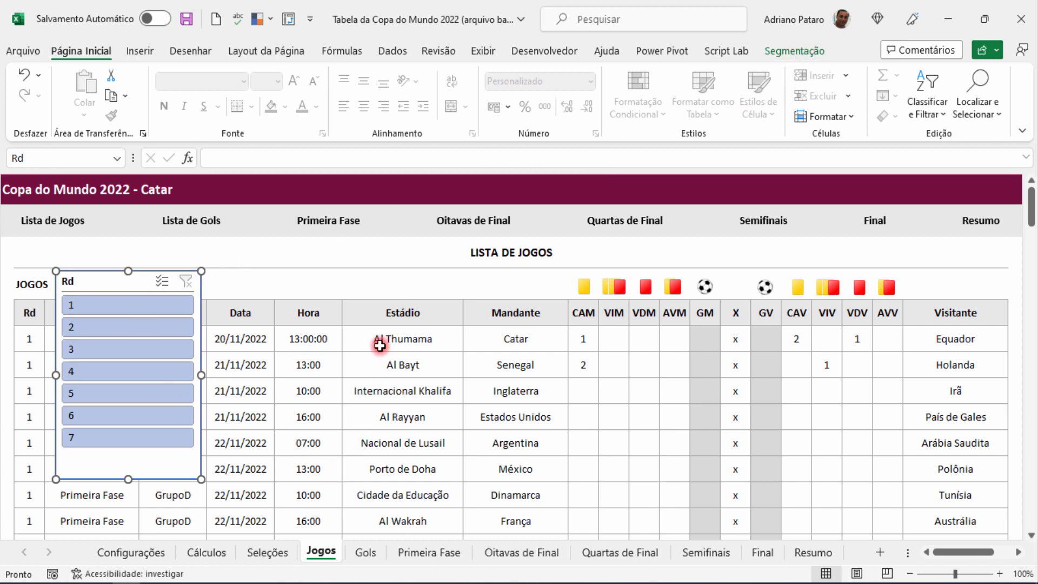
click(379, 279)
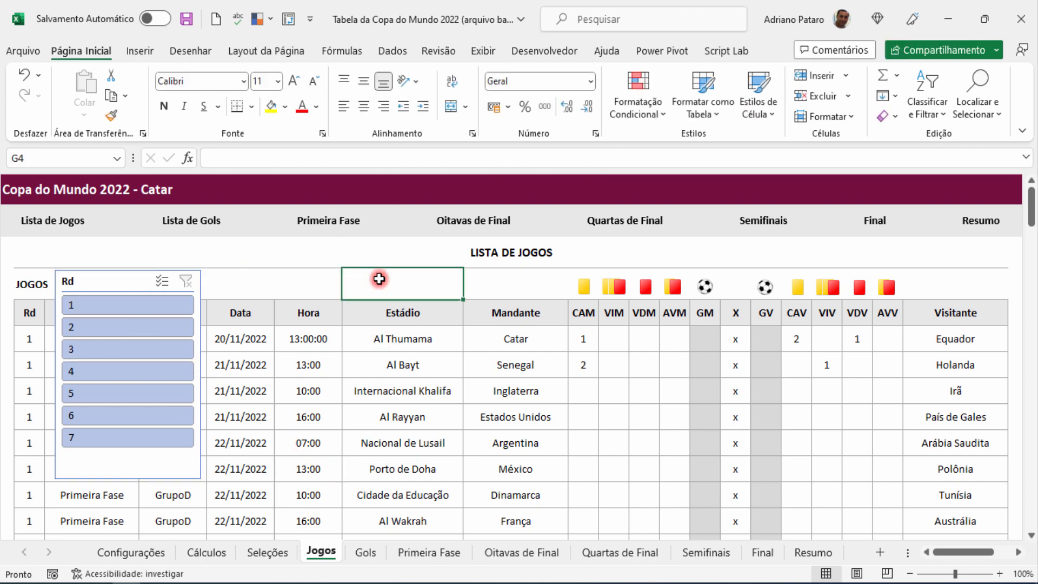
Hide the Rd slicer's header and apply the light grey slicer style
click(196, 285)
click(792, 51)
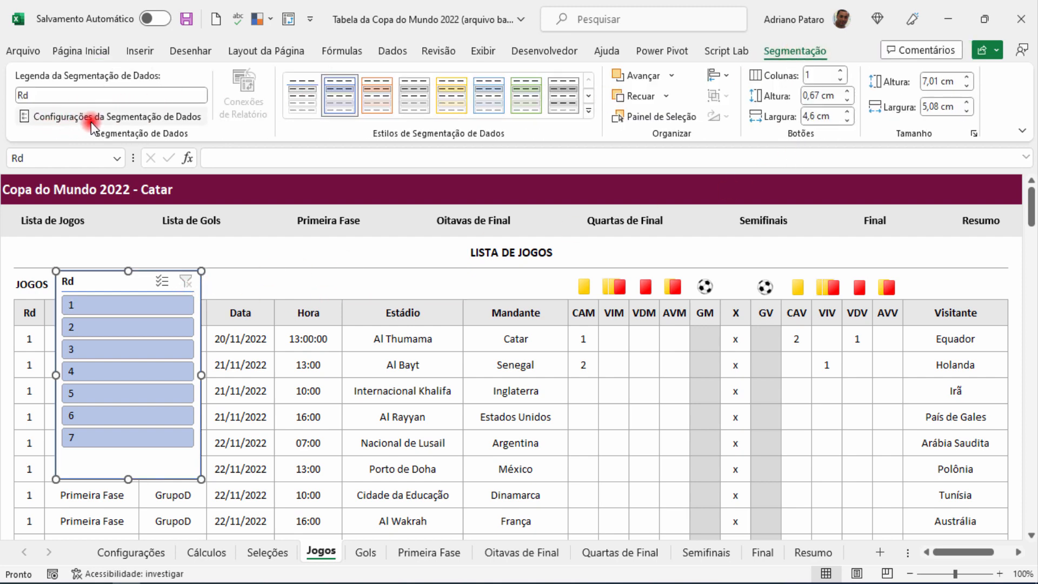
click(134, 122)
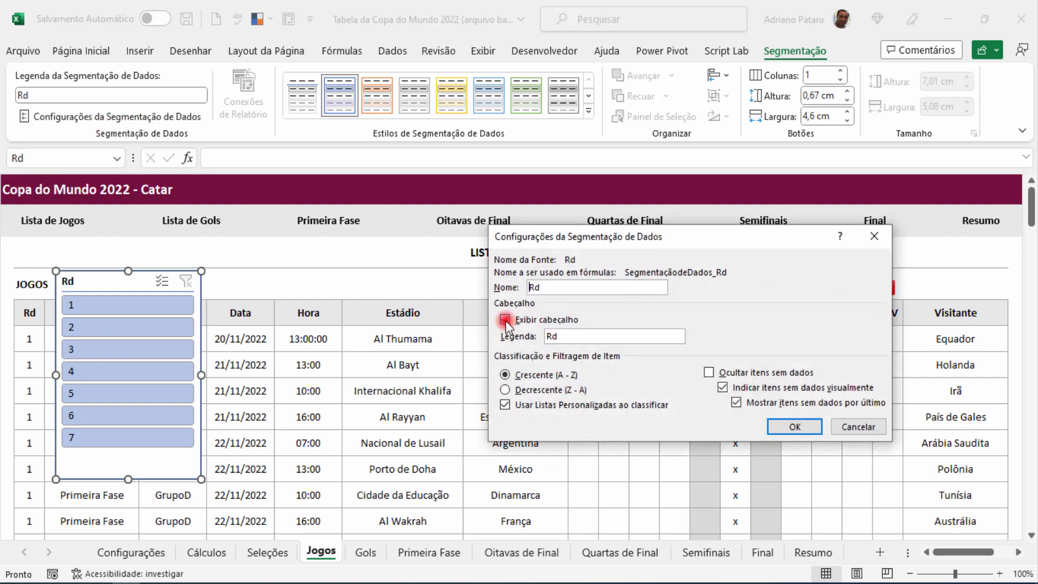
click(506, 320)
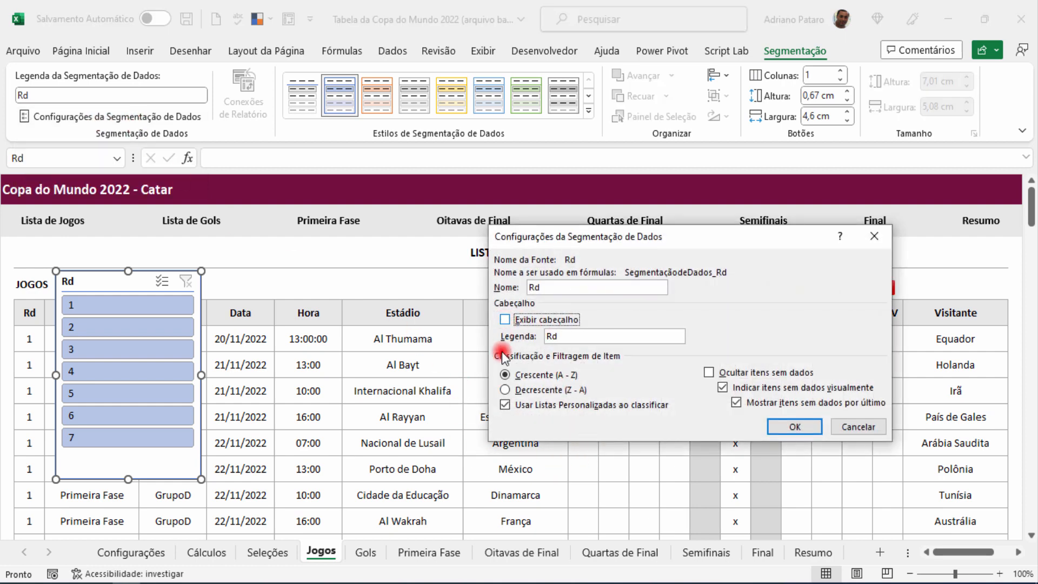
click(794, 427)
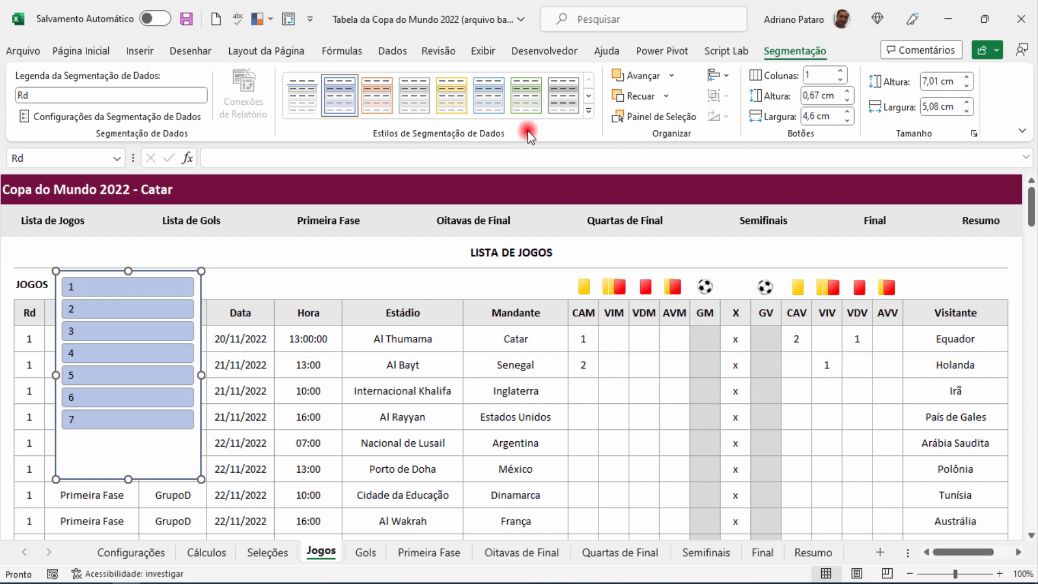
click(562, 99)
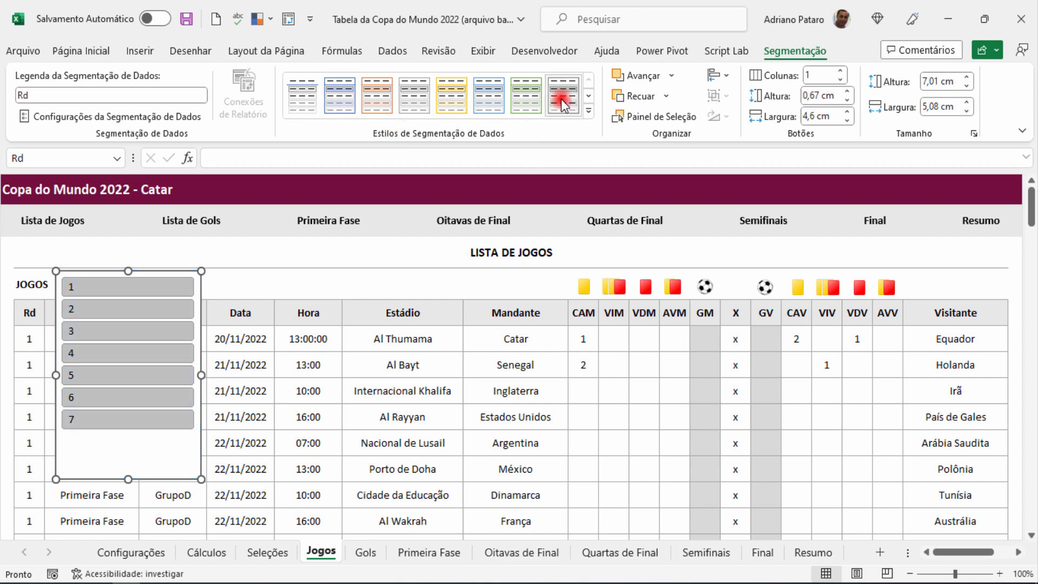
Try the green and blue styles on the Rd slicer, apply the custom TabelaCarioca style, and filter to round 1
click(530, 95)
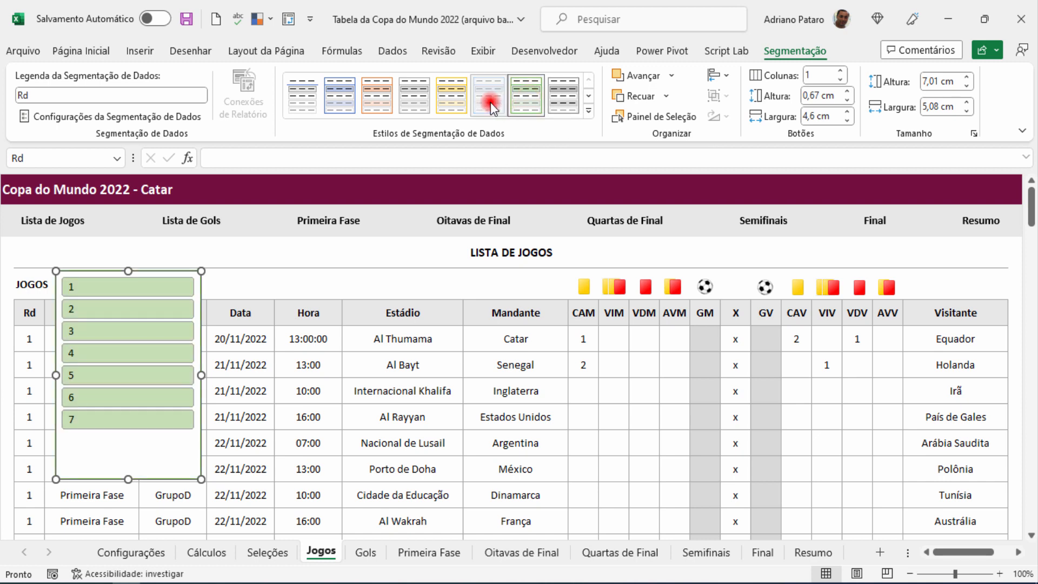
click(491, 102)
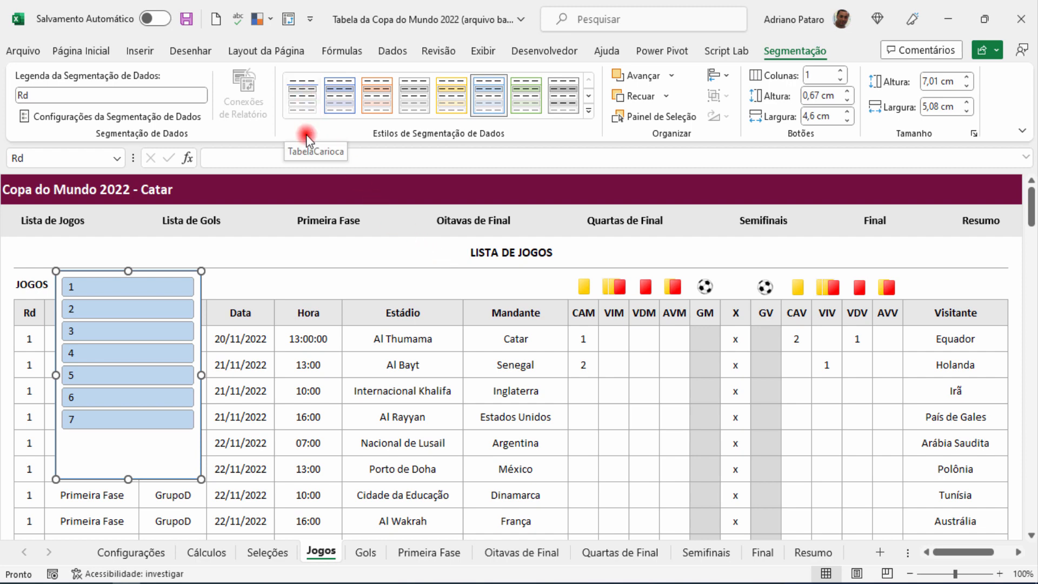
click(304, 97)
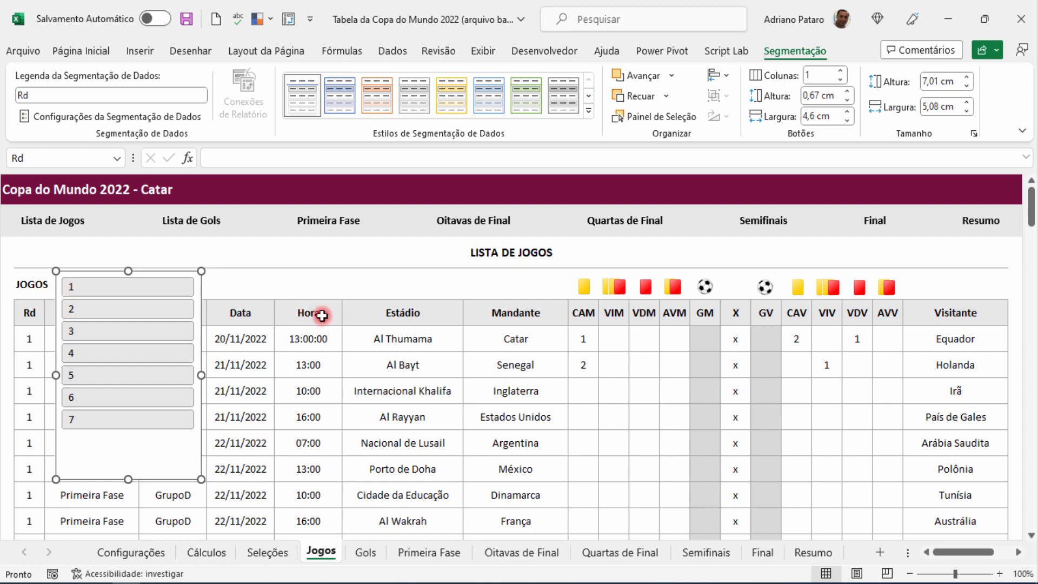
click(118, 288)
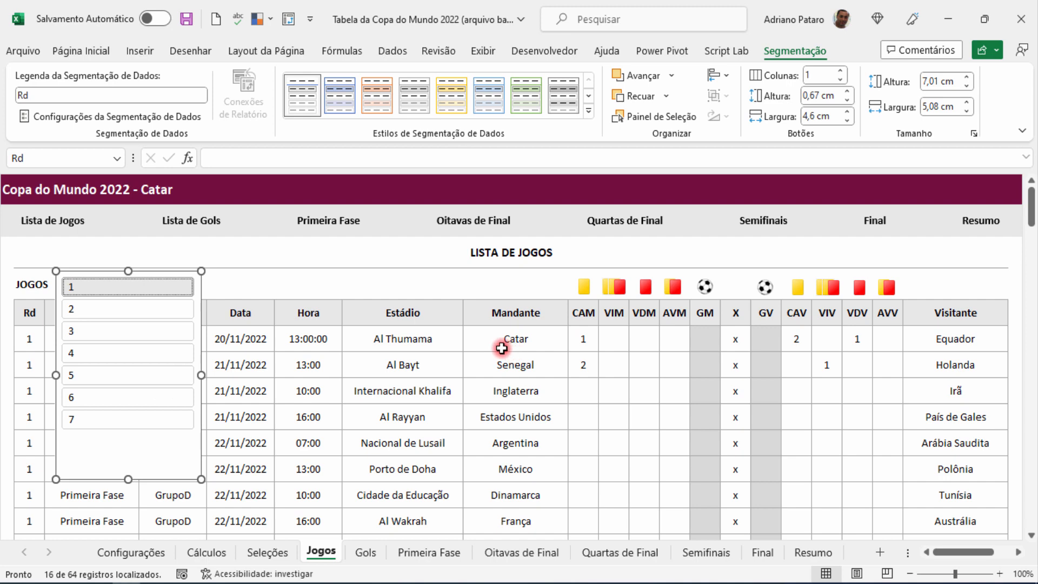
Open the custom TabelaCarioca slicer style for modification and rename it TabelaCopadoMundo
right_click(338, 102)
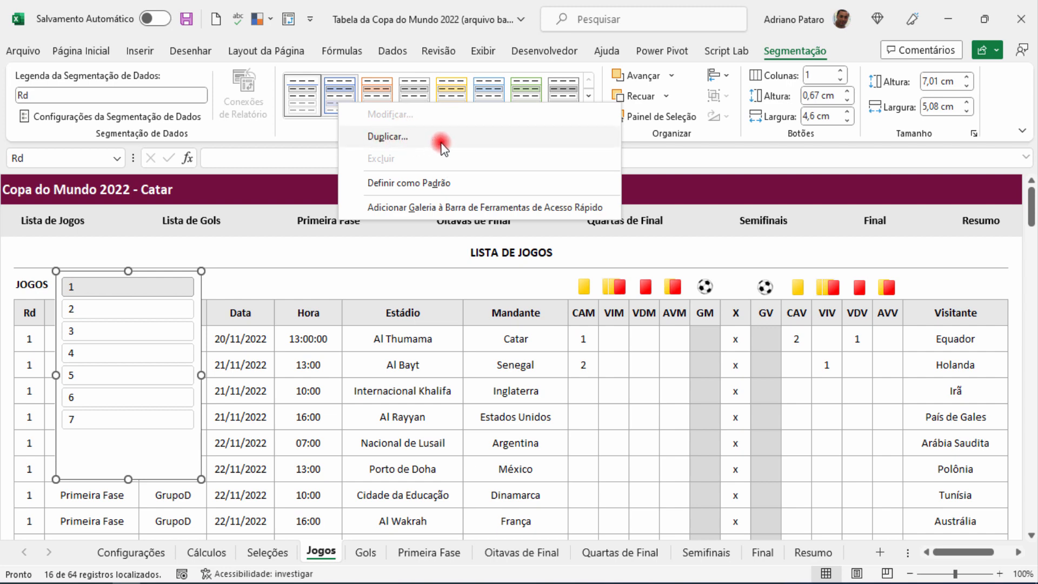
right_click(306, 101)
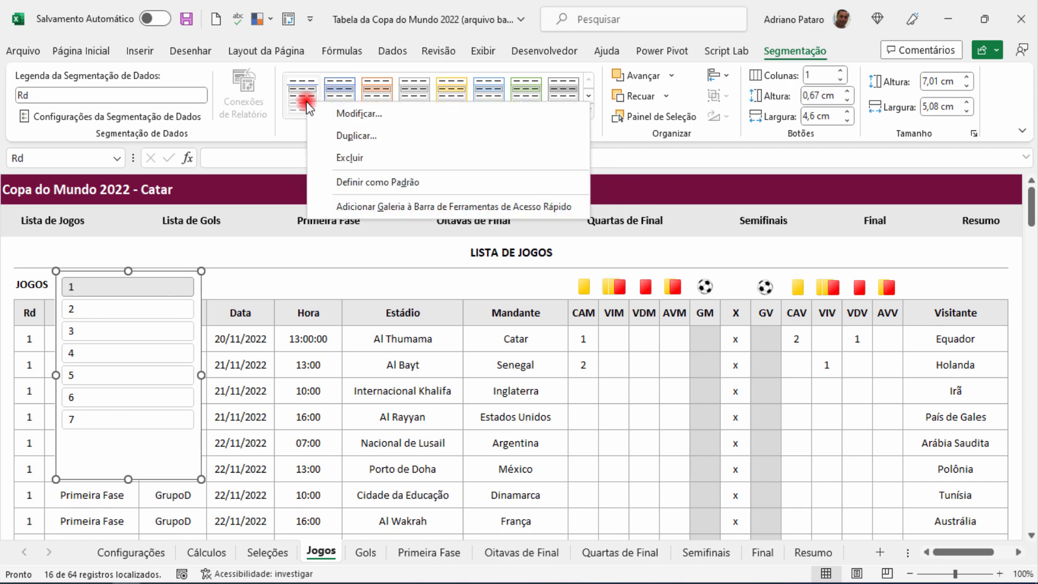
click(340, 114)
click(565, 203)
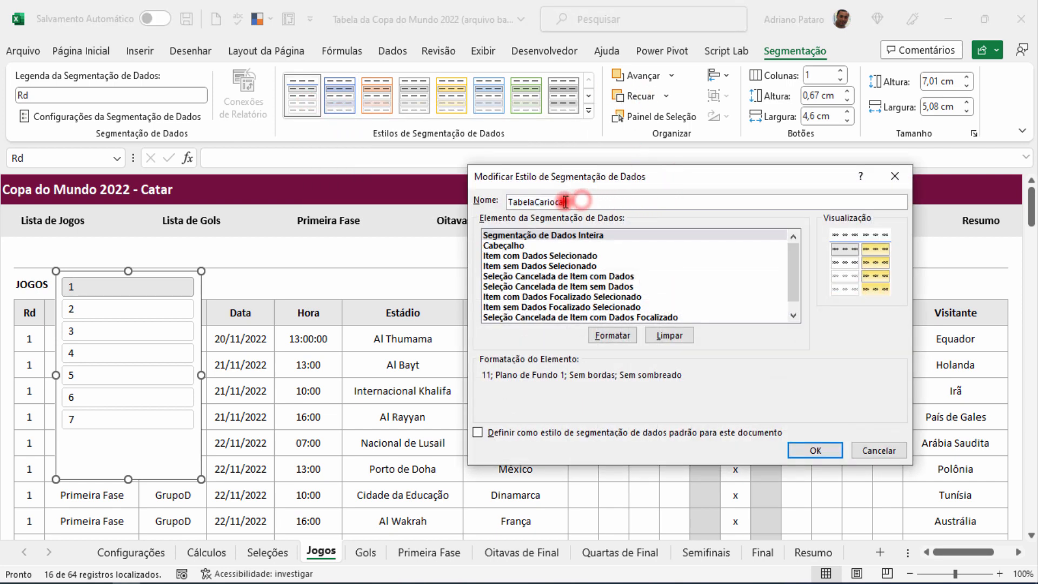
drag(565, 202, 533, 203)
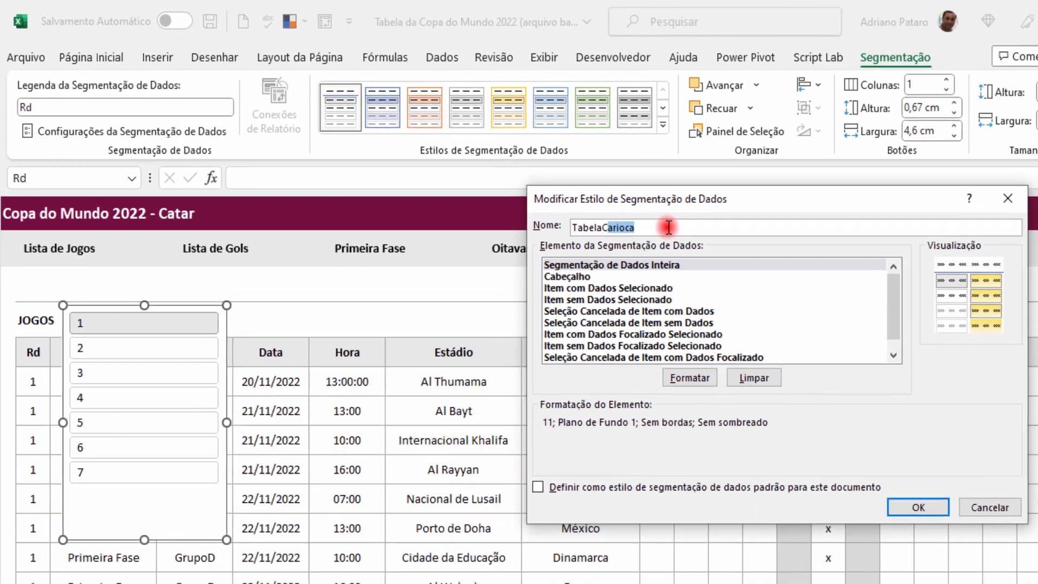
text(CopadoMundo)
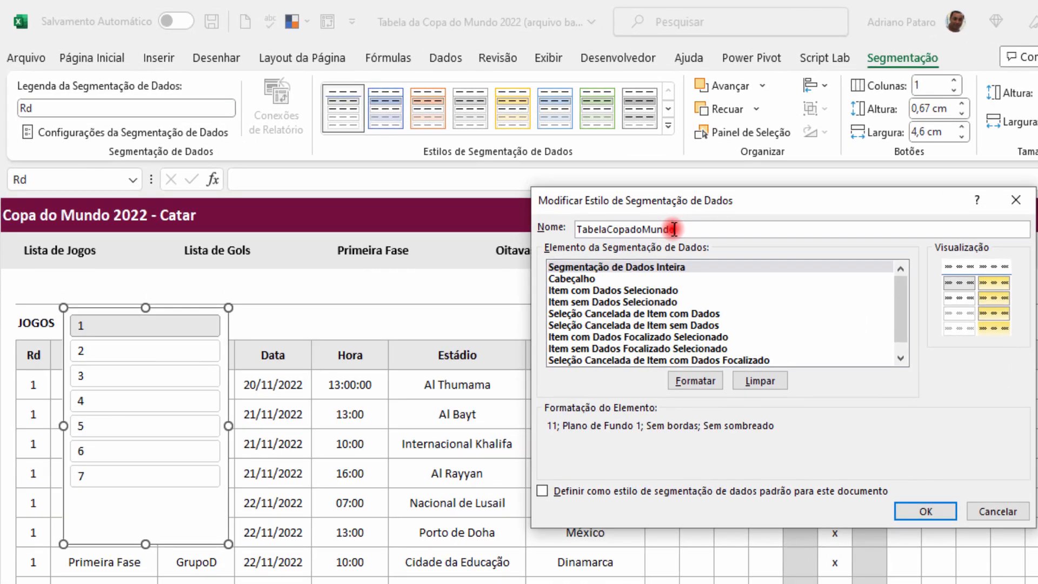
Examine the font, border and fill options of the style's whole-slicer element without changing them
click(652, 268)
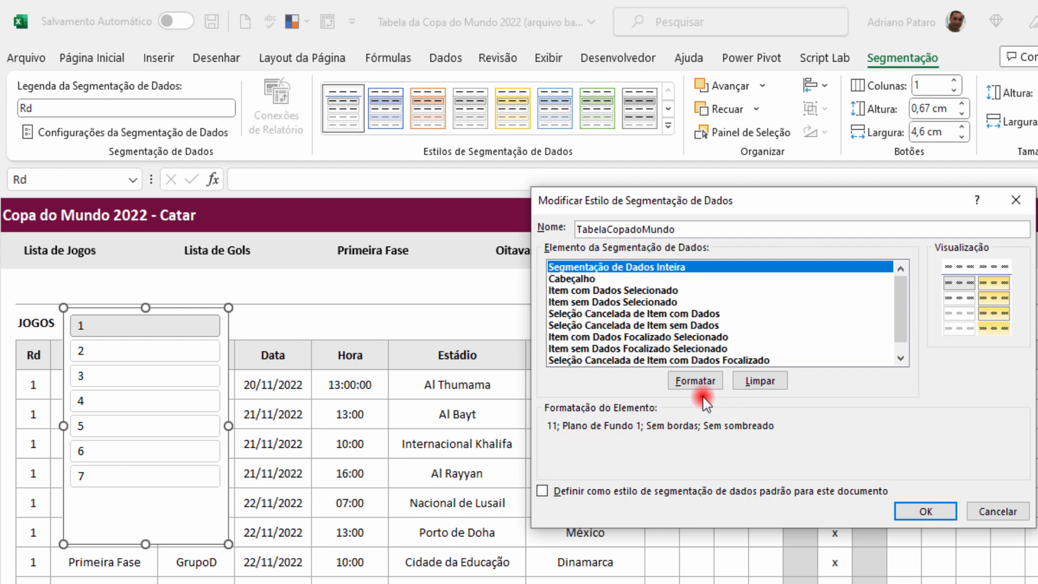
click(695, 380)
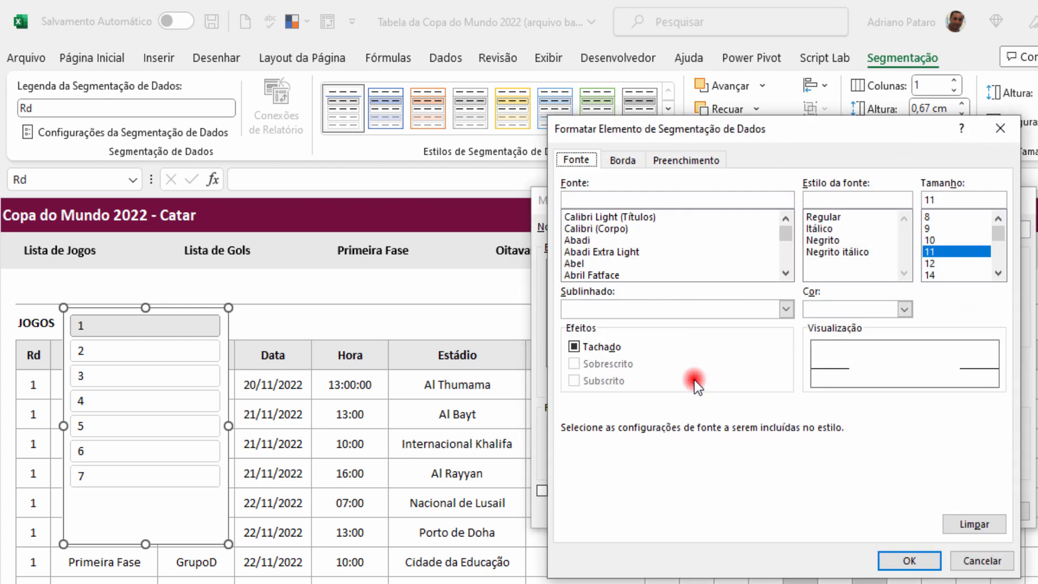
click(623, 159)
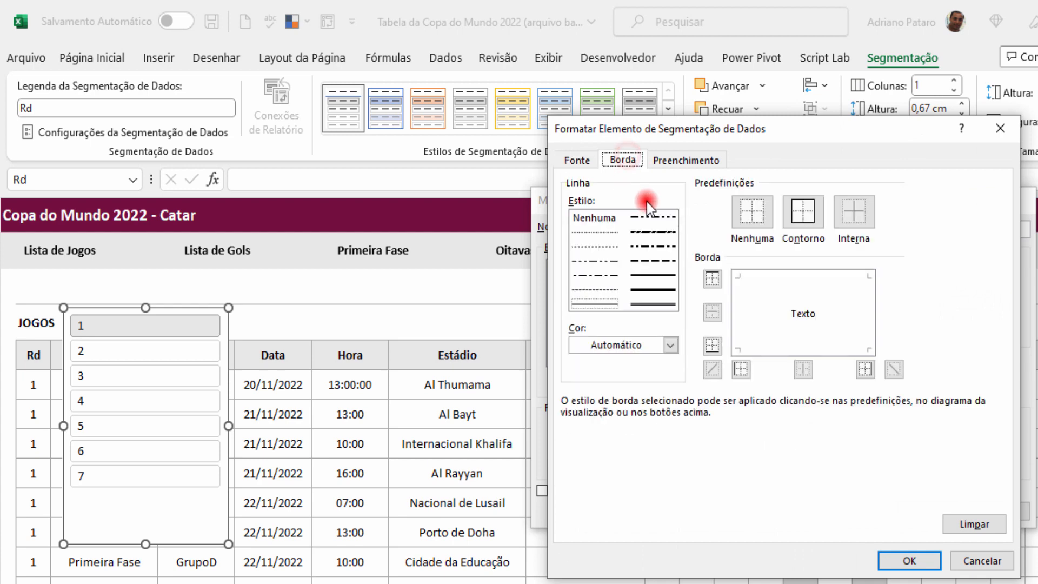
click(696, 166)
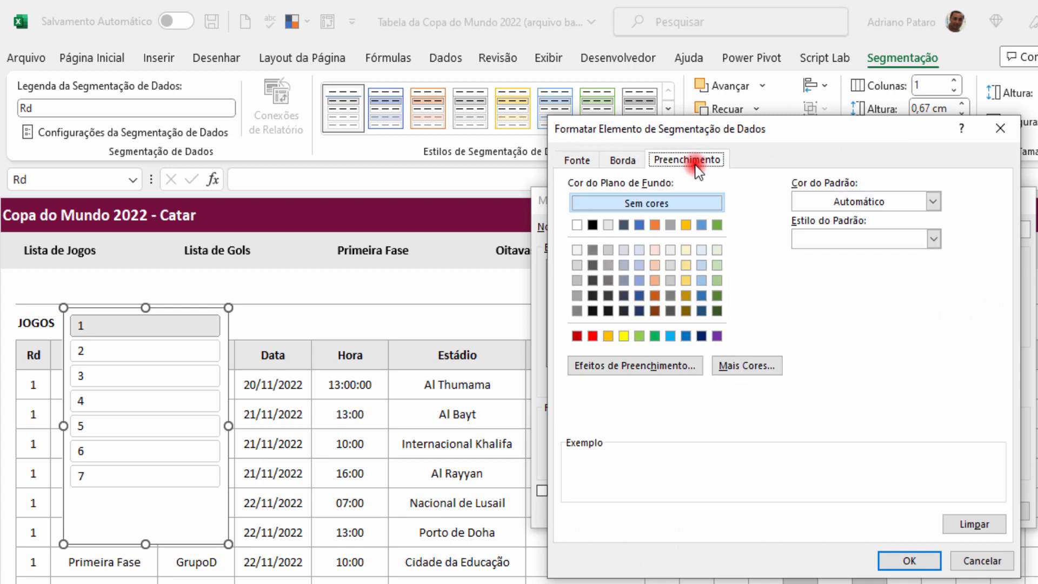
click(983, 563)
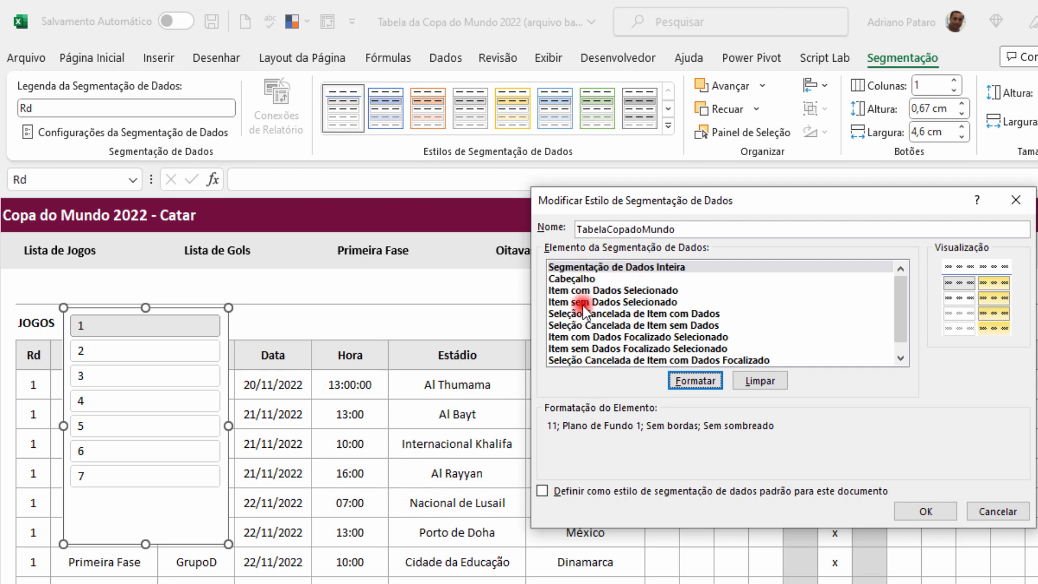
Review the style's header and selected-item formats, with and without data, leaving them as they are, and save the modified style
click(584, 279)
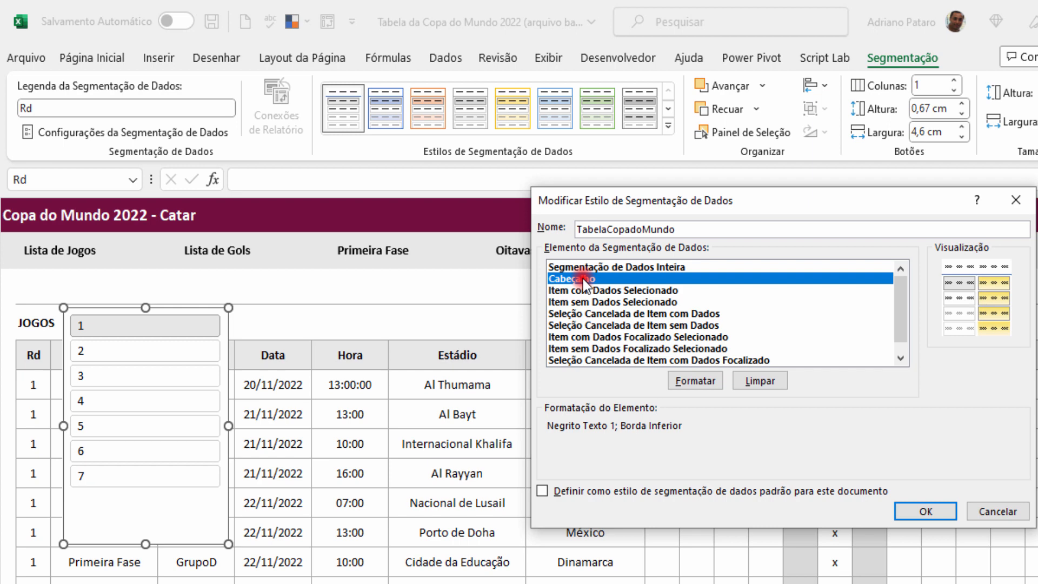
click(633, 290)
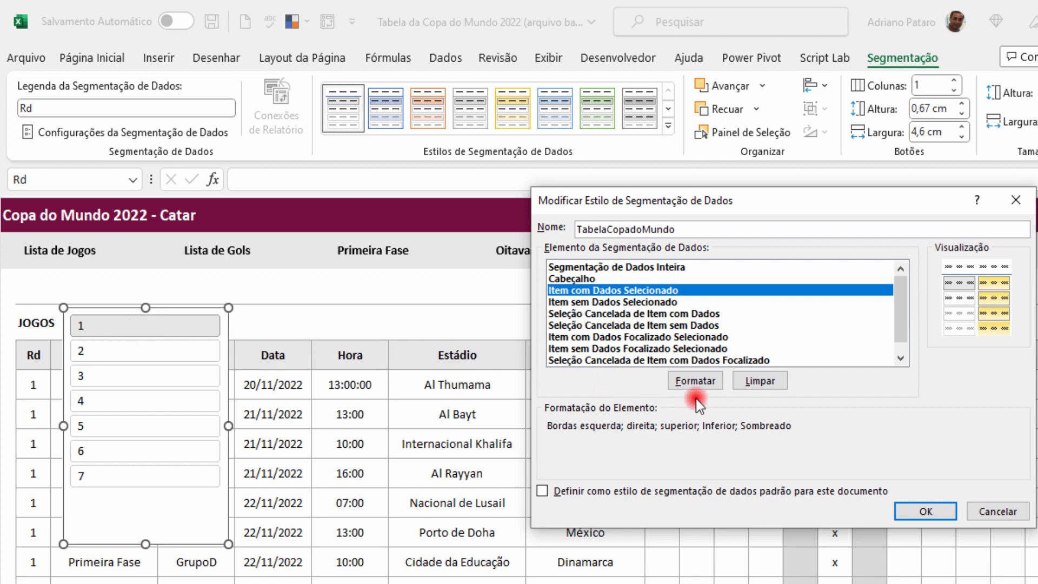
click(705, 382)
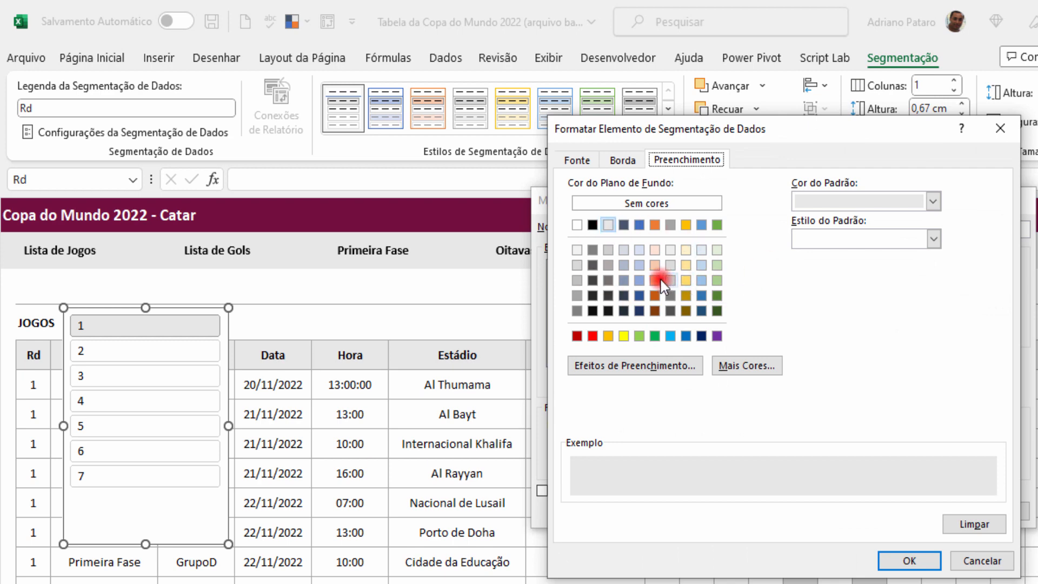
click(983, 561)
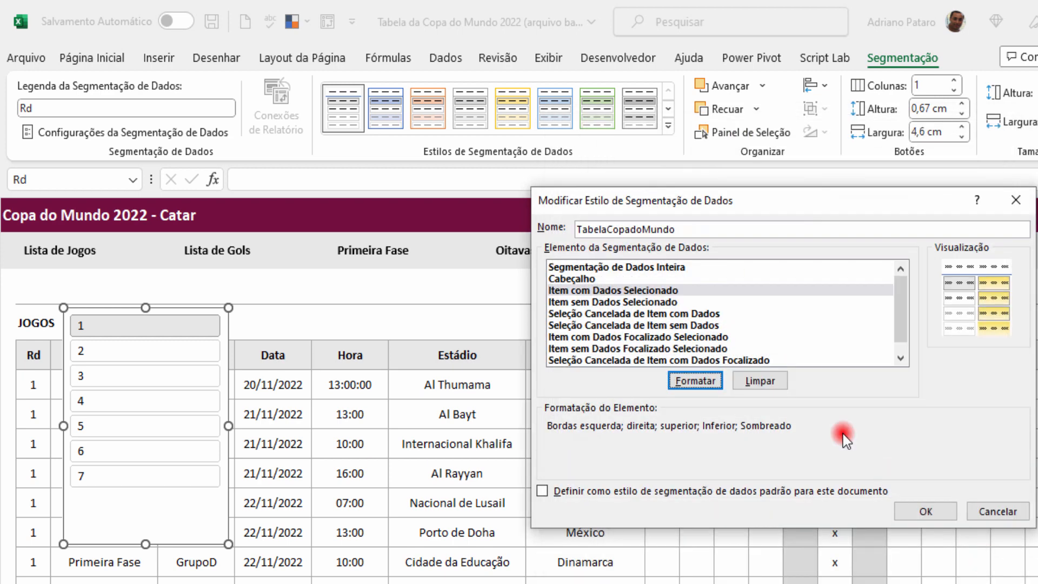
click(647, 304)
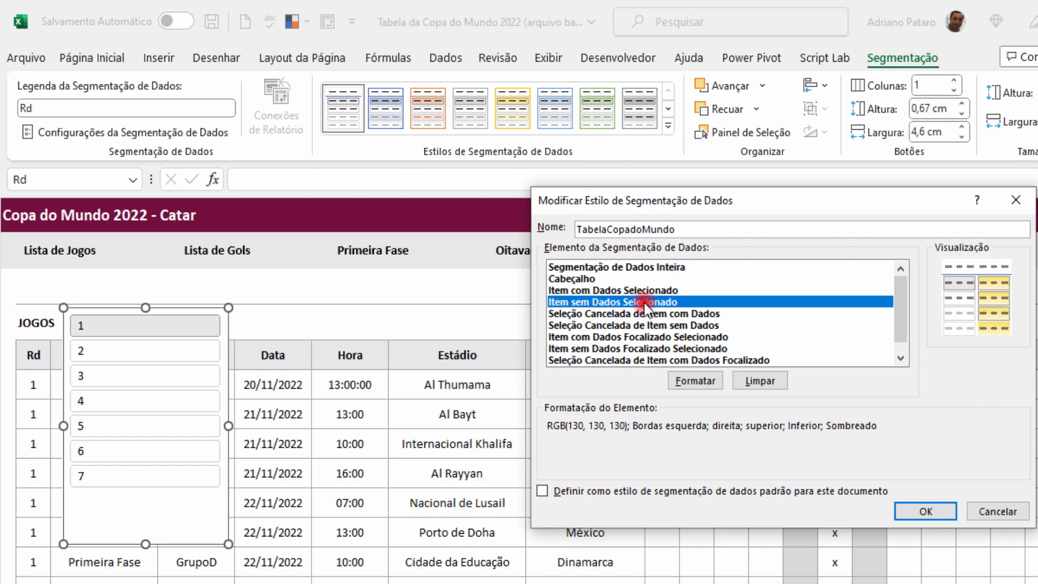
click(694, 382)
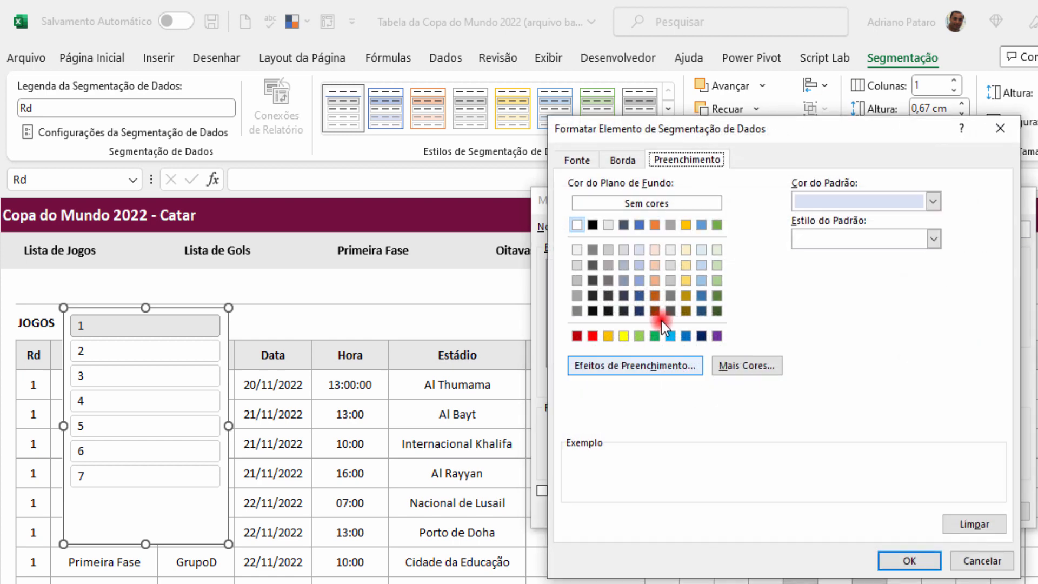
click(976, 561)
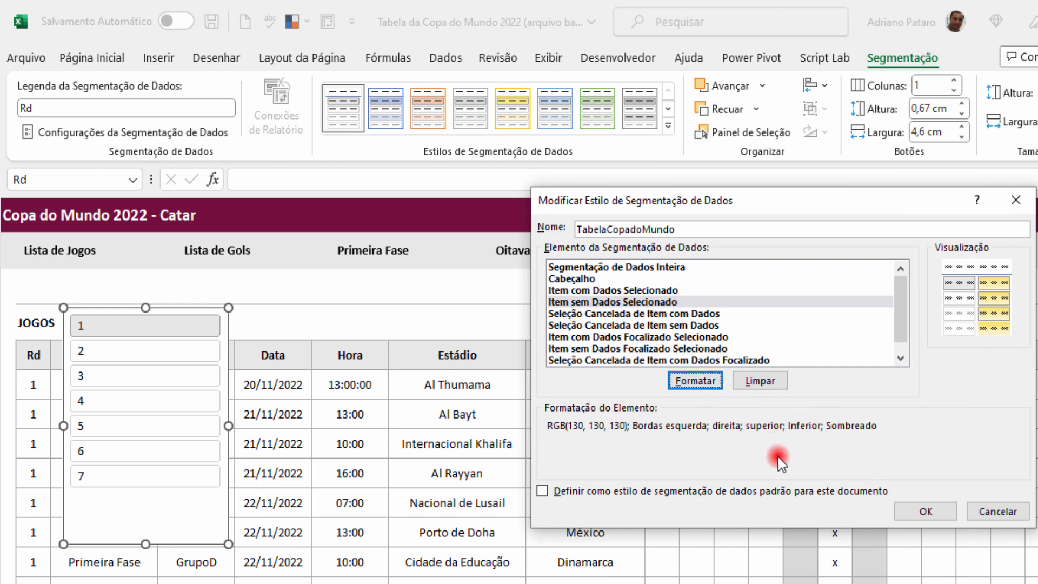
click(927, 509)
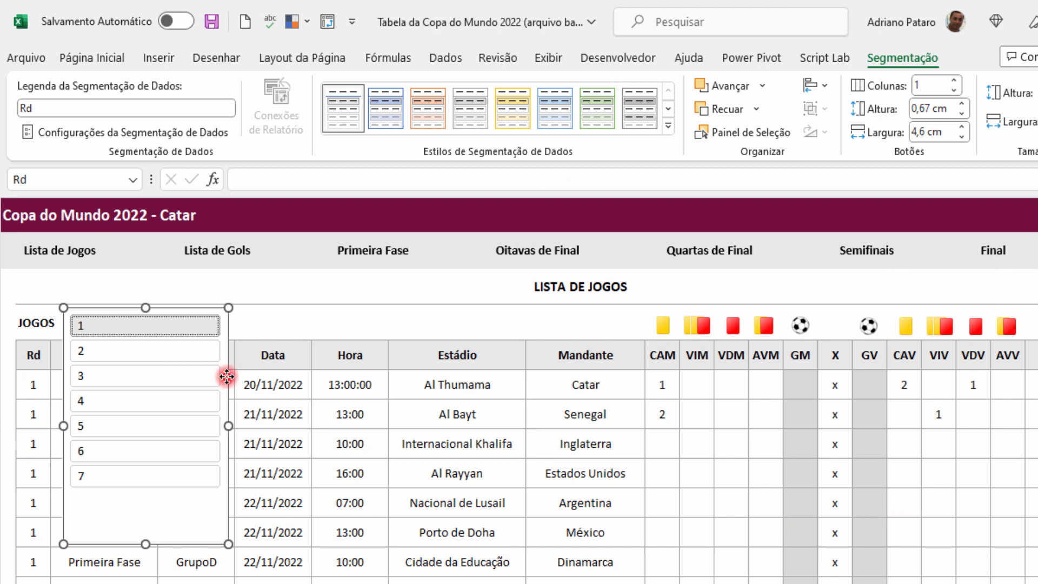
Shift the Rd slicer slightly away from JOGOS and lay it out in 7 columns, about 12.8 cm wide and 0.9 cm high
mouse_move(225, 373)
mouse_down()
mouse_move(248, 384)
mouse_move(239, 376)
mouse_up()
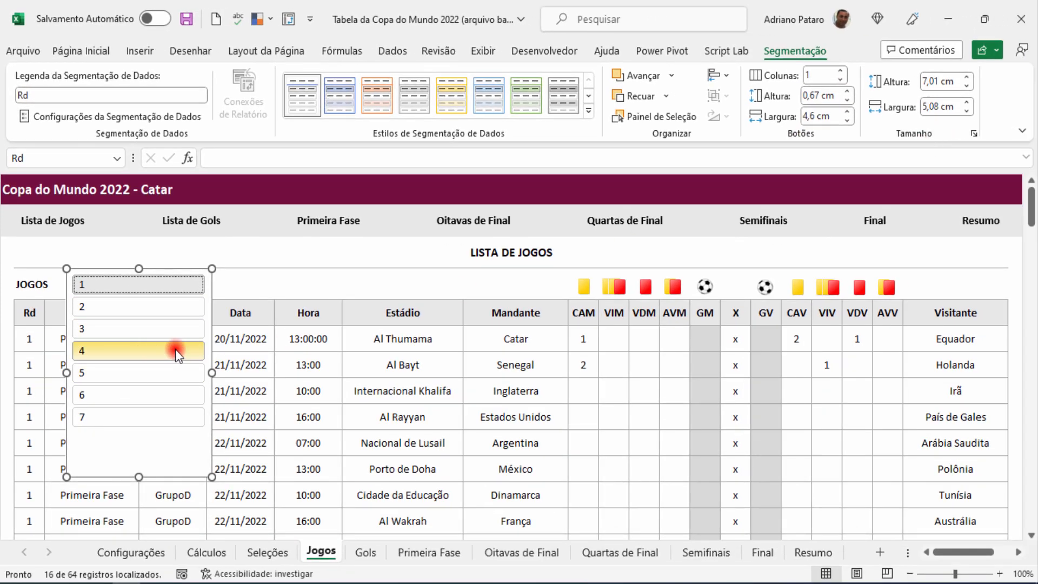
click(822, 76)
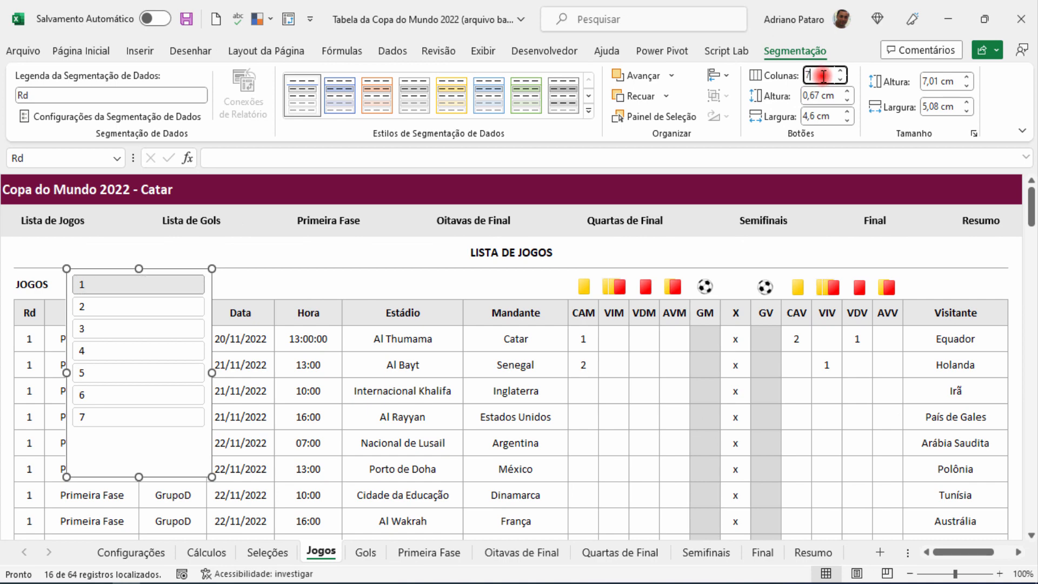
key(Return)
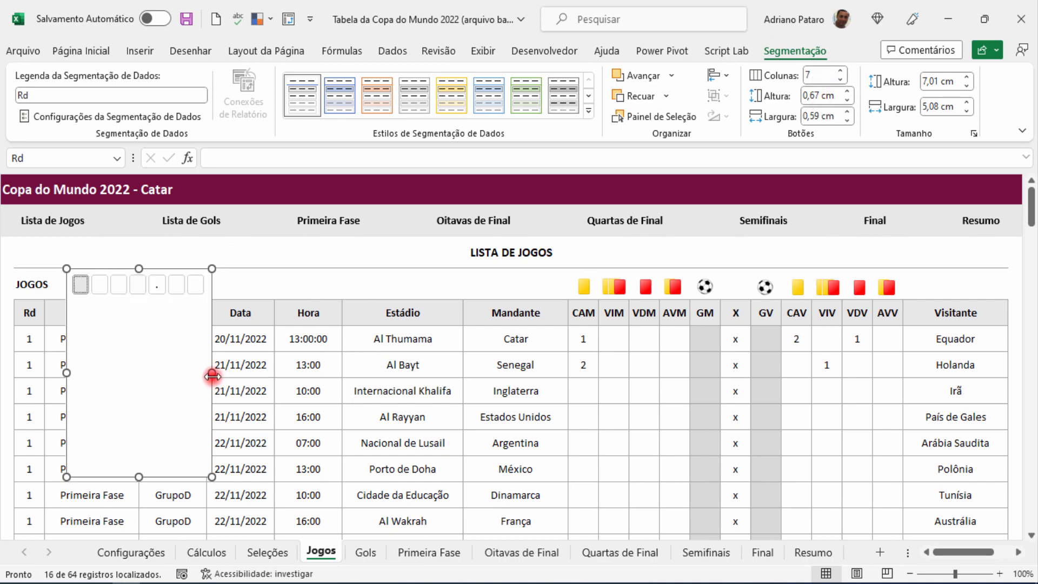
drag(212, 375, 435, 373)
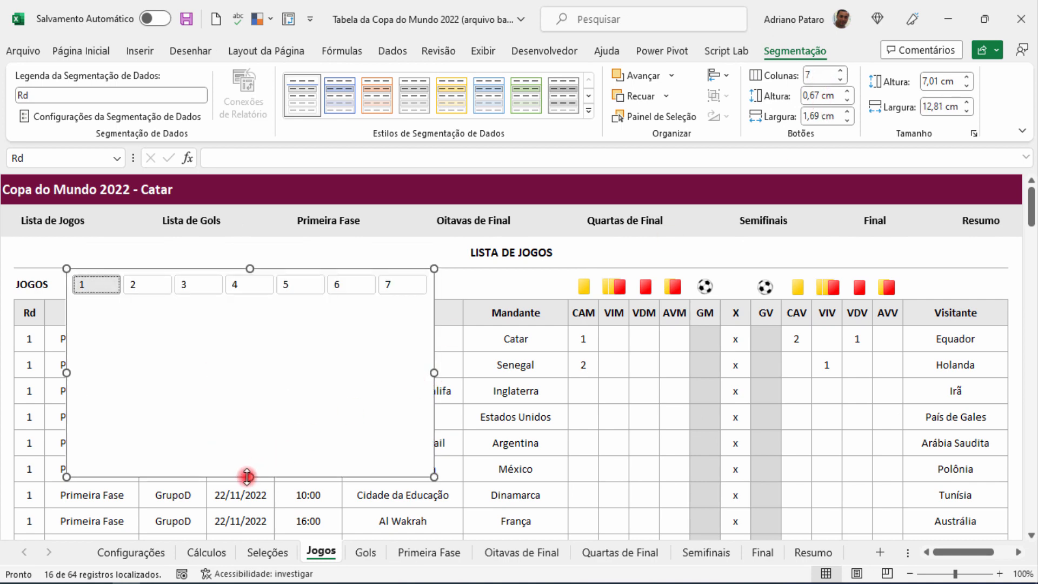
drag(247, 477, 253, 295)
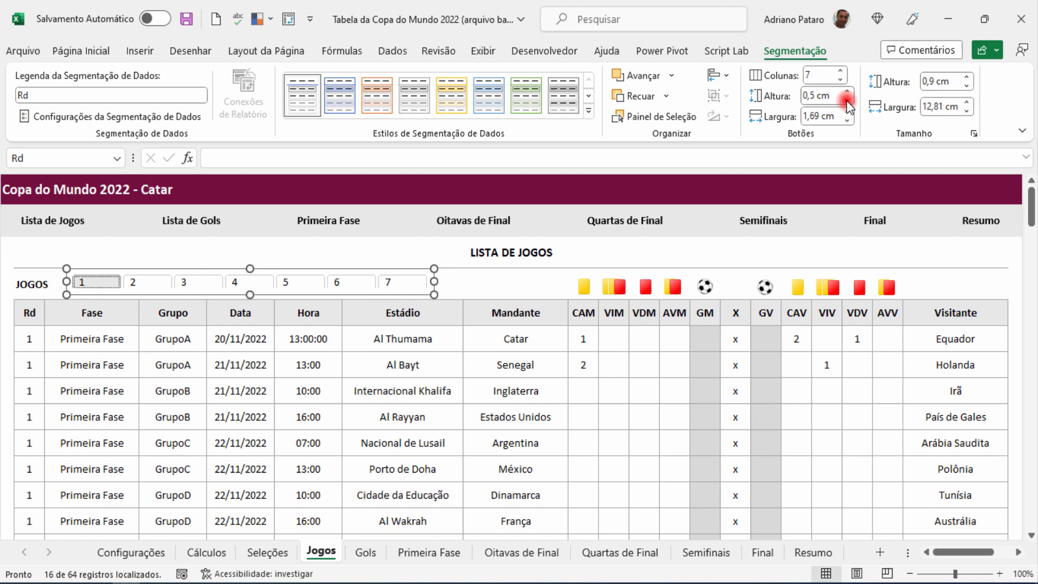
Narrow the slicer's buttons to 1.5 cm and reduce the slicer itself to 11.1 cm wide and 0.7 cm high
click(847, 121)
click(847, 121)
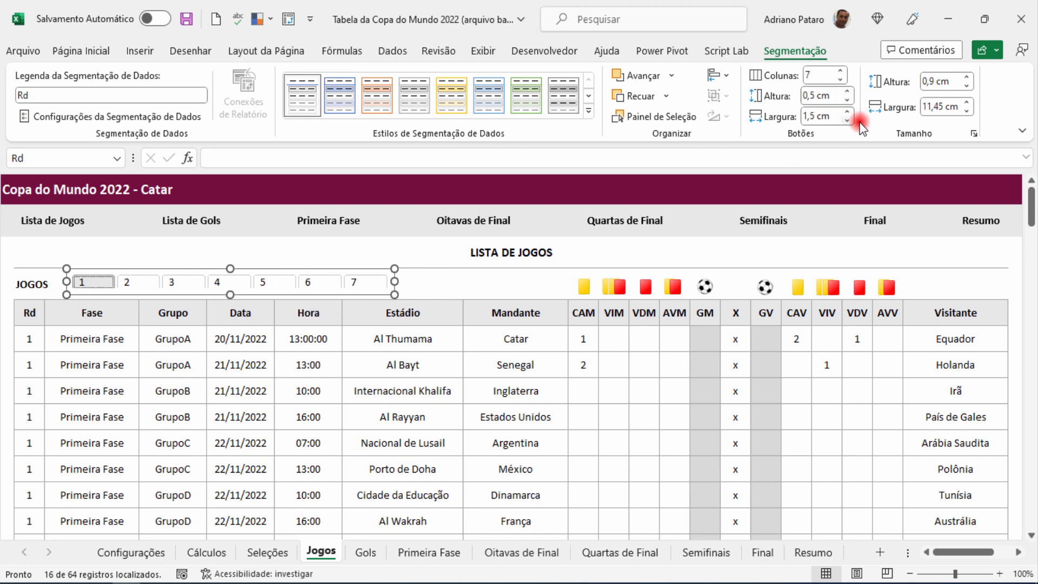
click(967, 113)
click(967, 113)
click(967, 113)
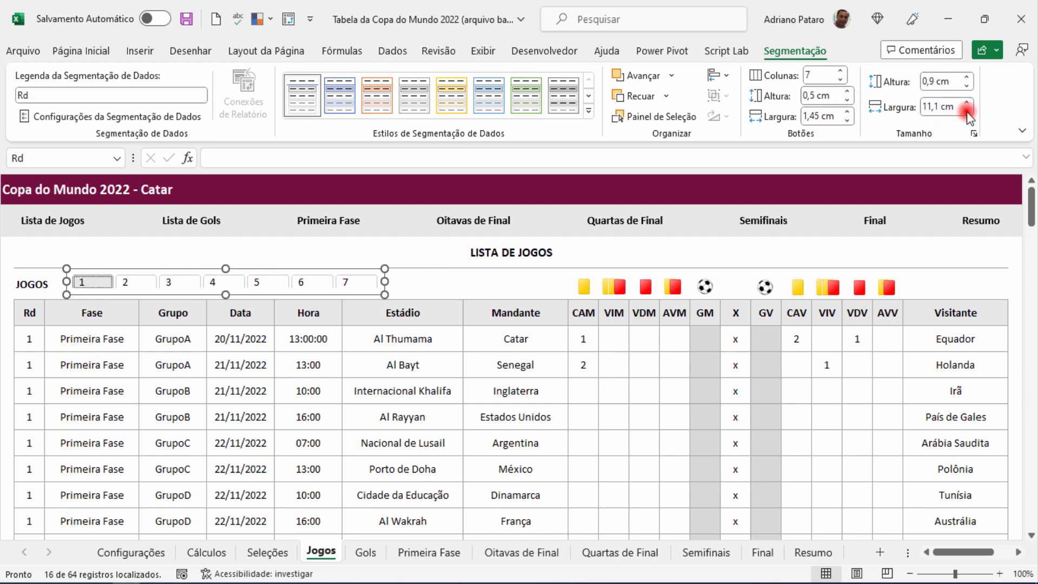
click(967, 86)
click(967, 85)
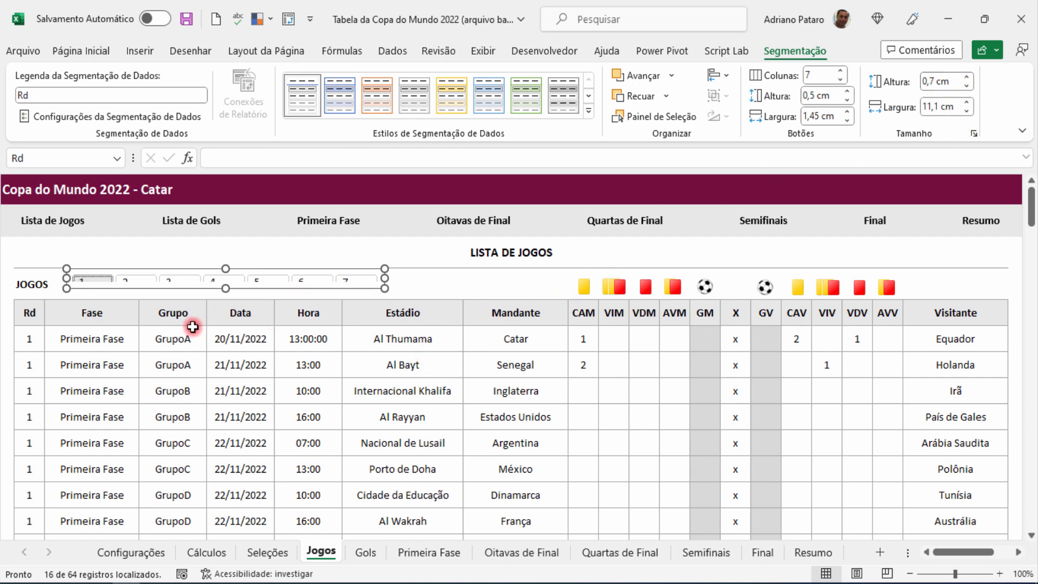
Move the Rd slicer down to check the space in cell C4, and place it back in row 4 beside the JOGOS label
drag(199, 289, 220, 375)
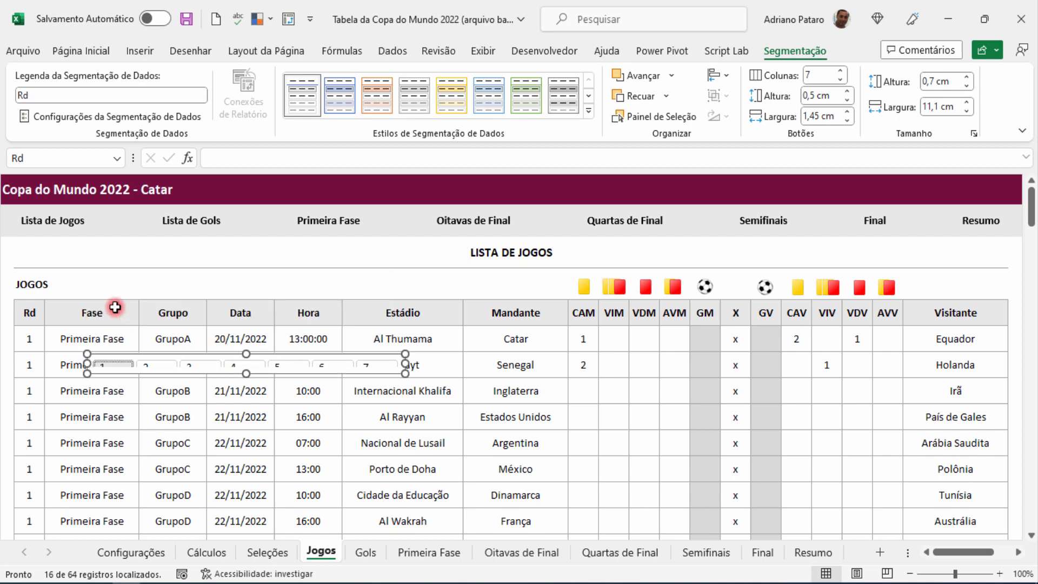
click(66, 280)
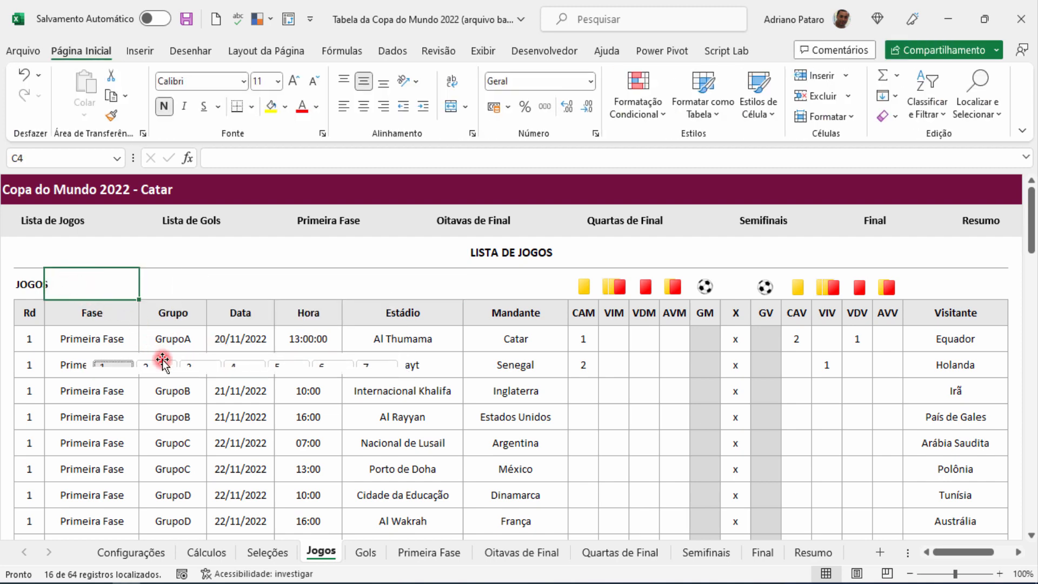
drag(175, 373, 159, 293)
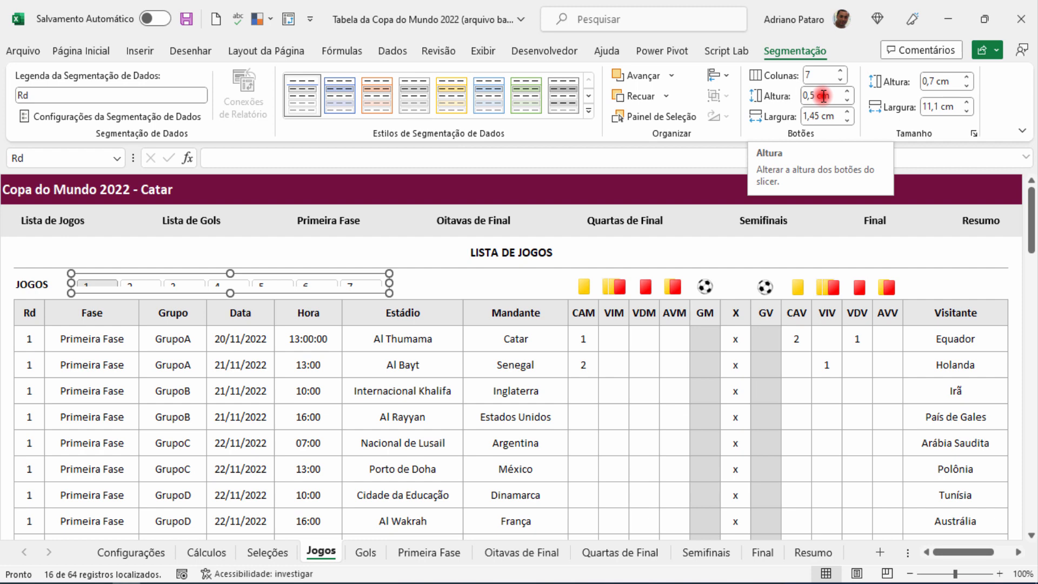
Set the width of the Rd slicer's buttons to 0.92 cm
click(821, 116)
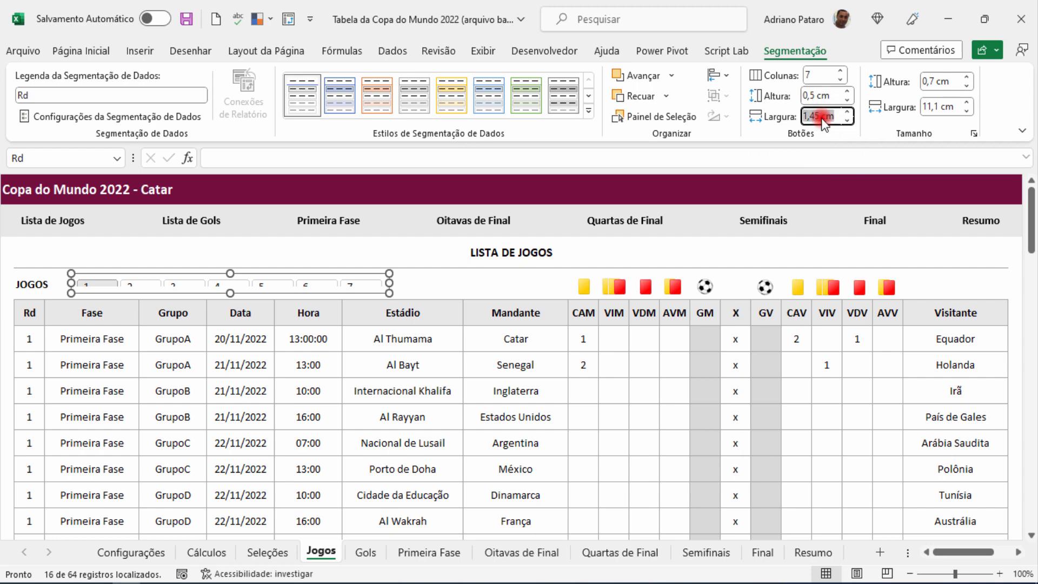
text(0,92)
key(Return)
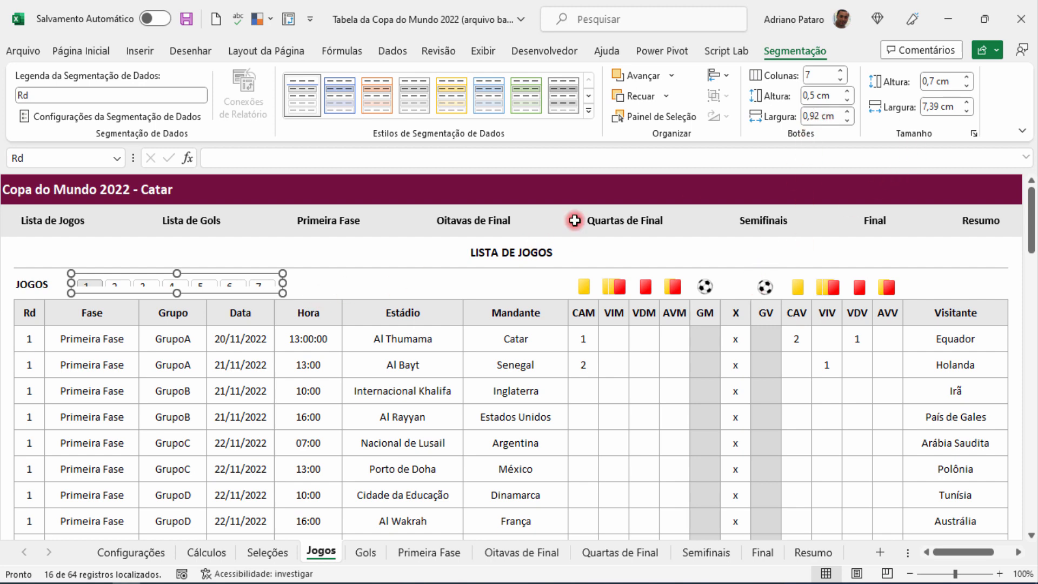
Set the overall height of the Rd slicer to 1 cm, keeping its seven buttons in one row
click(948, 83)
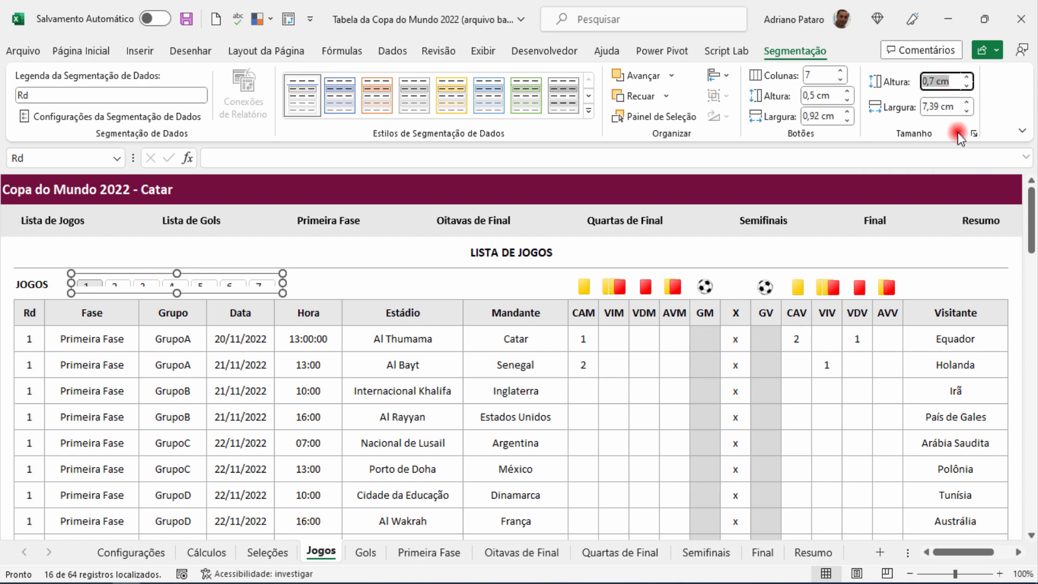
text(1)
key(Return)
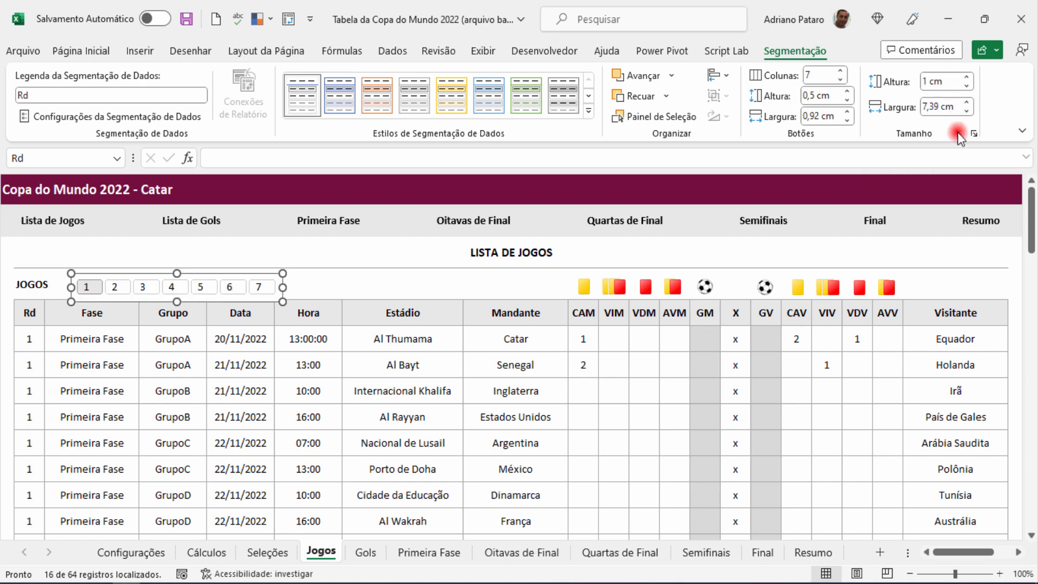
click(937, 109)
key(Return)
click(271, 364)
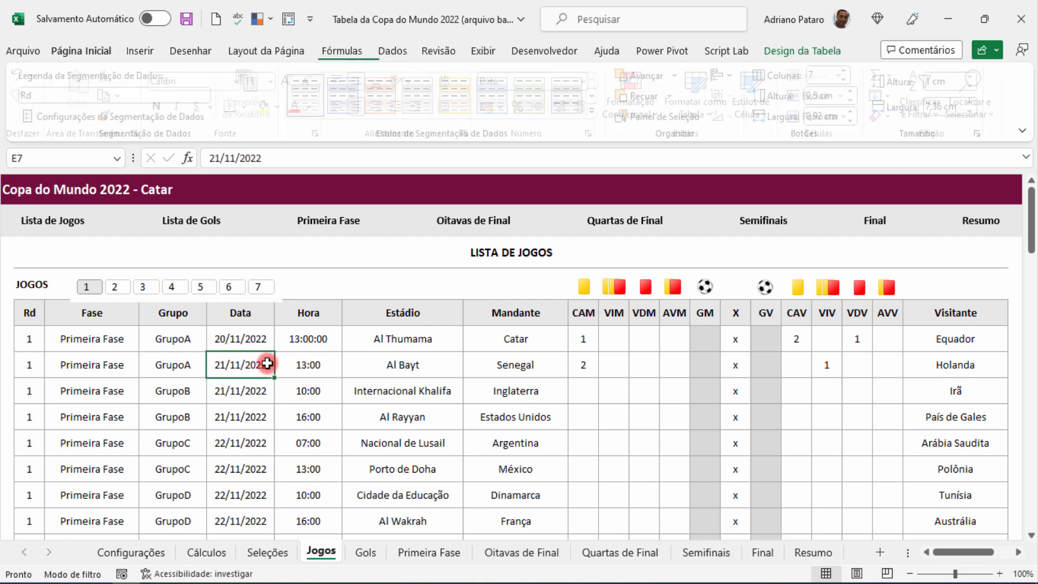
Nudge the Rd slicer slightly up in row 4 so it aligns with the JOGOS label and clears the surrounding borders
click(269, 302)
drag(269, 300, 266, 297)
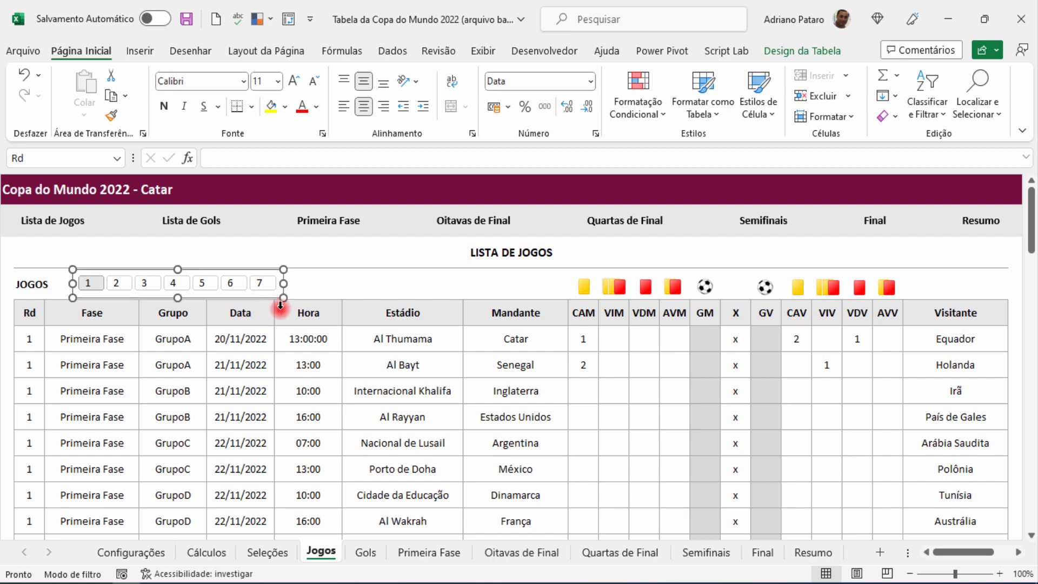
click(364, 394)
click(308, 259)
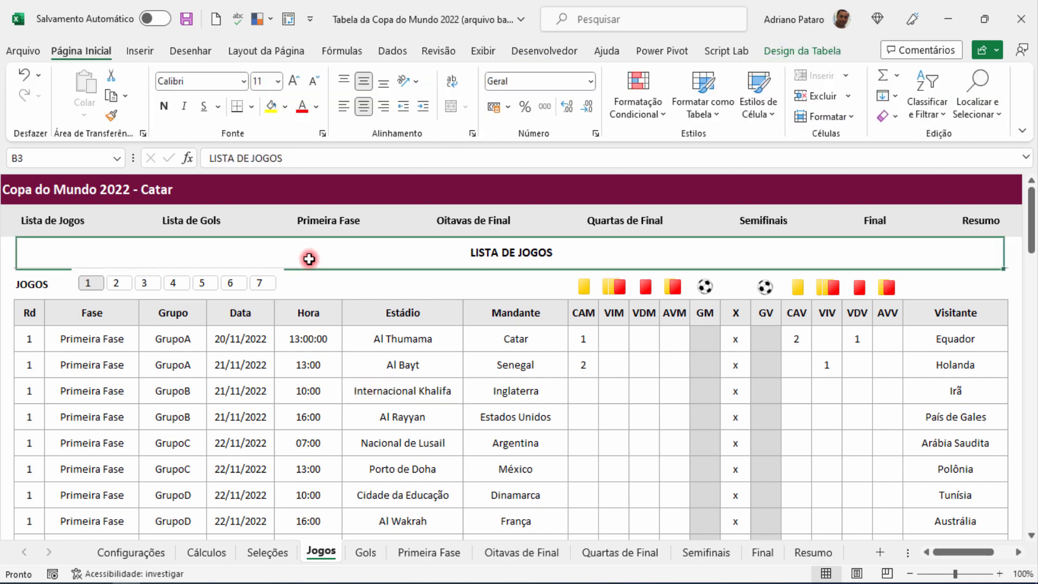
click(274, 294)
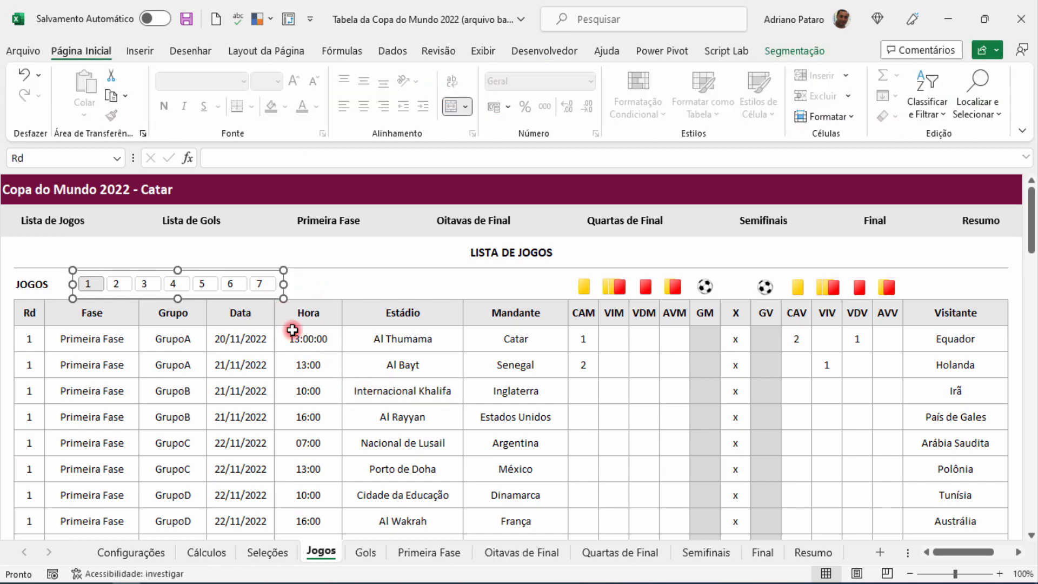
click(338, 394)
click(317, 250)
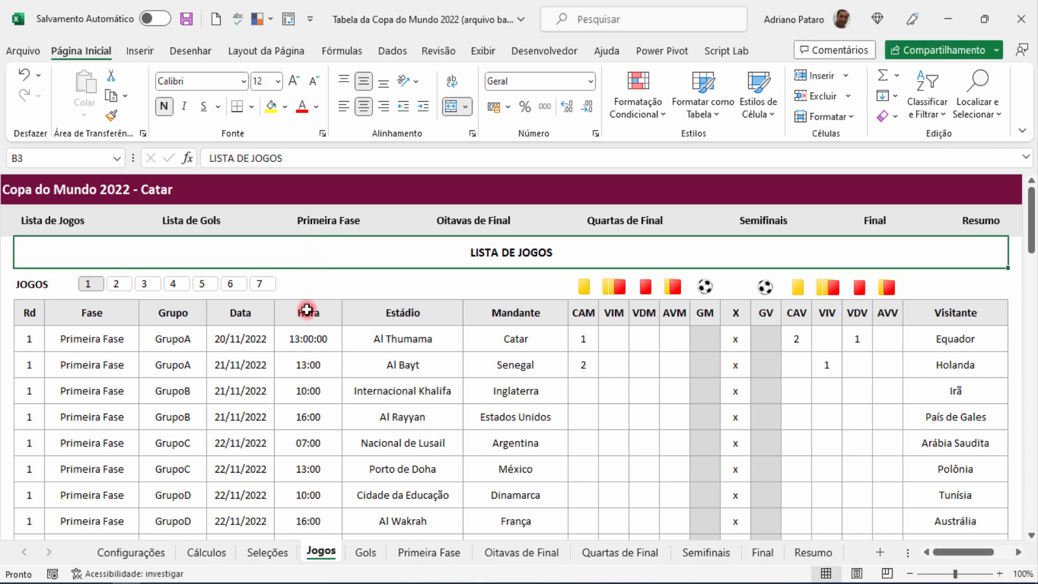
click(165, 320)
click(291, 434)
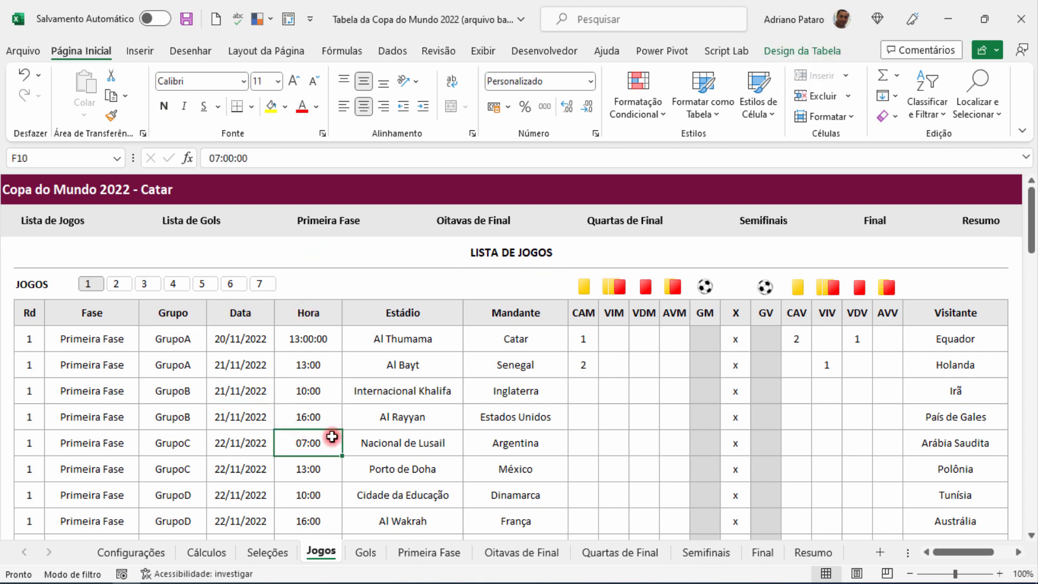
click(334, 285)
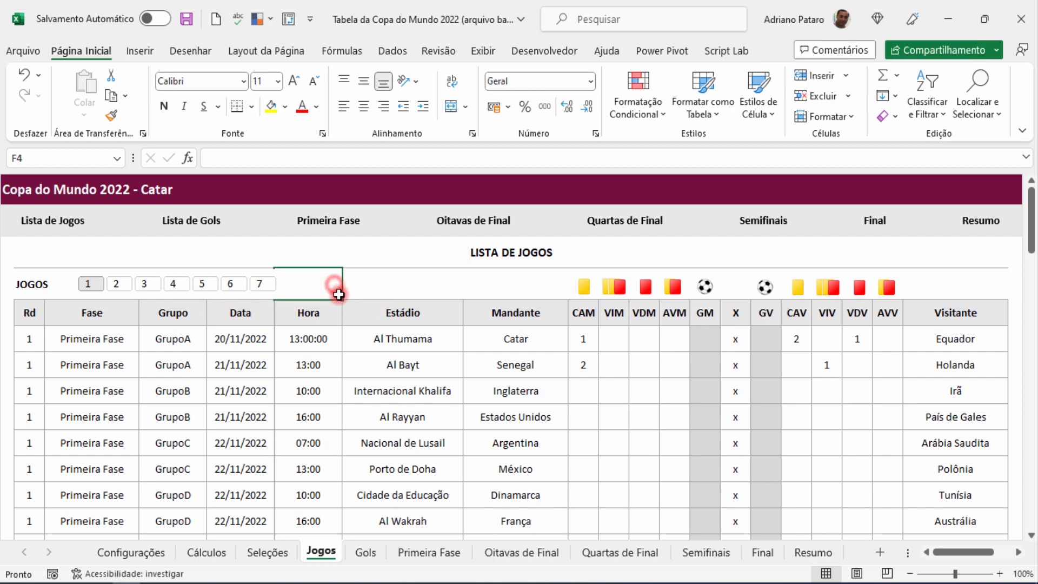
click(396, 444)
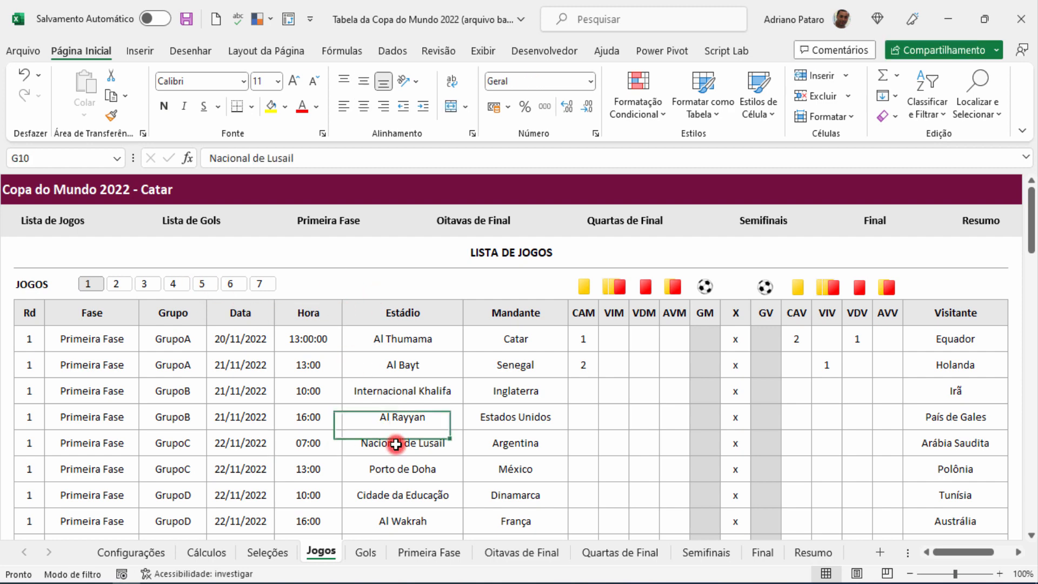
Test the Rd slicer by filtering the games to rounds 2 through 6 one at a time, and clear its filter
click(116, 285)
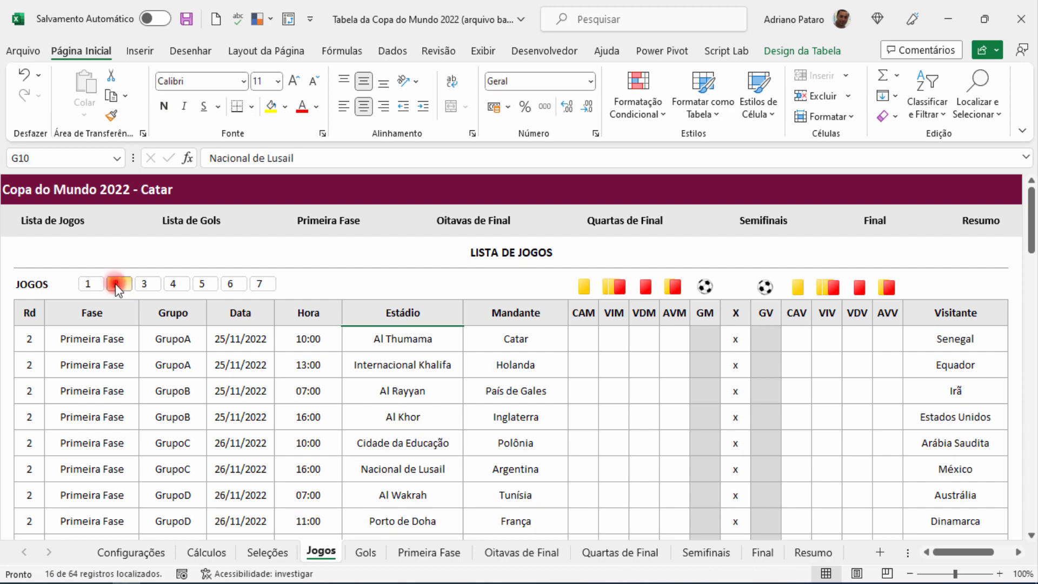
click(144, 284)
click(173, 284)
click(202, 285)
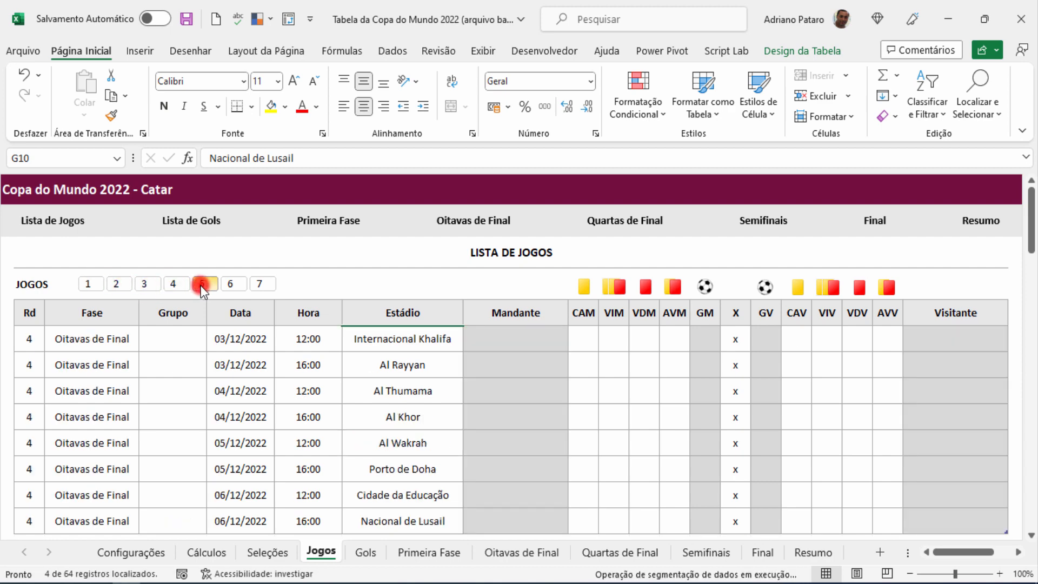
click(223, 286)
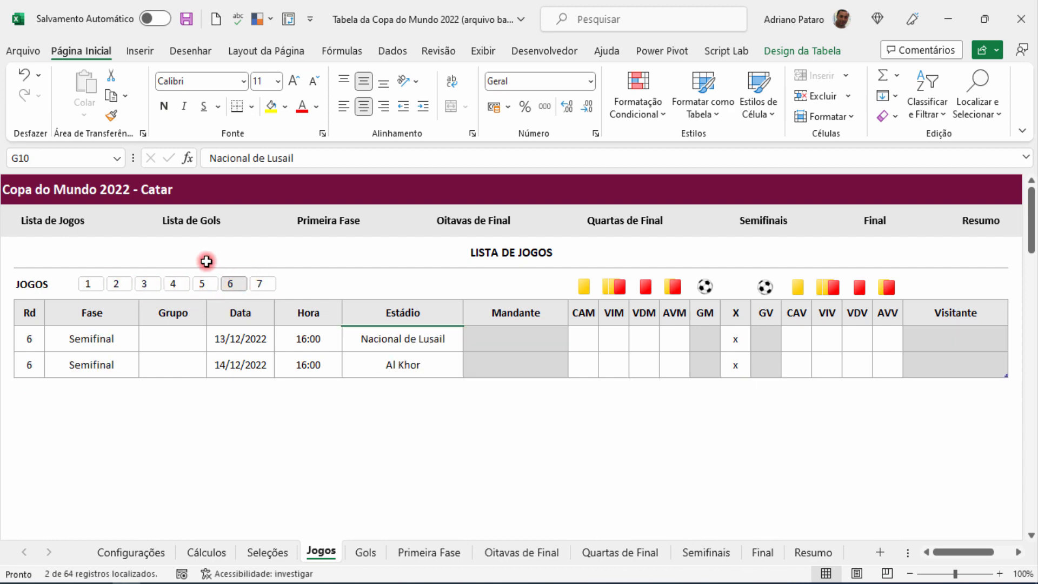
right_click(229, 287)
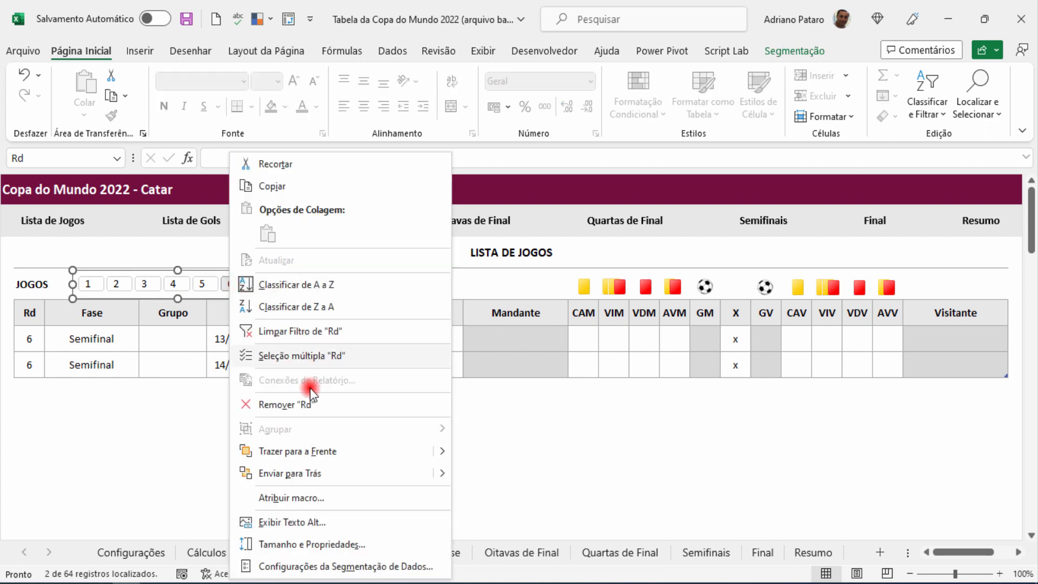
click(292, 331)
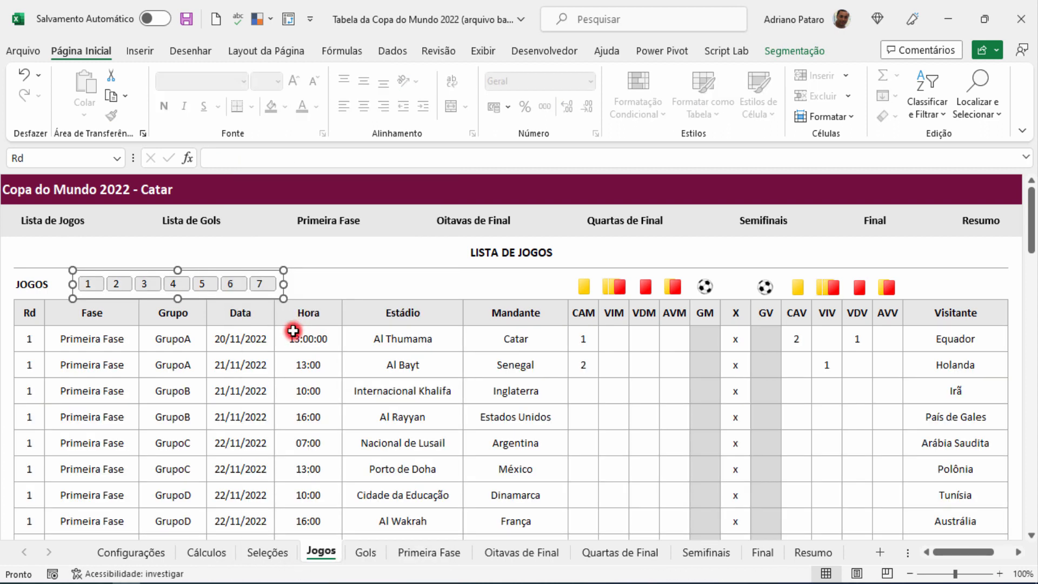
Filter the games to rounds 1 and 2 together, look through the list, and clear the Rd filter
click(91, 285)
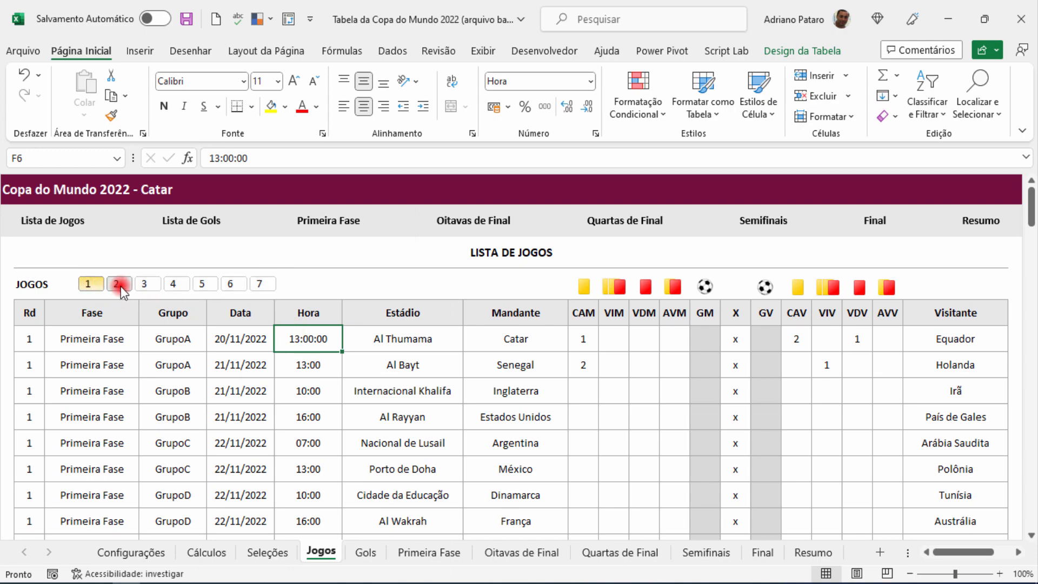
scroll(371, 391, down, 3)
scroll(371, 391, down, 7)
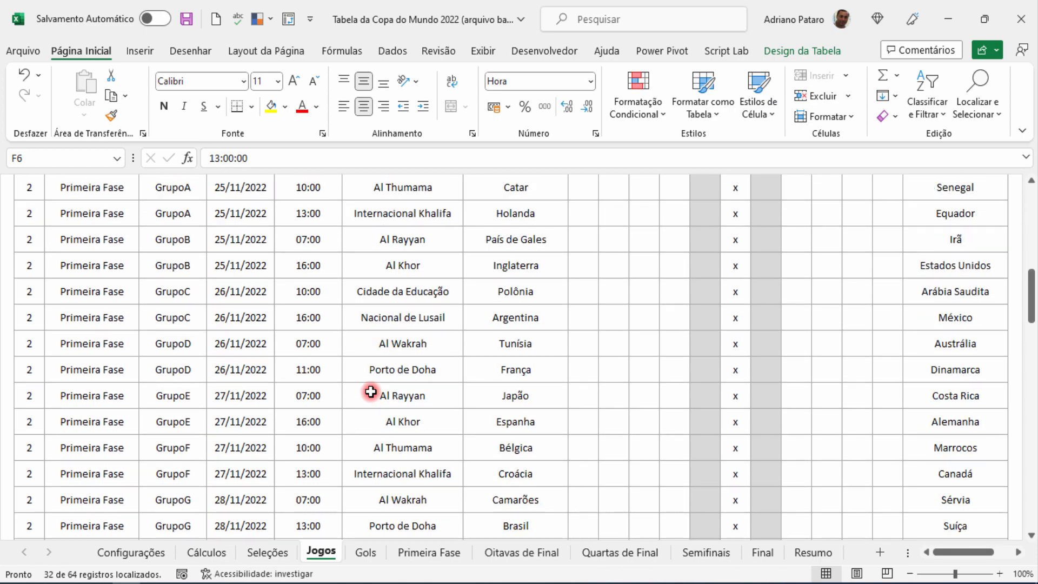
scroll(370, 391, up, 10)
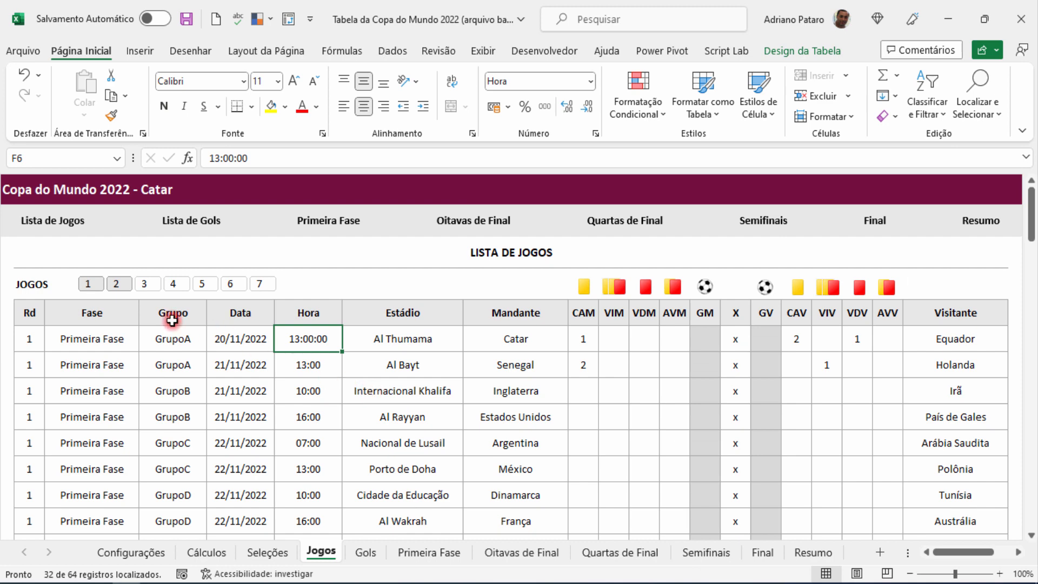
right_click(114, 283)
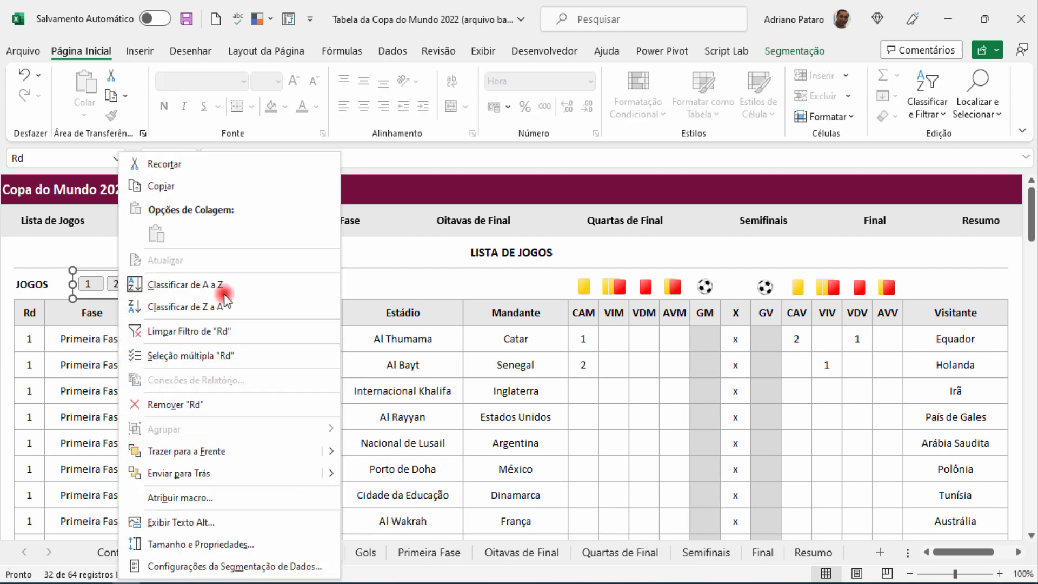
click(203, 332)
click(354, 369)
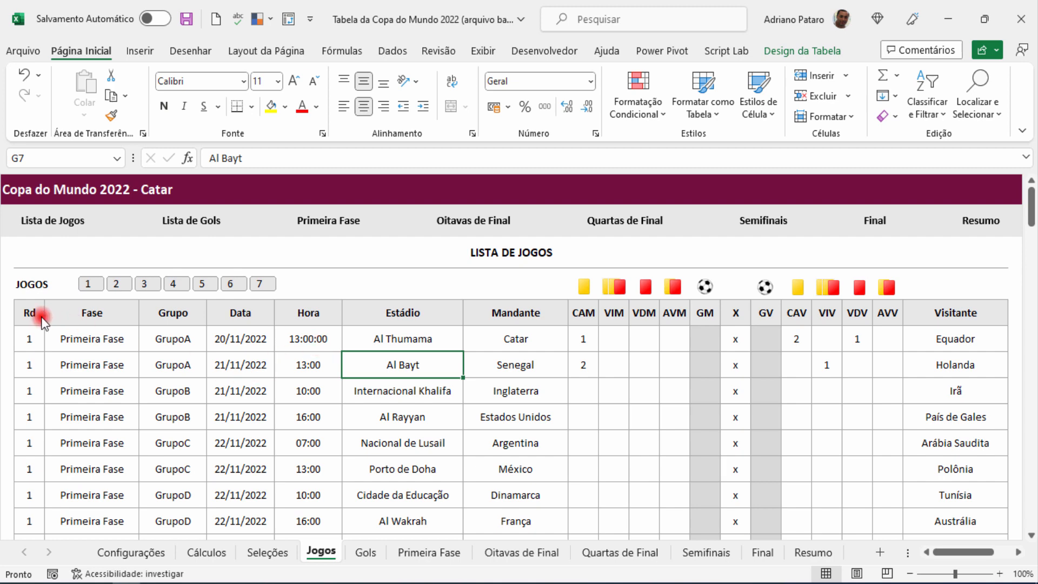
Insert a slicer for the Grupo field of the tbJogos table
click(344, 312)
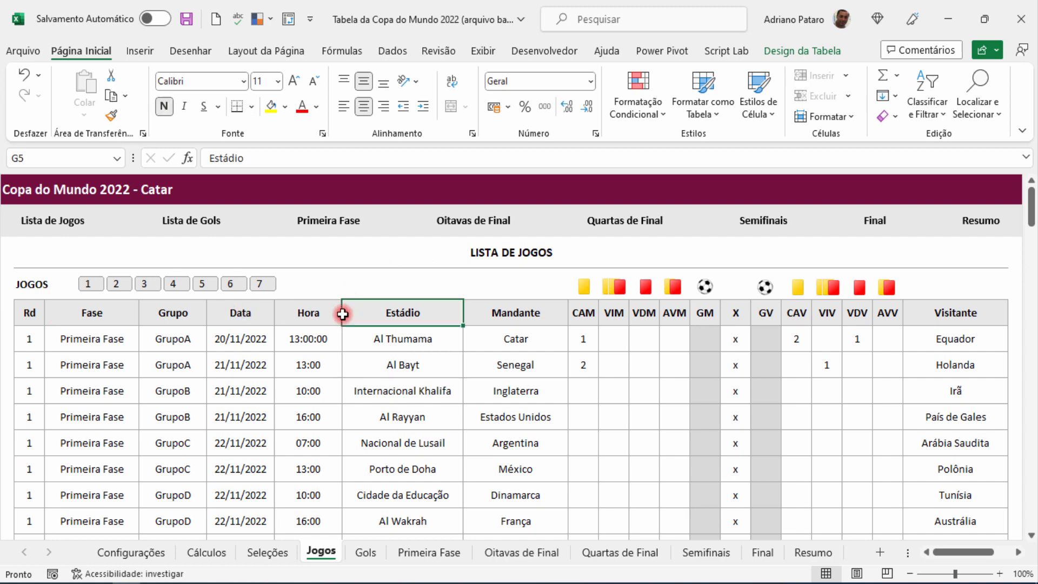
click(800, 54)
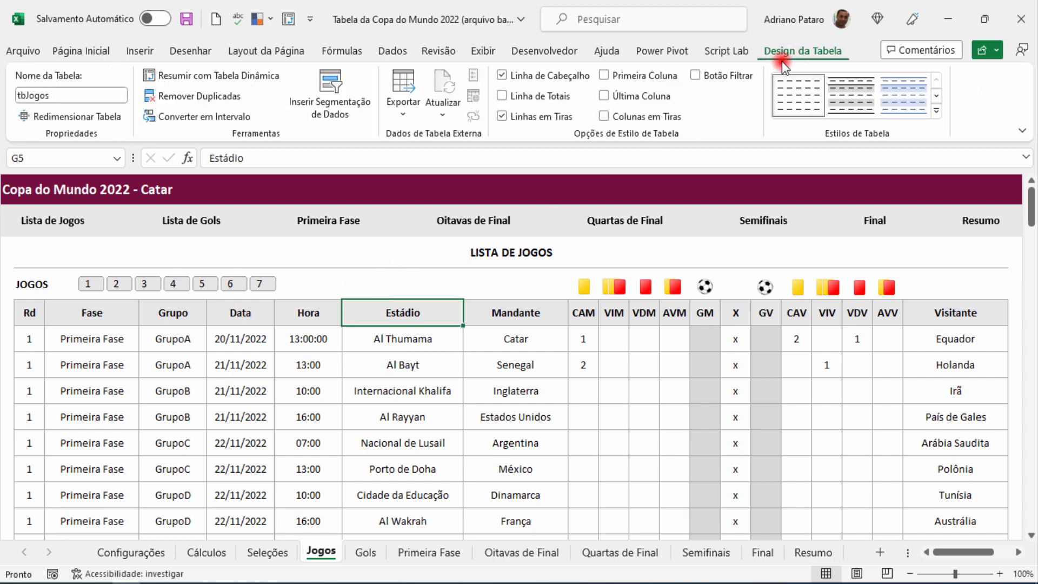
click(351, 107)
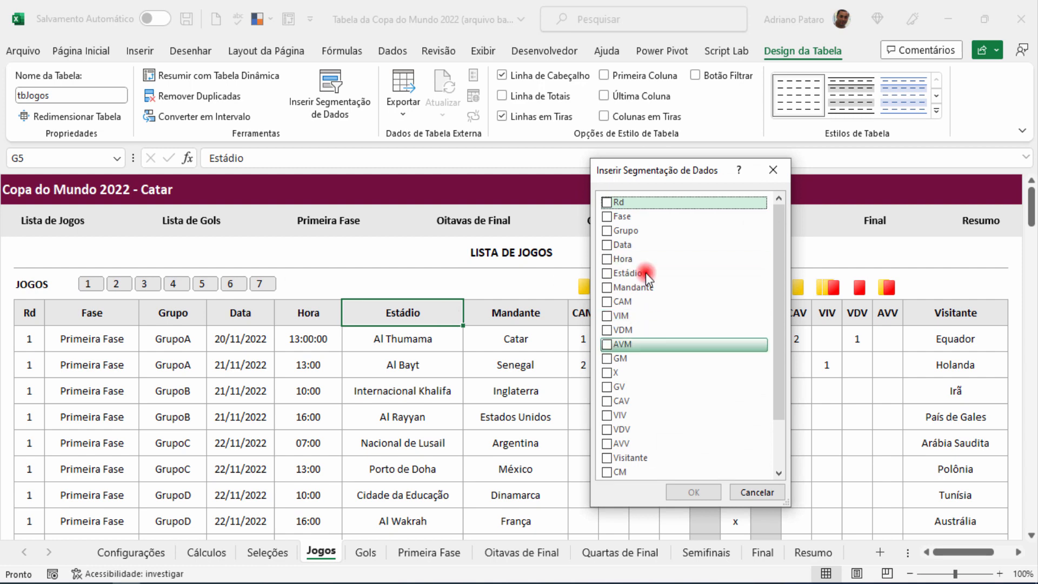
drag(779, 319, 774, 254)
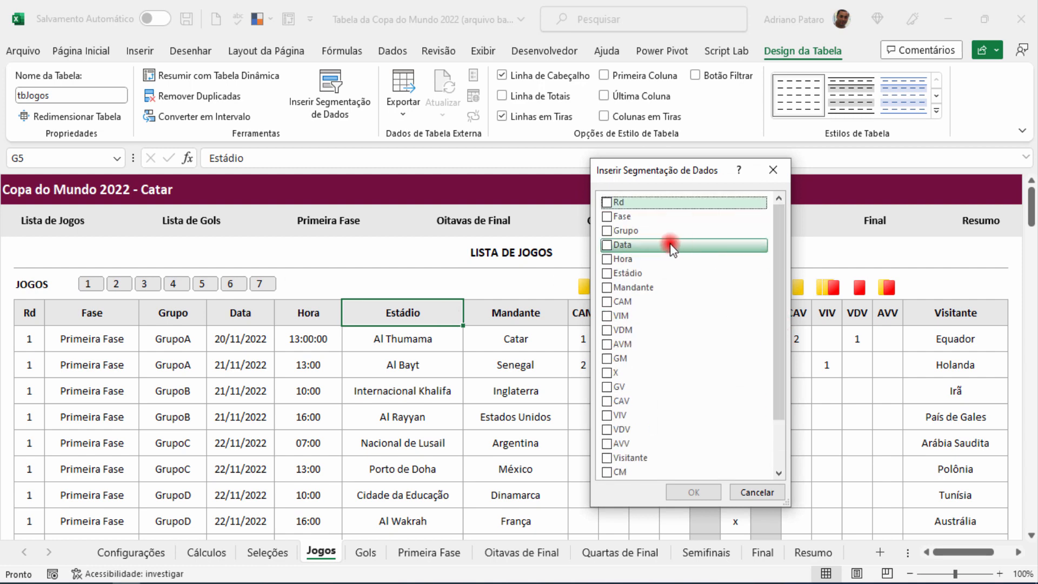
click(607, 230)
click(694, 492)
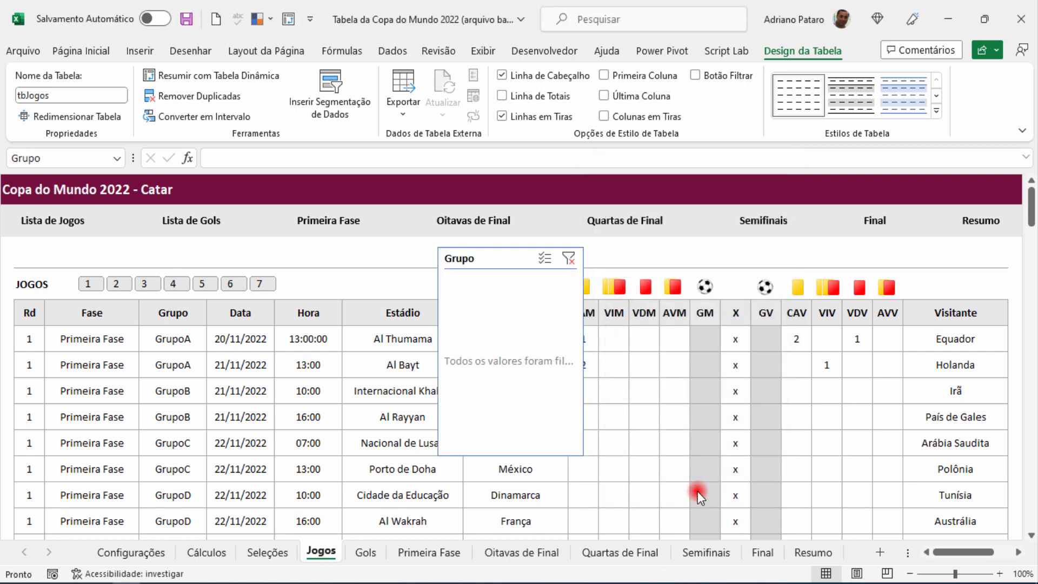
click(302, 95)
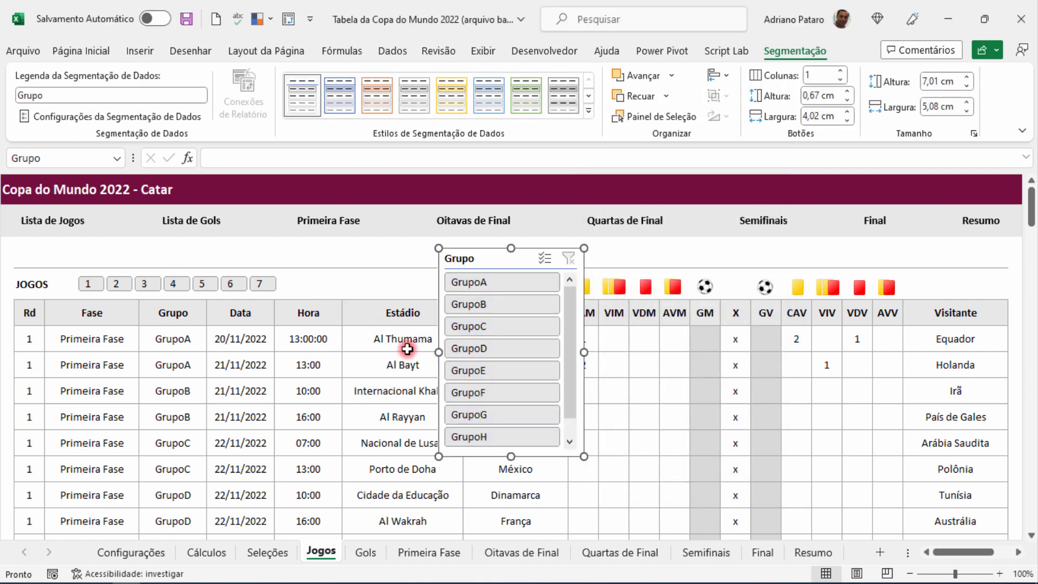
Filter the games to GrupoA with the Grupo slicer and reposition it over the Estádio and Mandante columns
drag(469, 258, 266, 351)
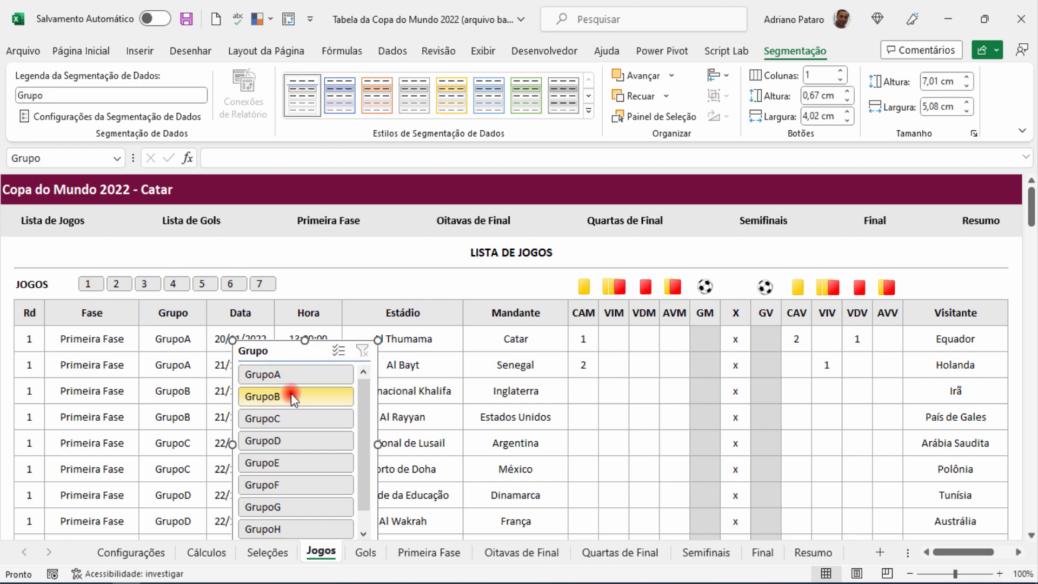
click(292, 375)
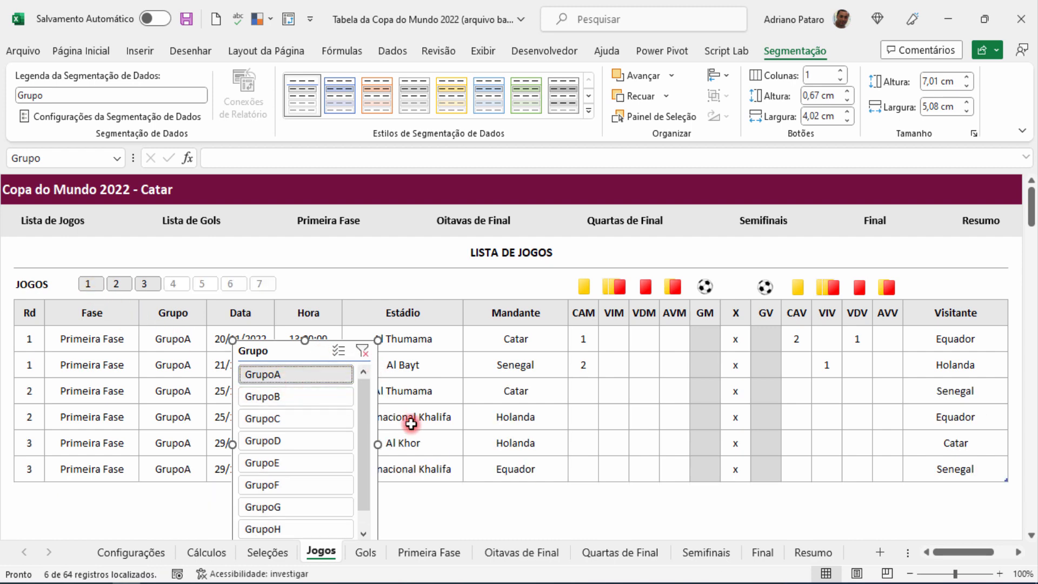
drag(270, 351, 394, 361)
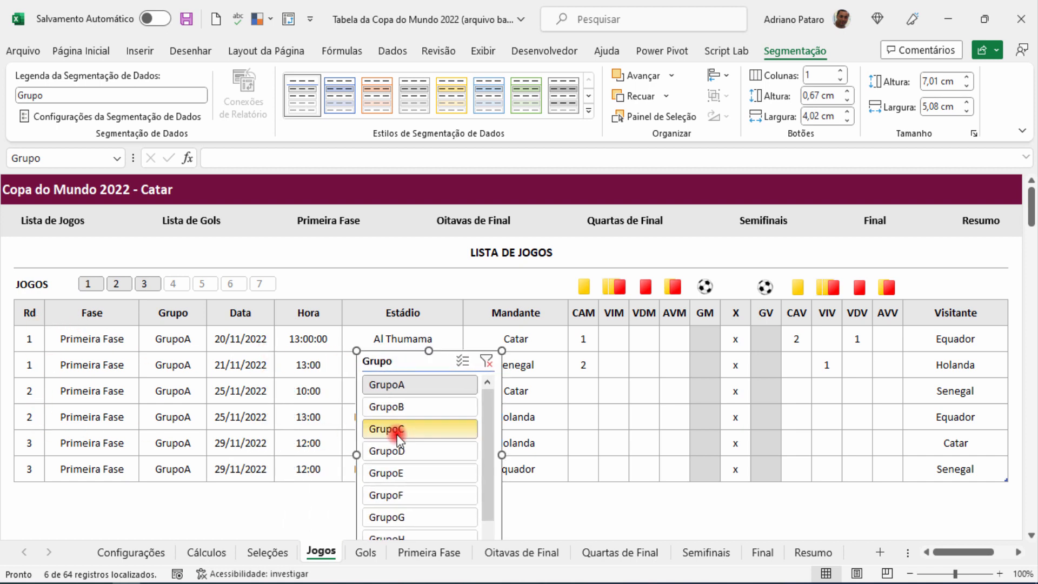
Combine both slicers by selecting rounds 1 and 2, and switch the group filter to GrupoB
click(90, 285)
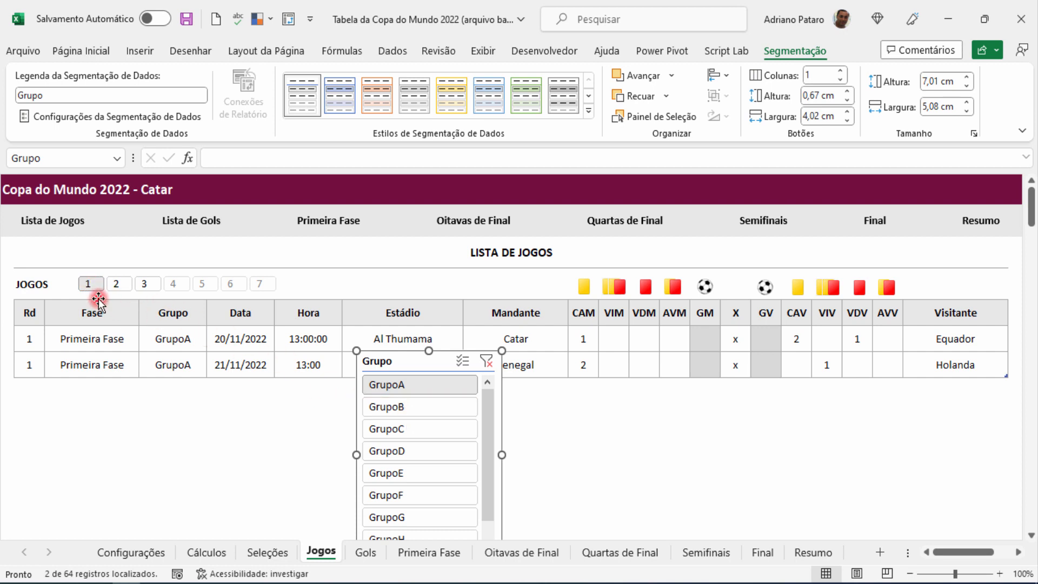
ctrl+click(116, 284)
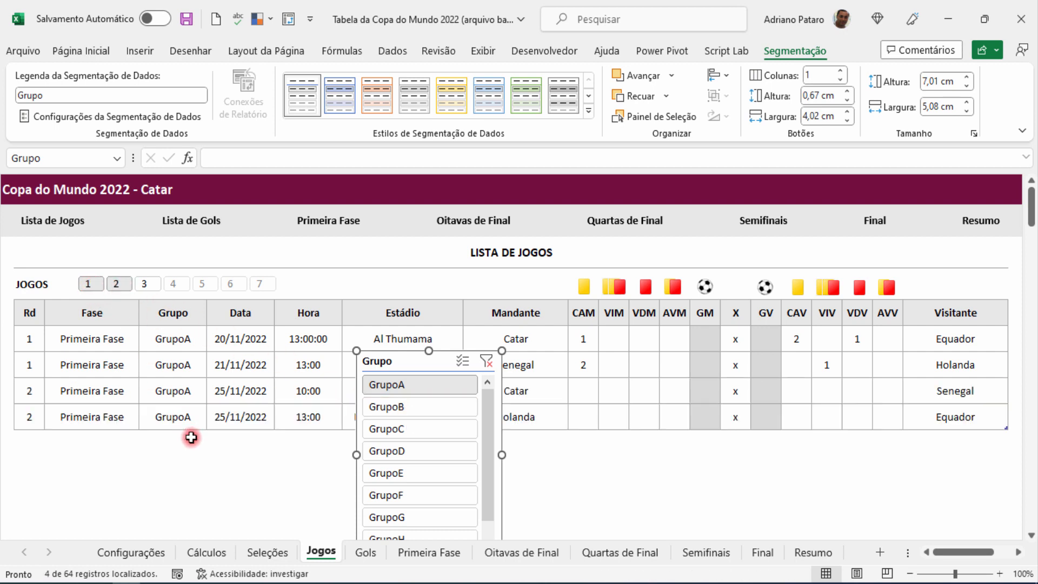
key(ctrl+s)
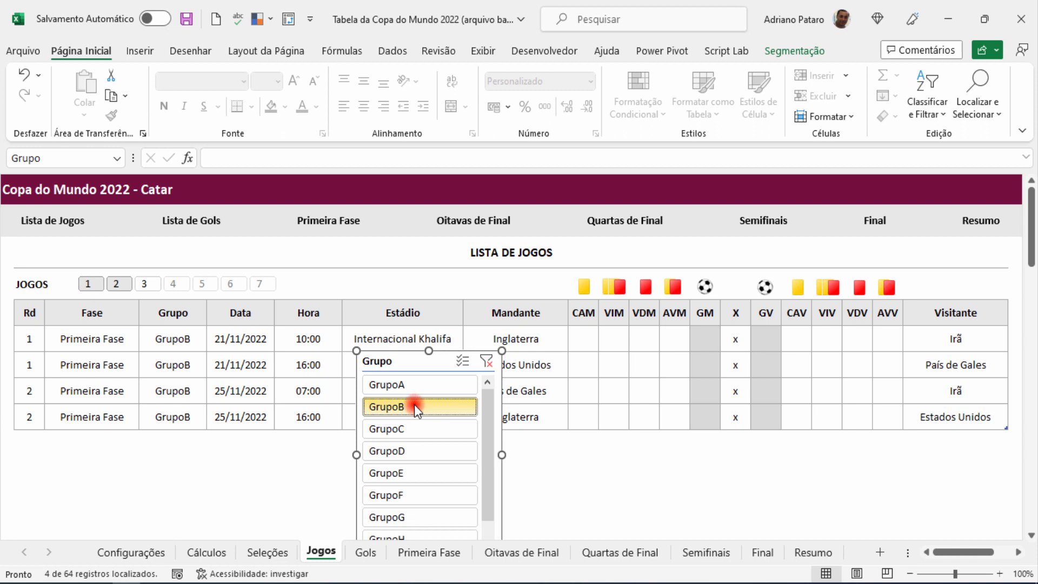
Set the group filter to GrupoA and select rounds 1 to 3 in the Rd slicer
click(417, 384)
drag(92, 294, 144, 285)
key(ctrl+z)
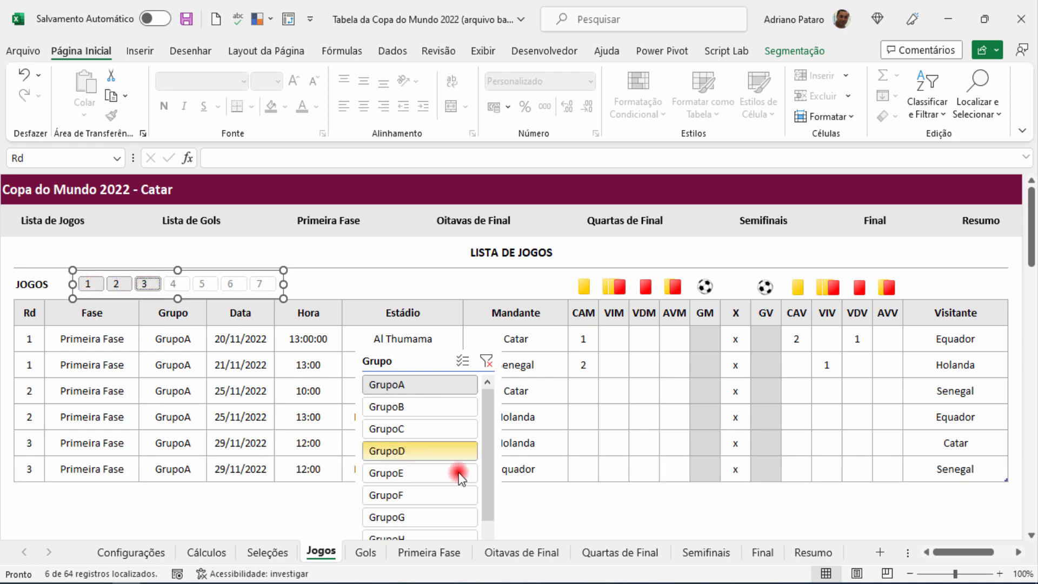
Move the Grupo slicer over the Fase and Grupo columns, starting below the second game row
drag(414, 360, 114, 361)
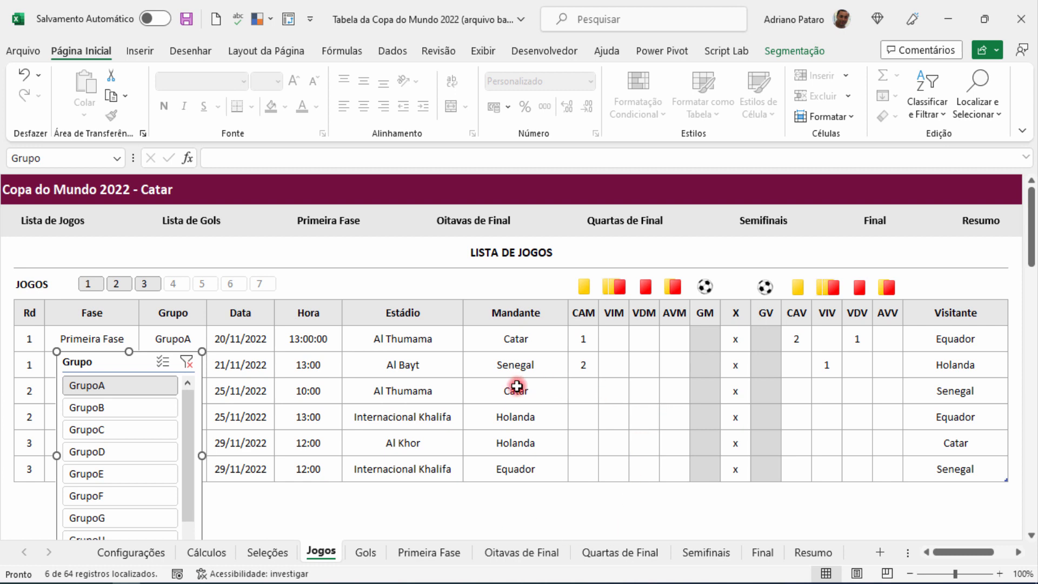
drag(101, 356, 98, 389)
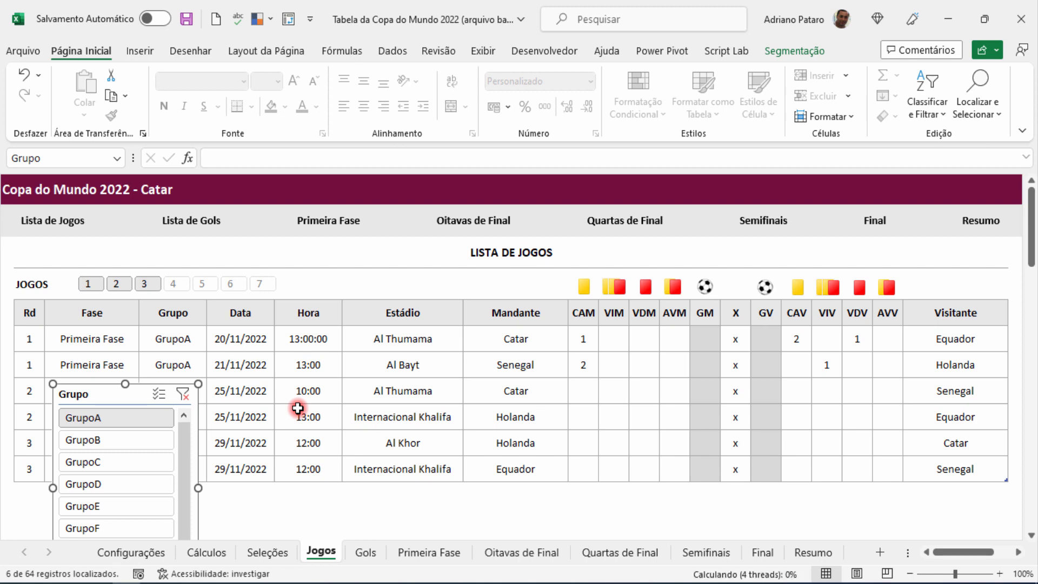
Delete the Grupo slicer and clear all filters from the games table
key(Delete)
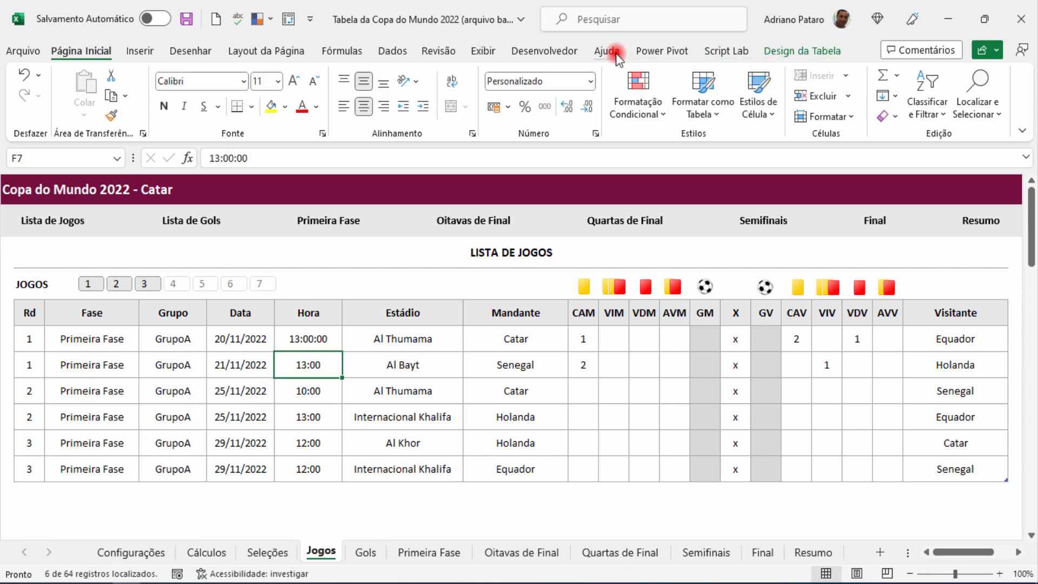
click(398, 52)
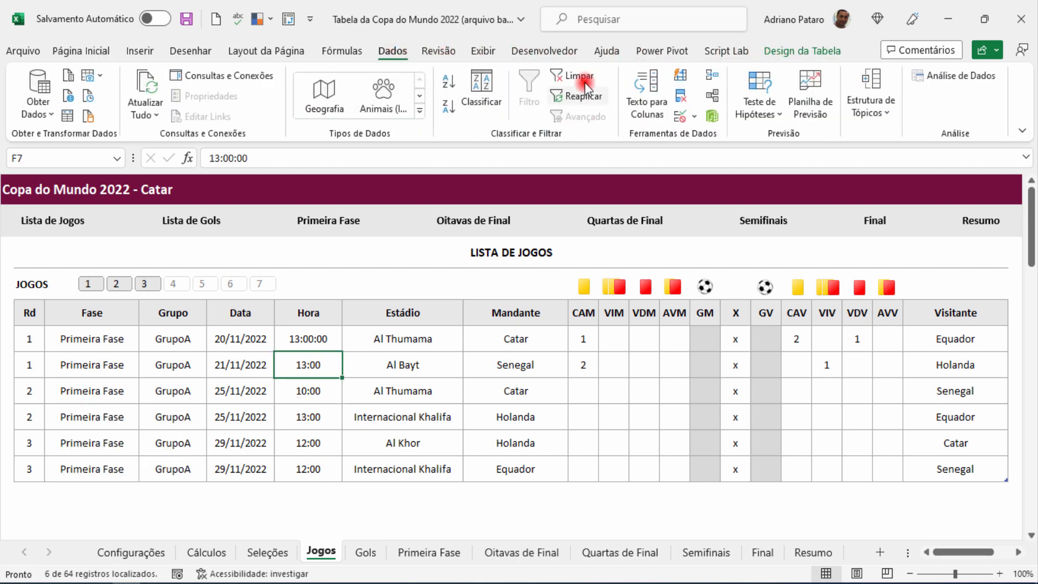
click(573, 76)
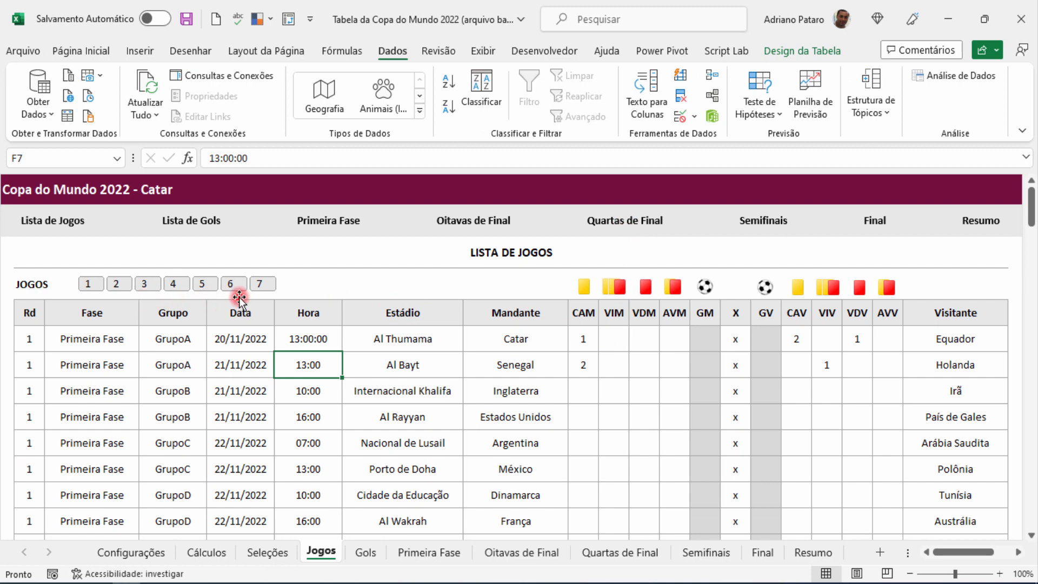
scroll(399, 373, down, 2)
scroll(400, 373, up, 2)
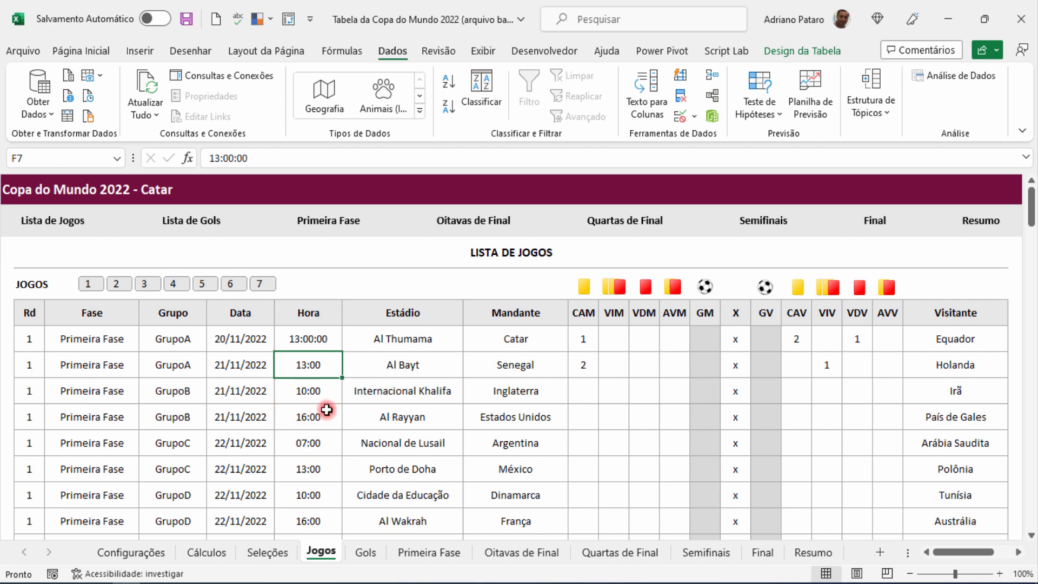
Clear the home and away card entries of the first two games in the games table
drag(582, 340, 665, 367)
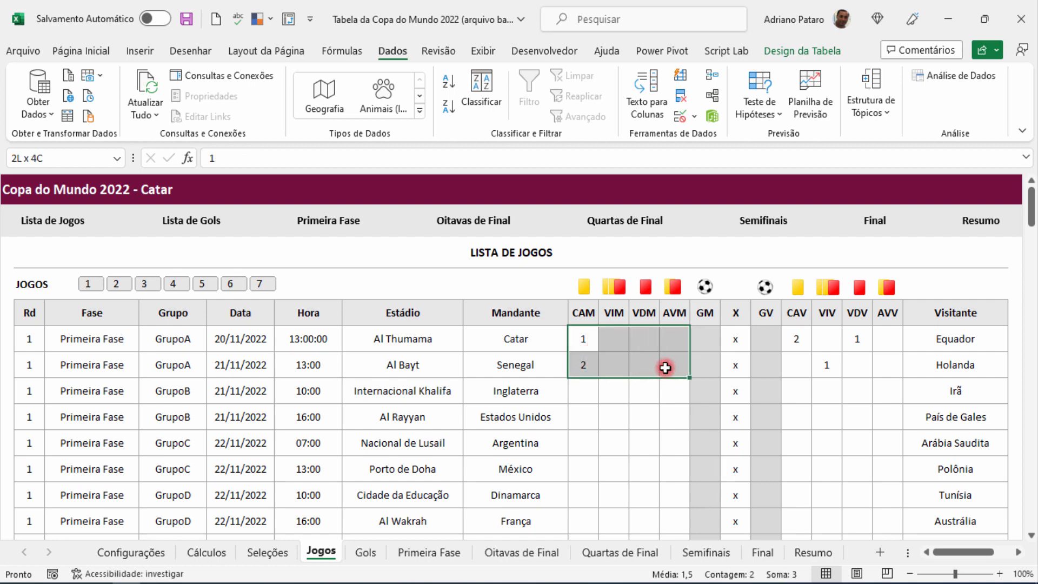
key(Delete)
drag(791, 341, 887, 368)
key(Delete)
scroll(822, 385, down, 9)
scroll(821, 387, up, 9)
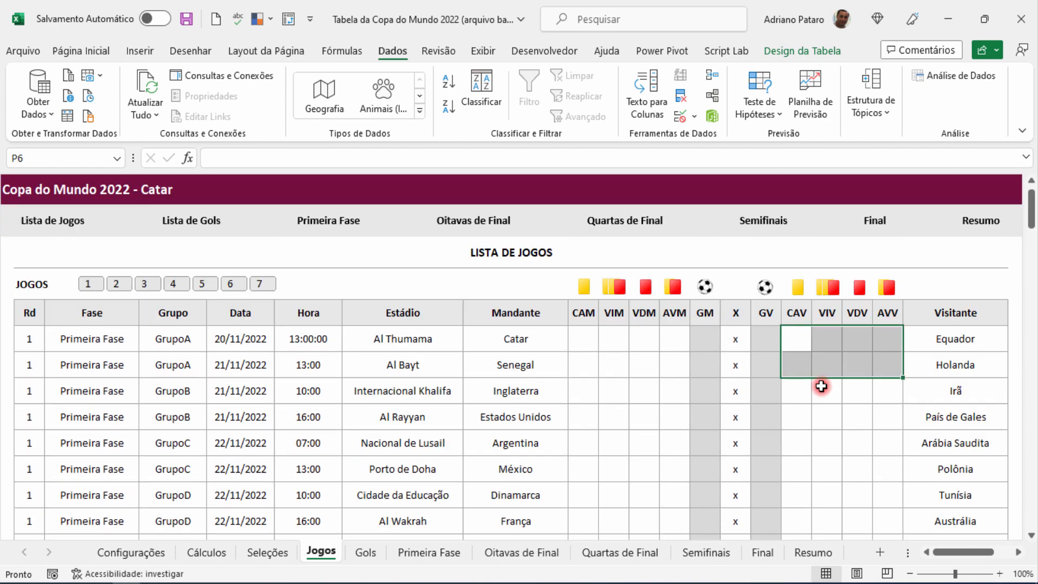
click(657, 384)
scroll(659, 383, down, 8)
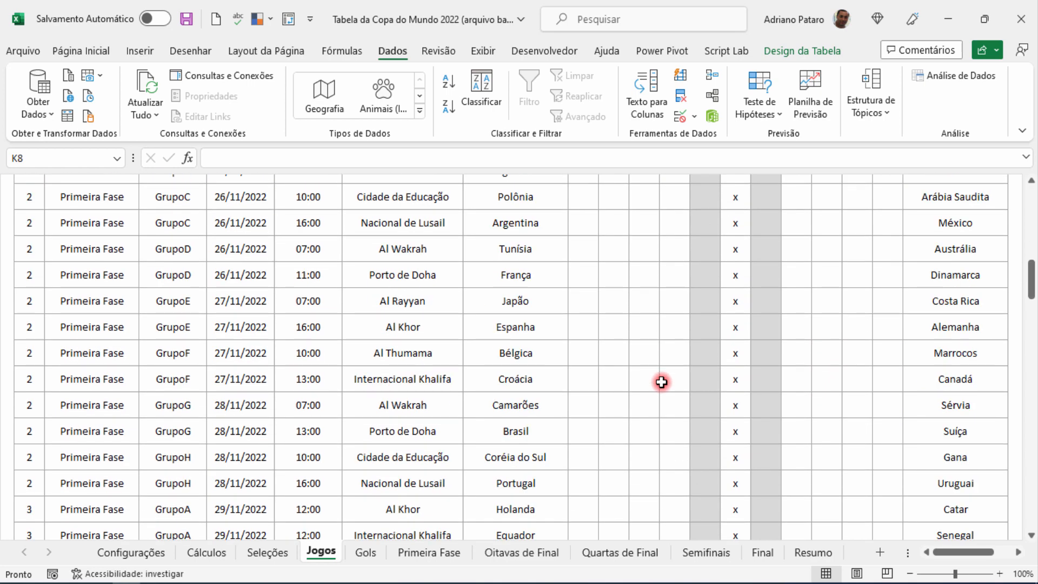
scroll(661, 382, up, 6)
scroll(661, 383, up, 3)
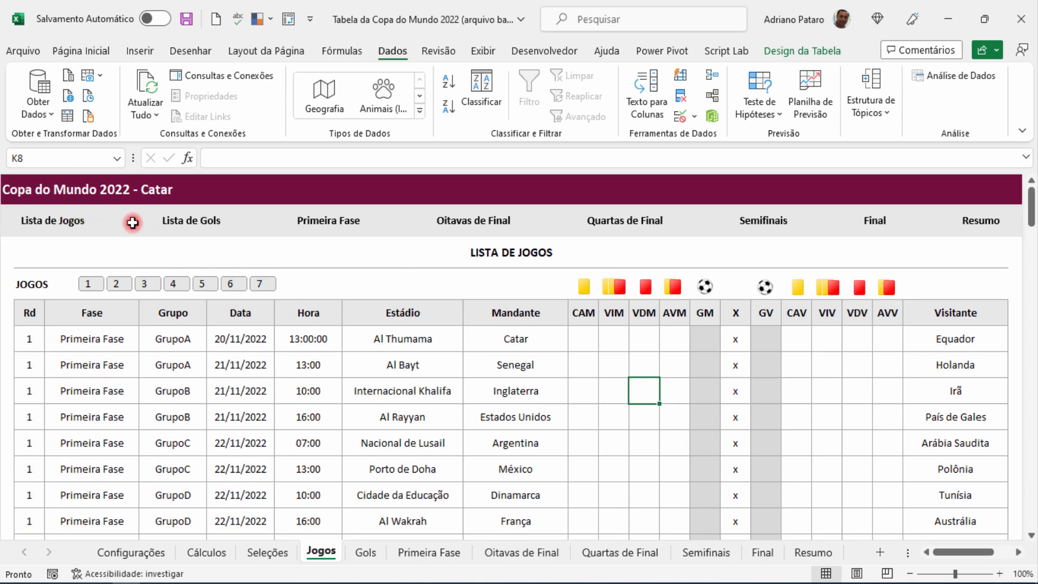
Clear all the sample entries from the goals table on the Gols sheet
key(ctrl+Page_Down)
drag(41, 339, 380, 271)
key(Delete)
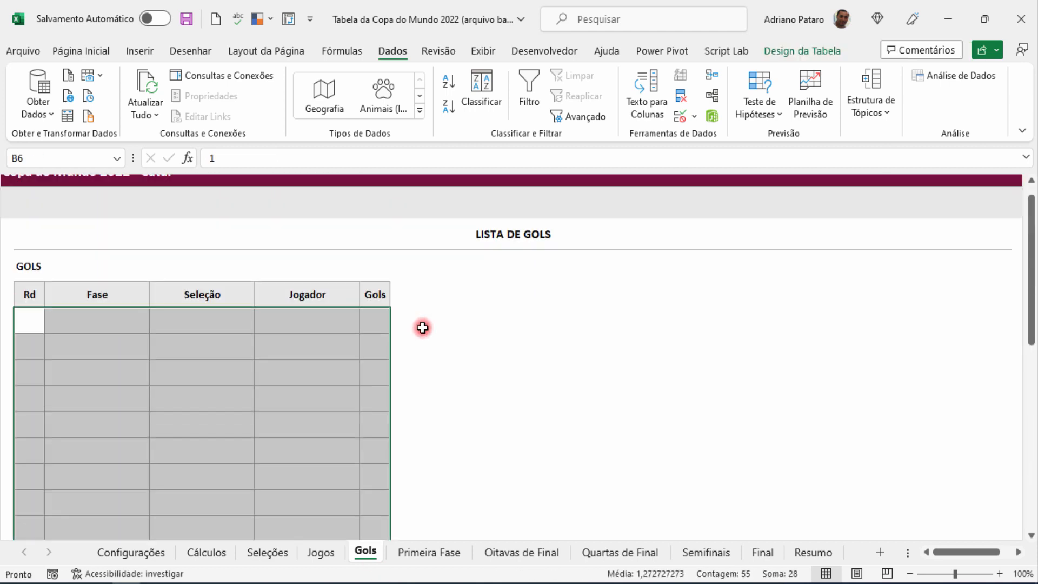
click(468, 361)
Review the full game list, the goals list and the Primeira Fase group standings through the sheet links
click(55, 223)
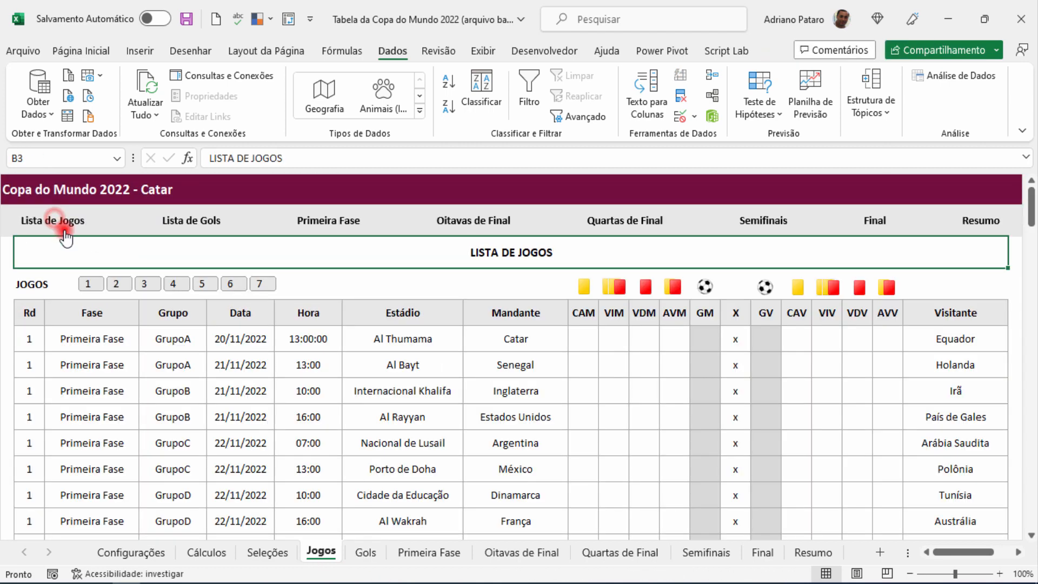
scroll(390, 404, down, 20)
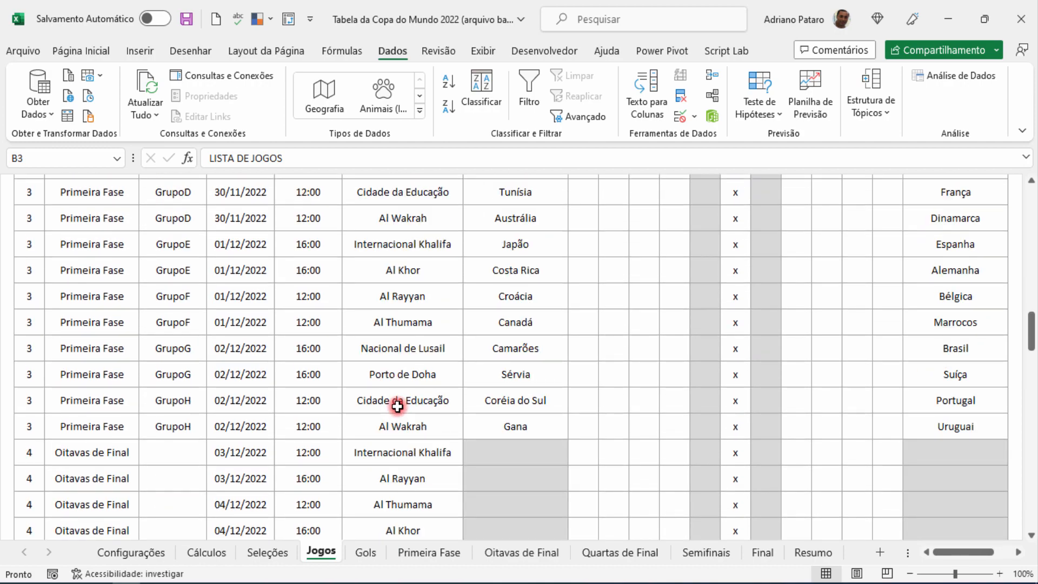
scroll(397, 406, up, 20)
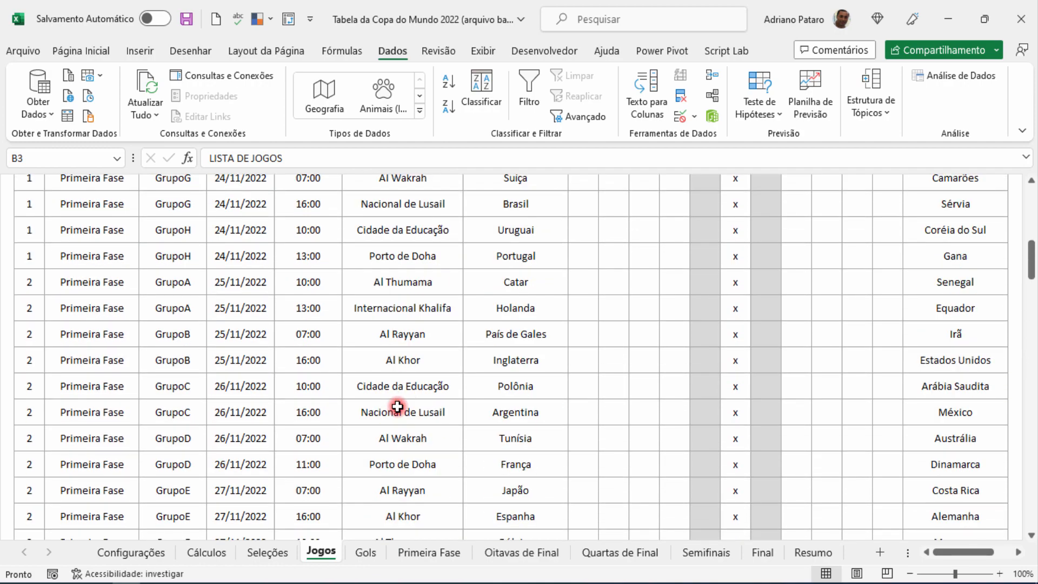
scroll(397, 407, up, 2)
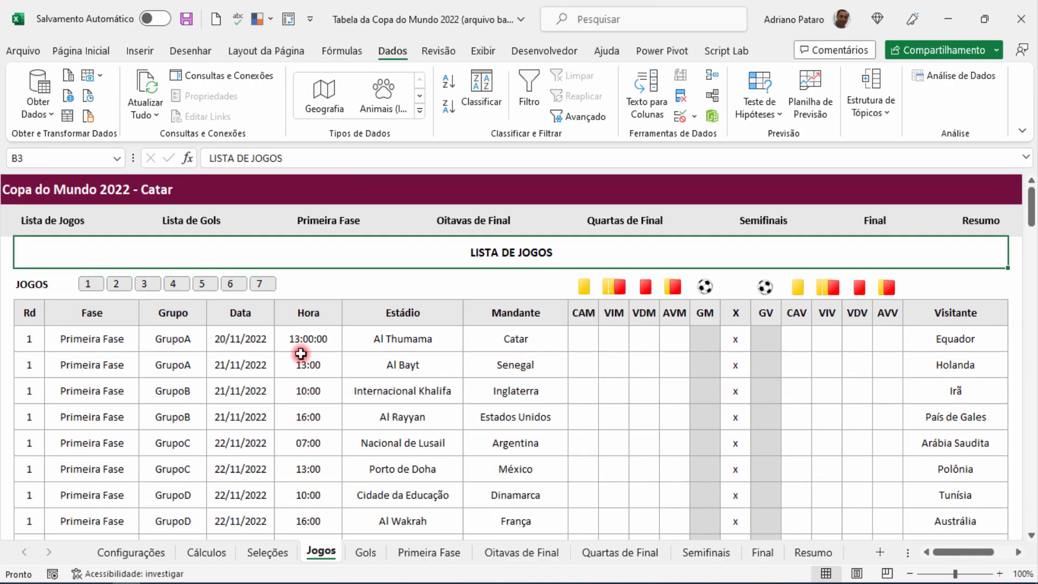
click(194, 227)
scroll(513, 415, down, 10)
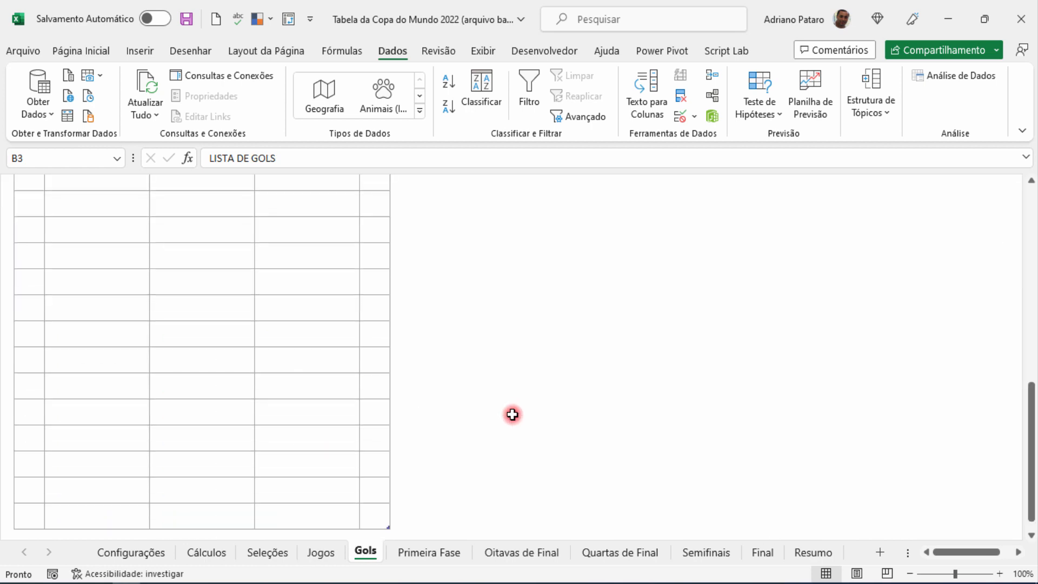
scroll(513, 415, up, 8)
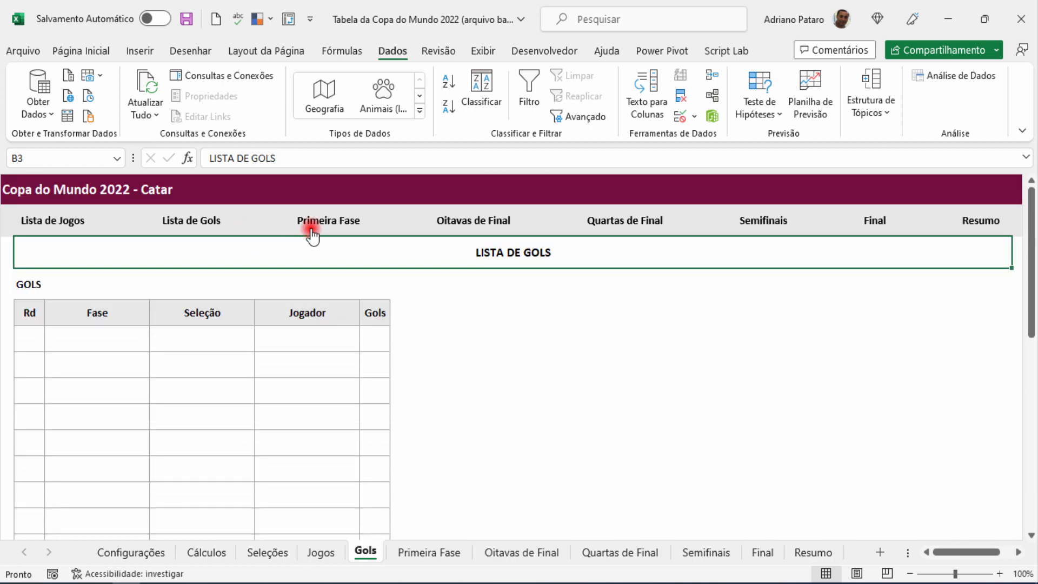
click(312, 233)
scroll(541, 357, down, 3)
scroll(571, 383, up, 3)
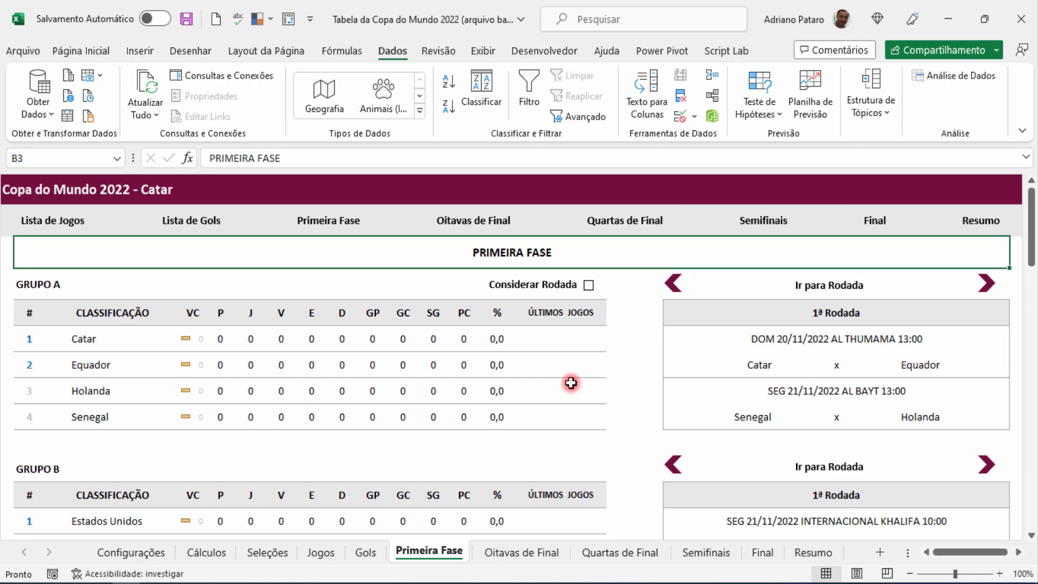
scroll(571, 382, down, 9)
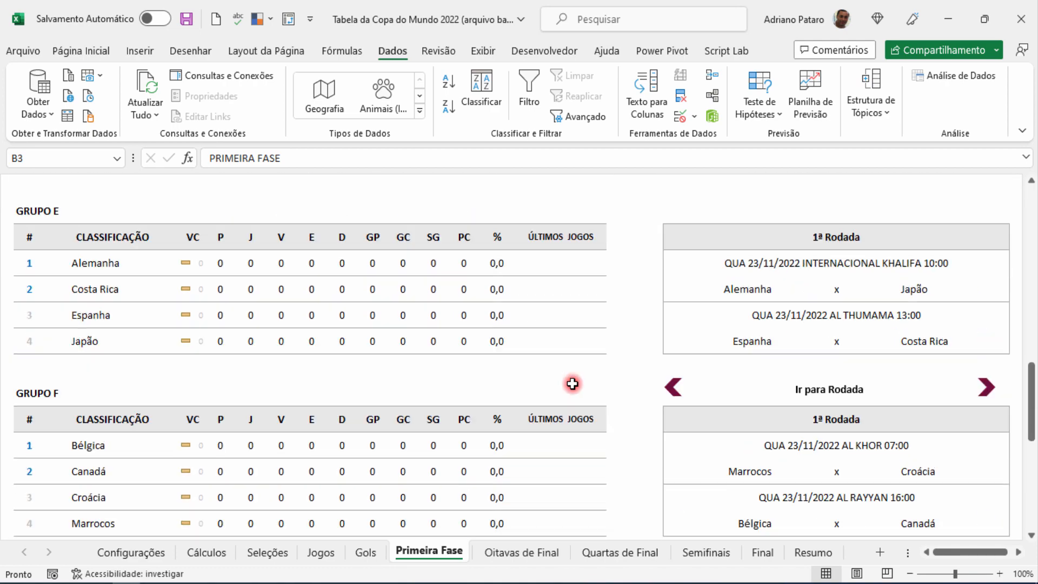
scroll(573, 384, up, 4)
scroll(573, 384, up, 6)
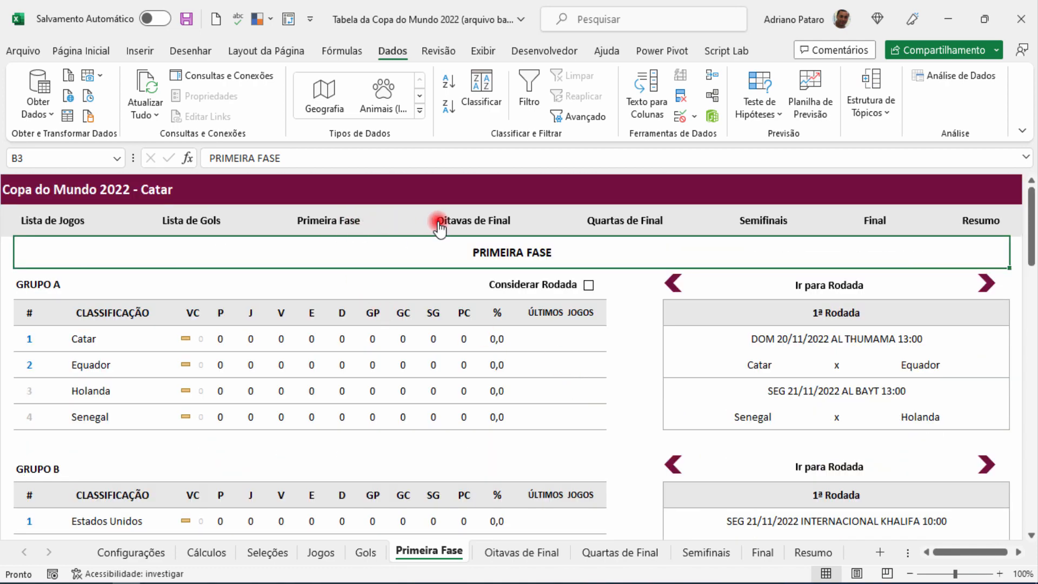
Review the knockout-stage sheets from Oitavas de Final to Final and the rankings on the Resumo sheet
click(462, 223)
click(646, 227)
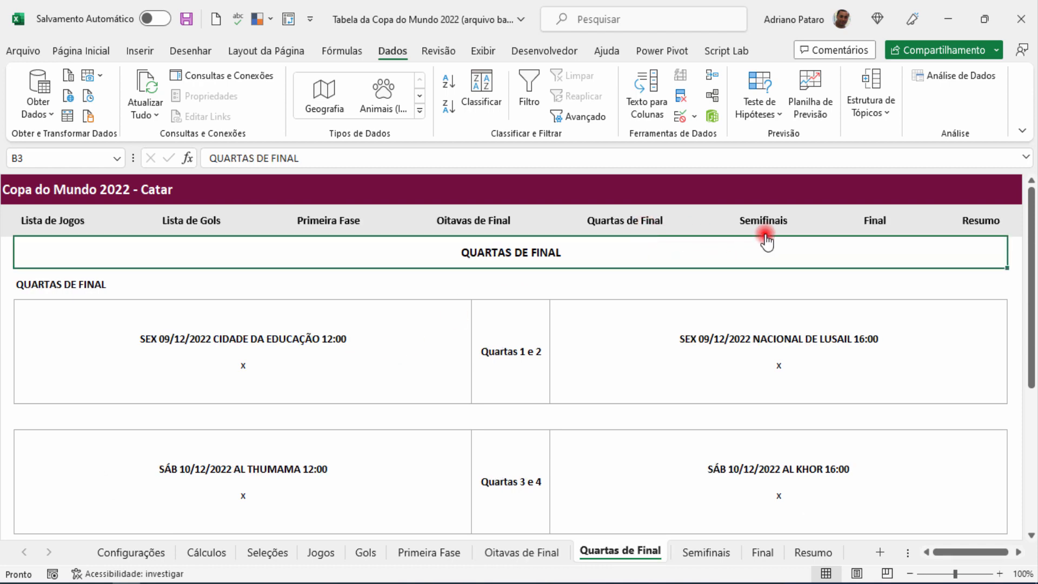
click(767, 227)
click(877, 227)
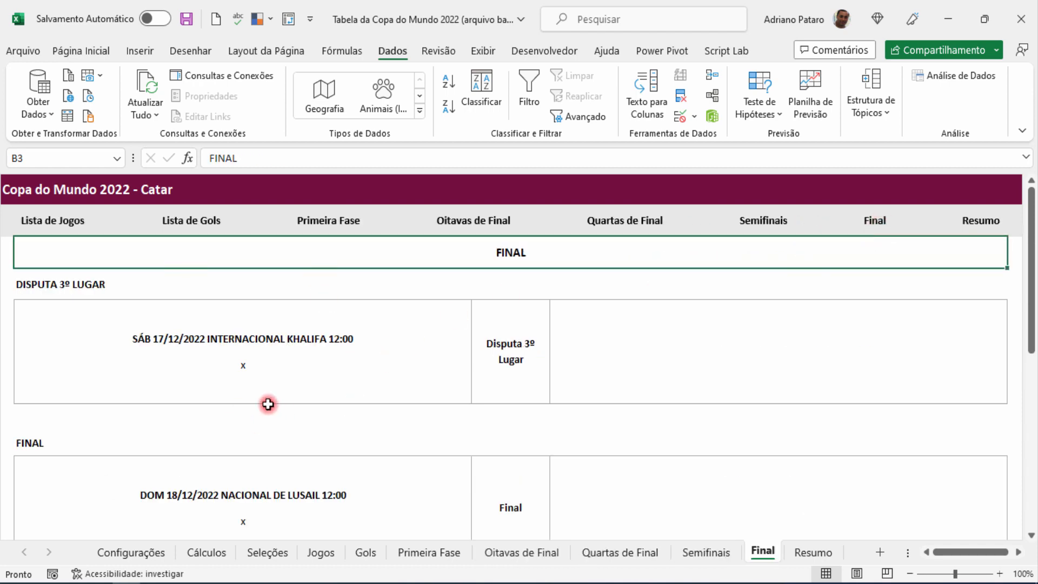
click(981, 226)
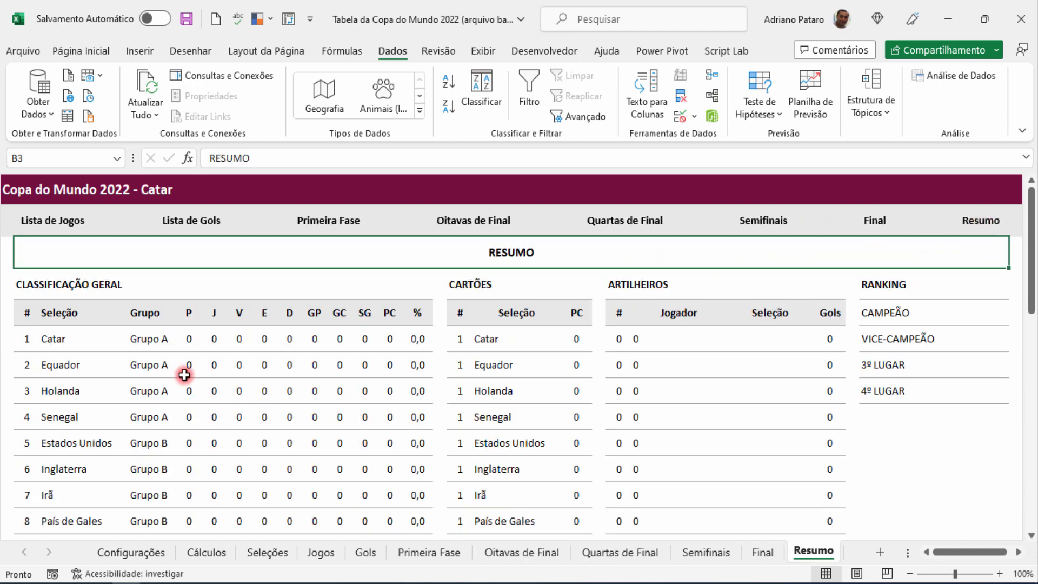
scroll(186, 374, down, 7)
scroll(193, 395, up, 7)
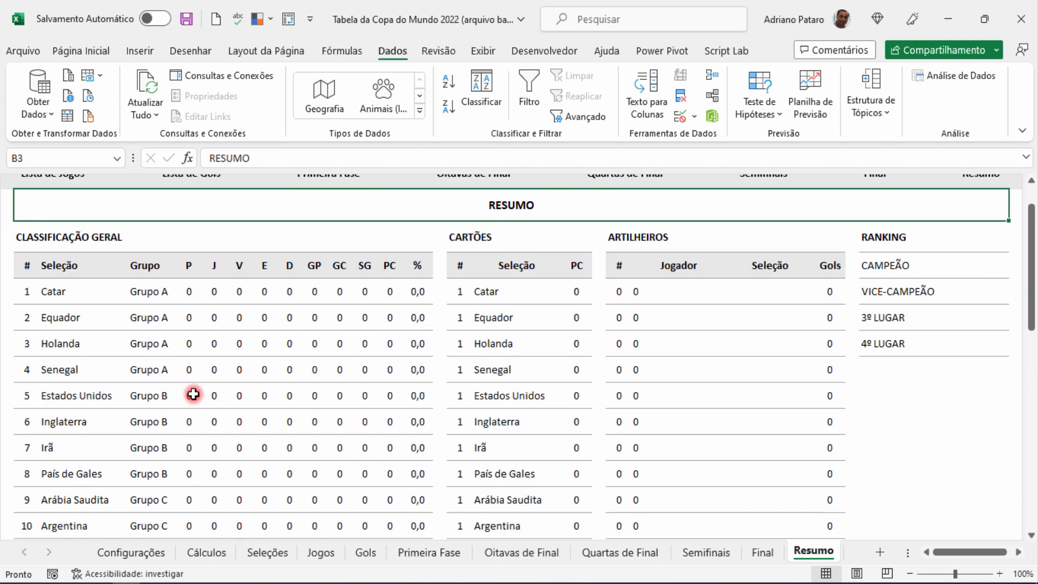
scroll(475, 383, up, 1)
scroll(542, 373, down, 6)
scroll(540, 382, up, 6)
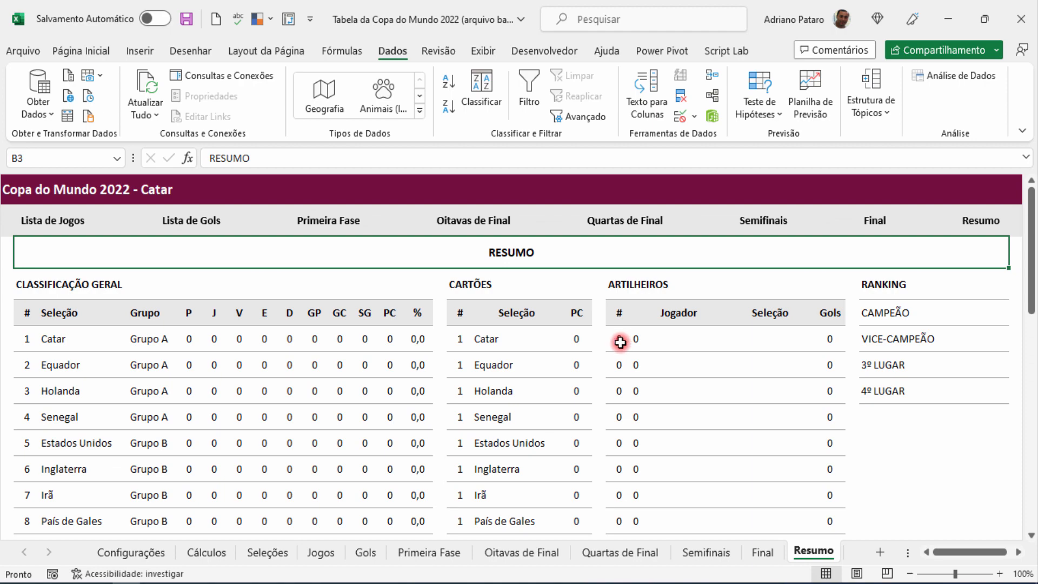
Inspect the Artilharia Jogador formula in BN4 on Cálculos and the Gols Cadastrados formula in F15 on Configurações
click(213, 557)
drag(947, 552, 1009, 560)
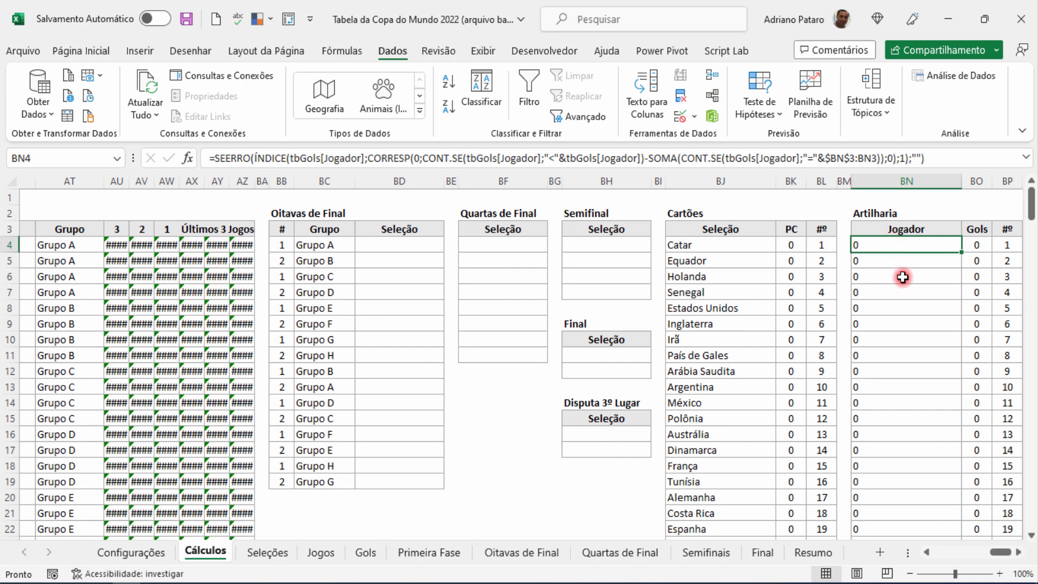
click(151, 555)
scroll(450, 470, down, 3)
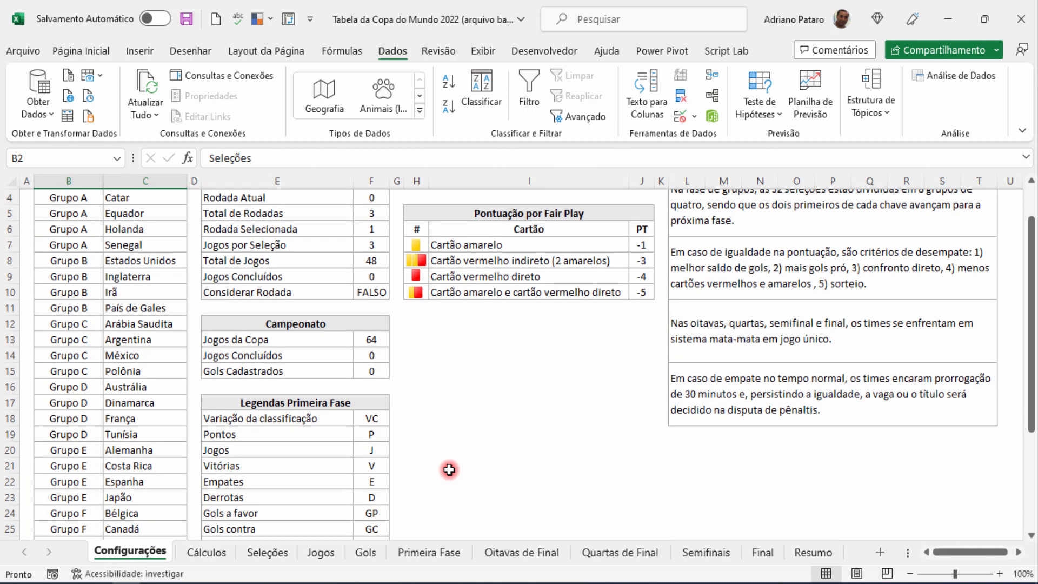
scroll(450, 470, up, 2)
click(374, 371)
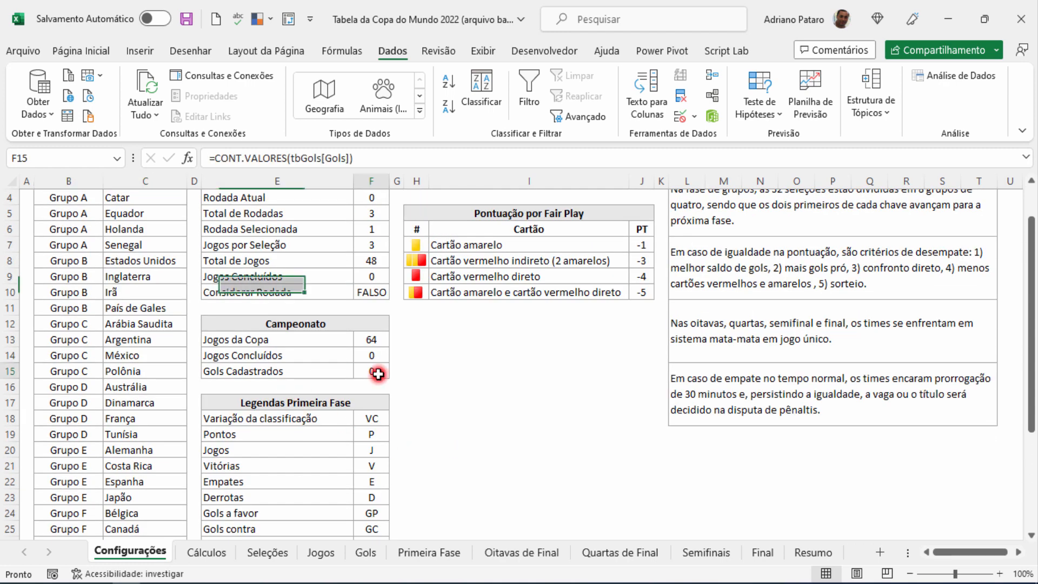
Test the Gols Cadastrados count with a value of 1 in the first Gols cell of the goals table, and clear that cell
click(320, 552)
click(366, 552)
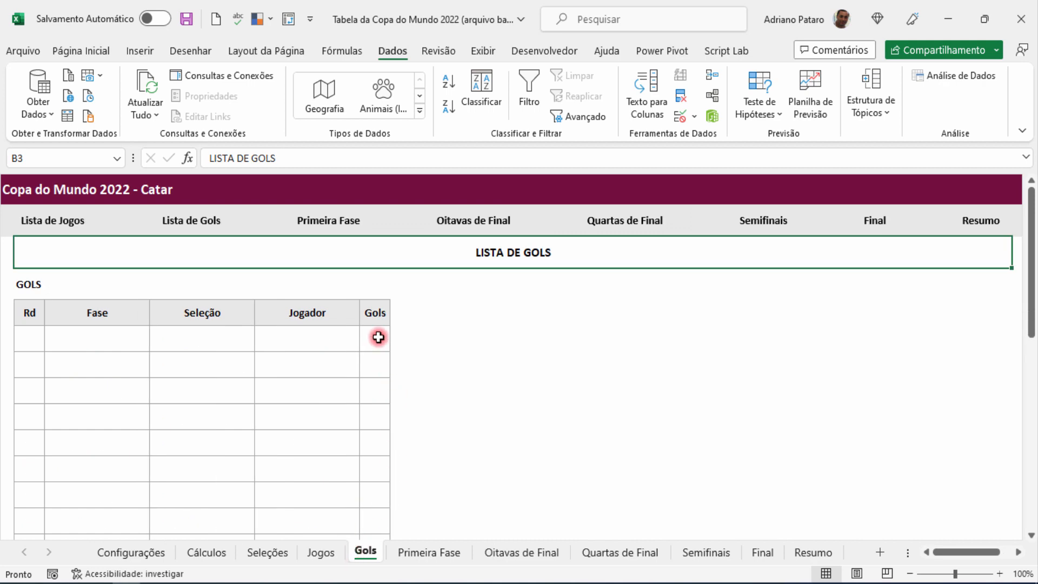
click(377, 334)
text(1)
key(Return)
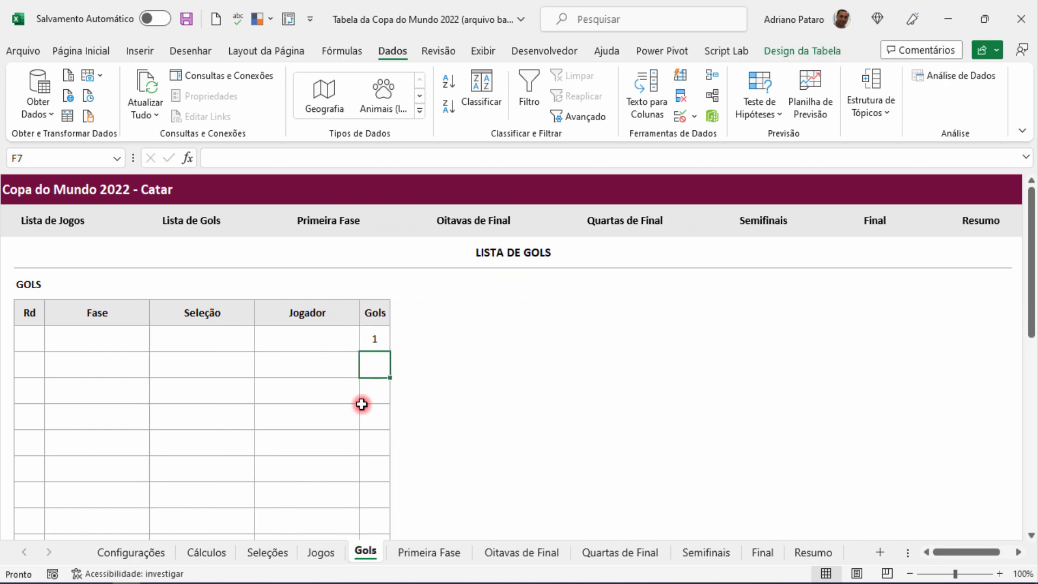
click(165, 552)
click(377, 379)
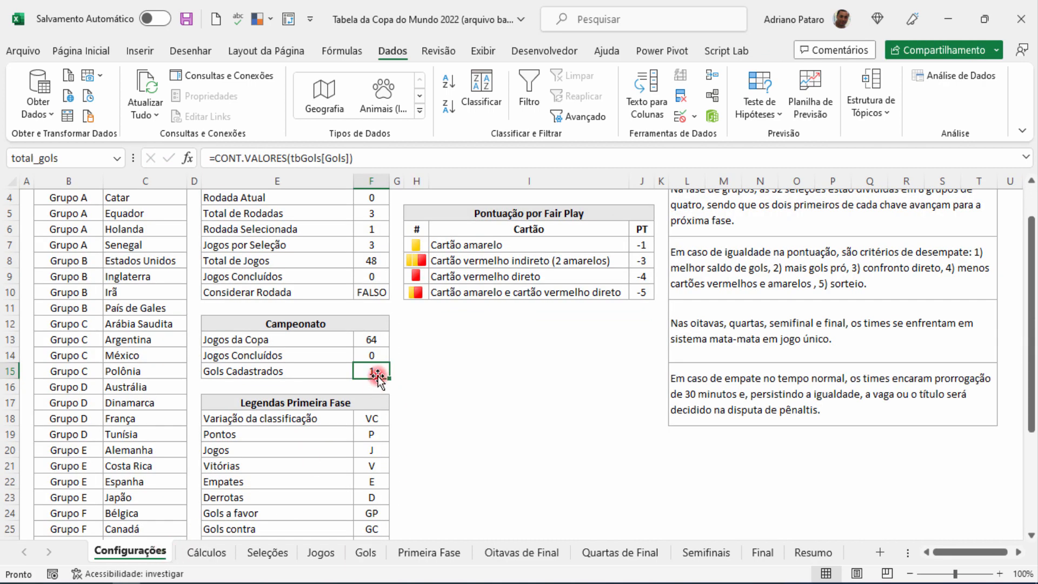
click(362, 552)
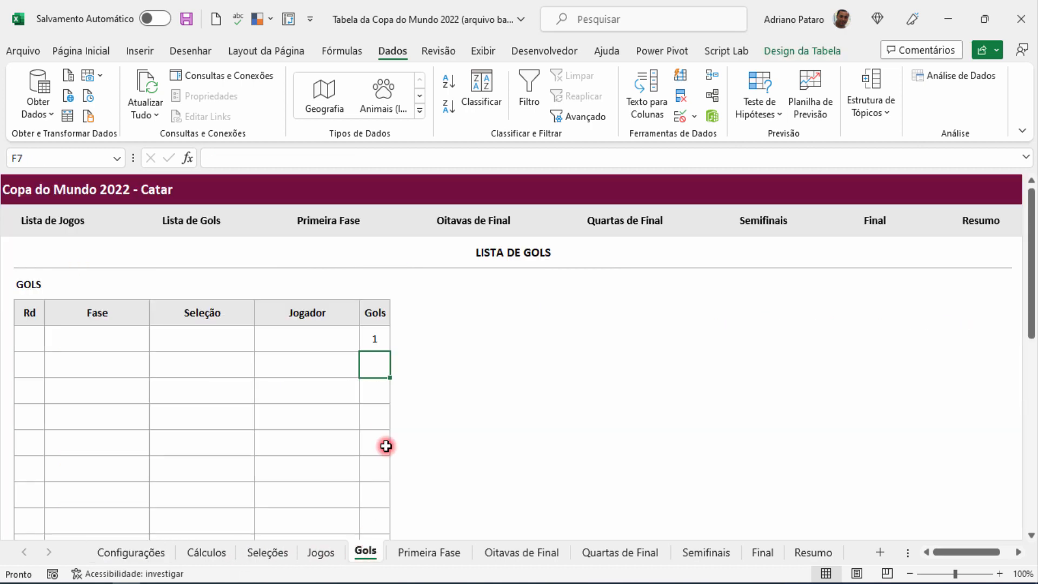
click(382, 339)
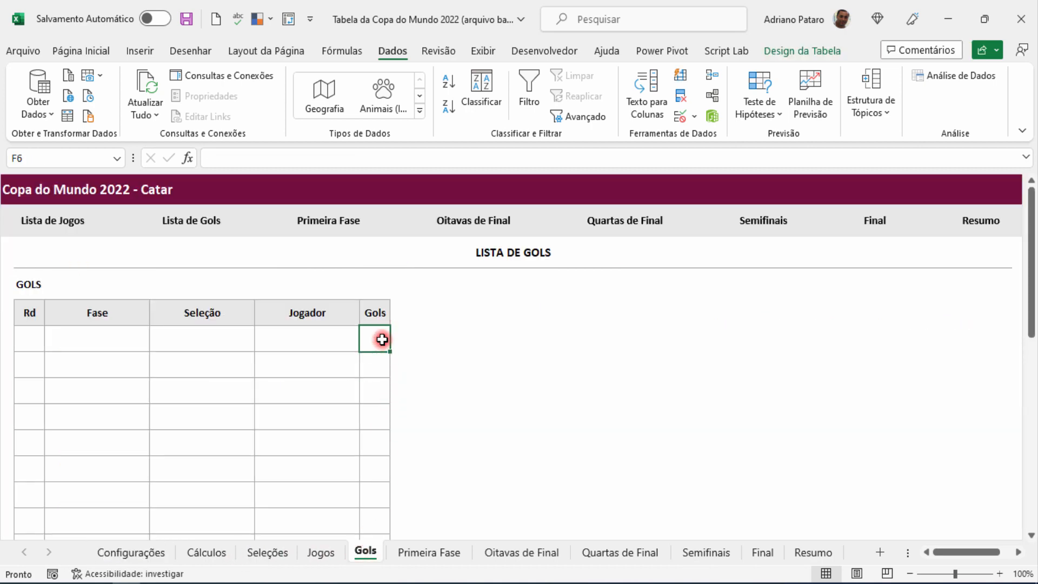
Wrap the Artilharia Jogador formula in BN4 on Cálculos in SE(total_gols=0;"";...) using the Gols Cadastrados cell, and enter it as an array formula
click(206, 552)
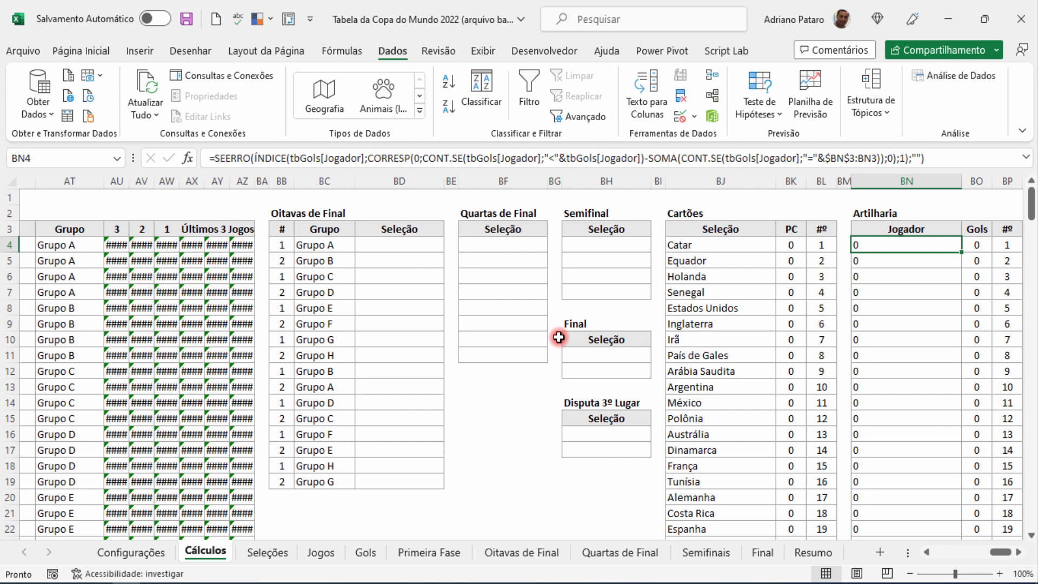
click(216, 160)
text(SE()
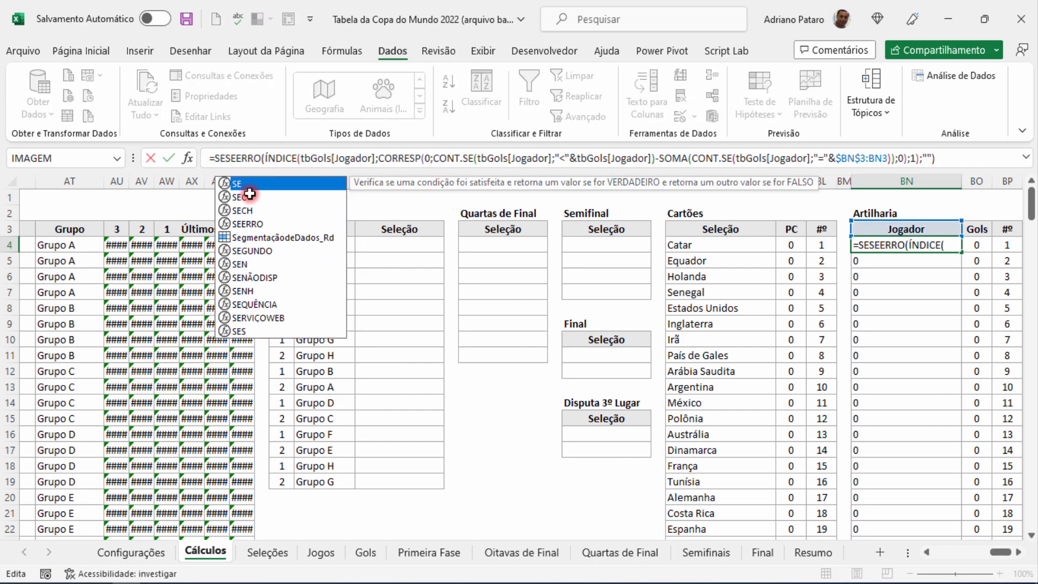
click(157, 552)
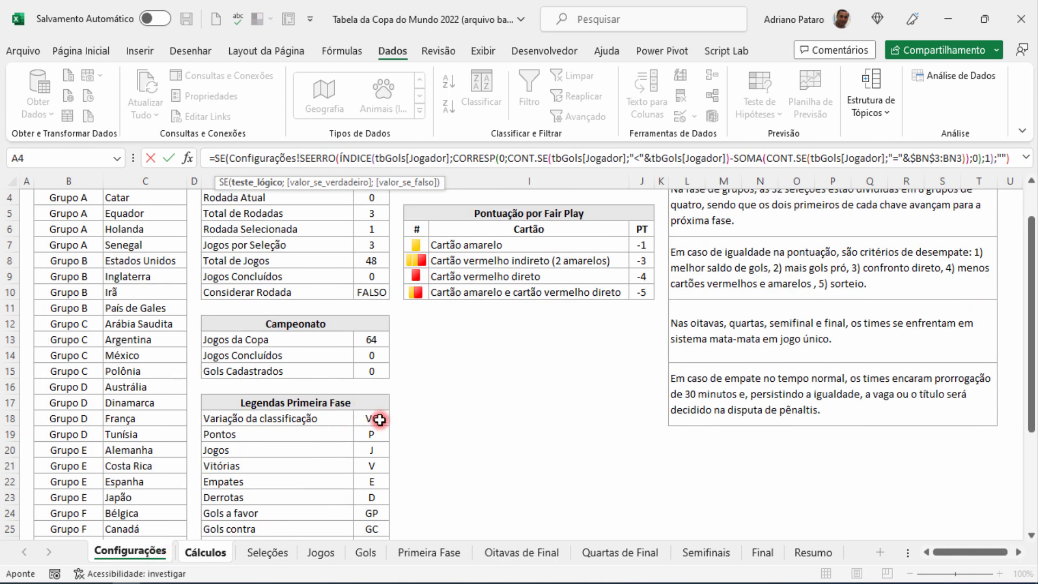
click(372, 371)
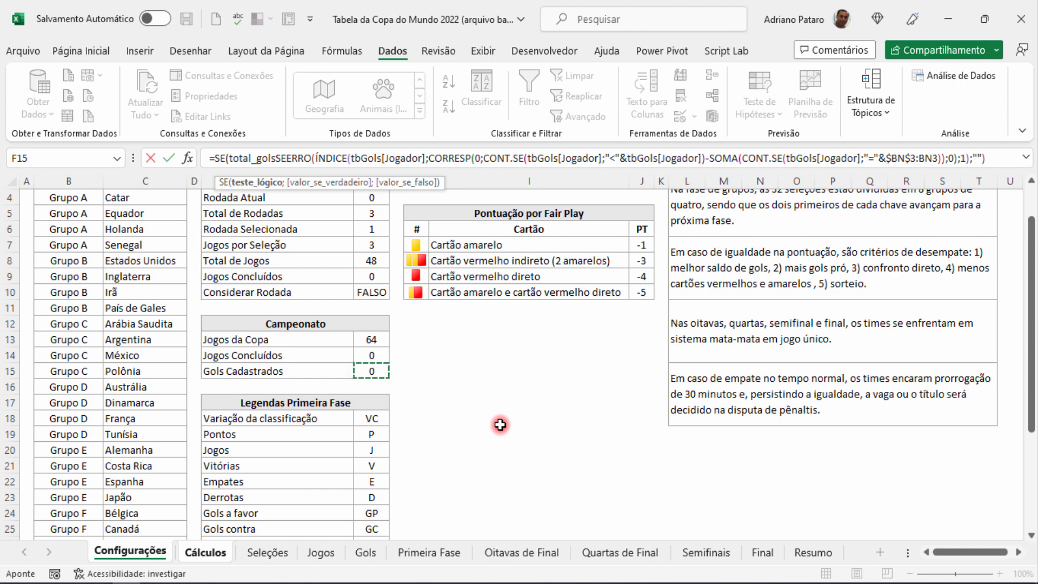
text(=0)
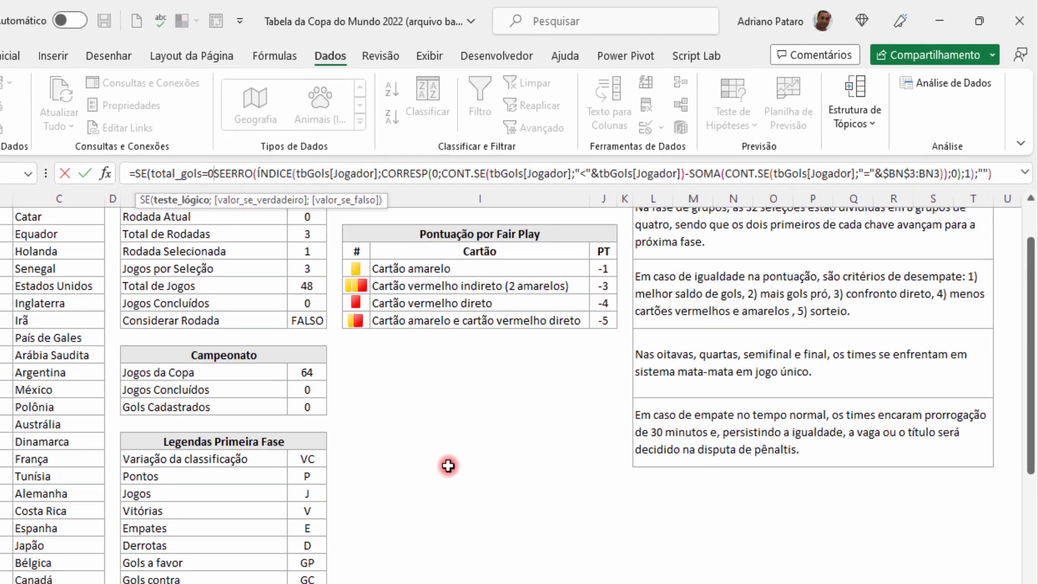
text(;)
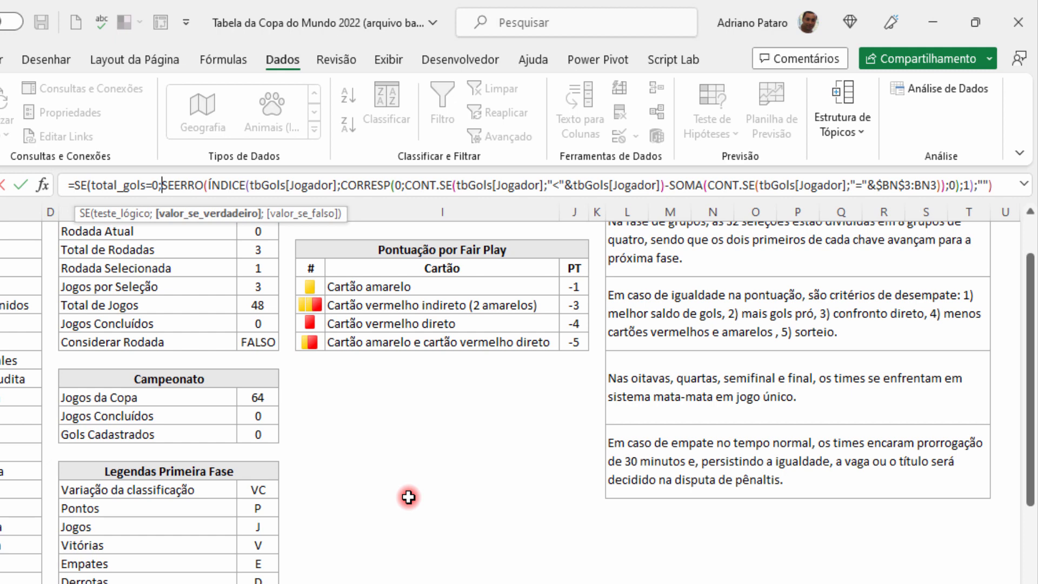
text("";)
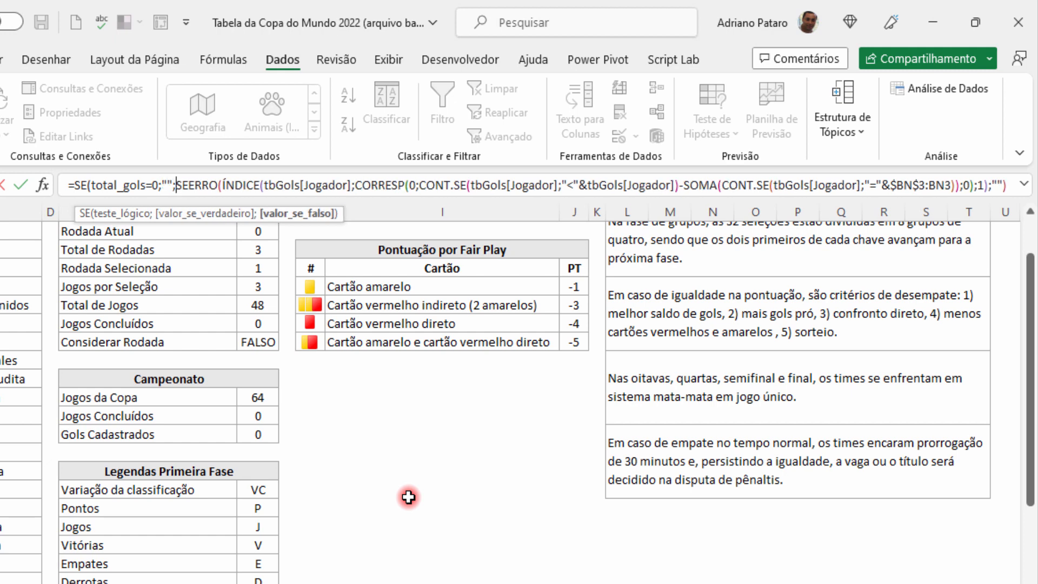
click(1013, 179)
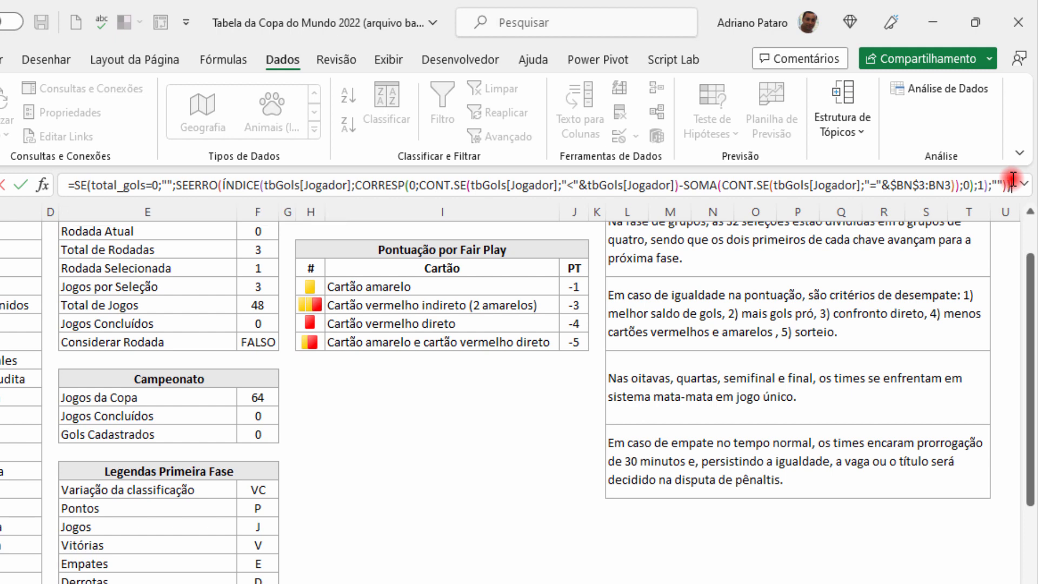
mouse_move(959, 204)
mouse_down()
mouse_move(943, 225)
mouse_move(941, 209)
mouse_up()
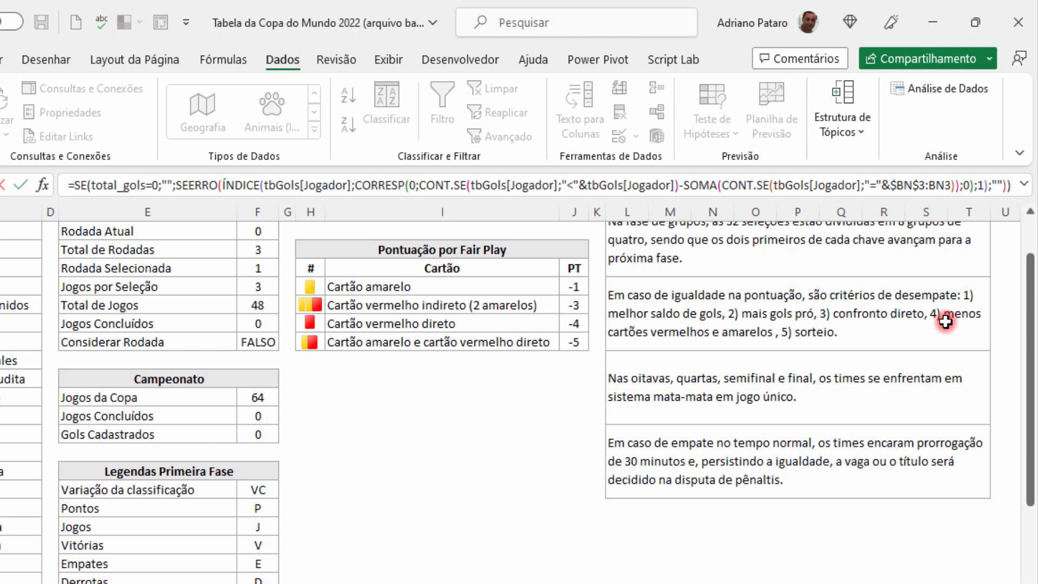
key(ctrl+shift+Return)
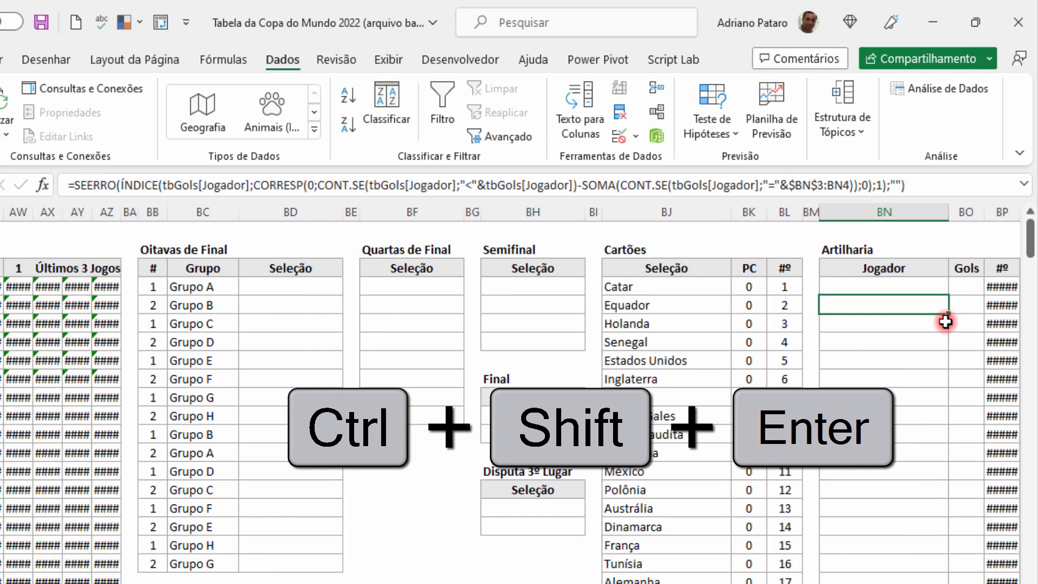
Fill the BN4 formula down the rest of the Artilharia Jogador column
click(928, 286)
drag(949, 295, 946, 581)
scroll(899, 301, up, 5)
click(913, 295)
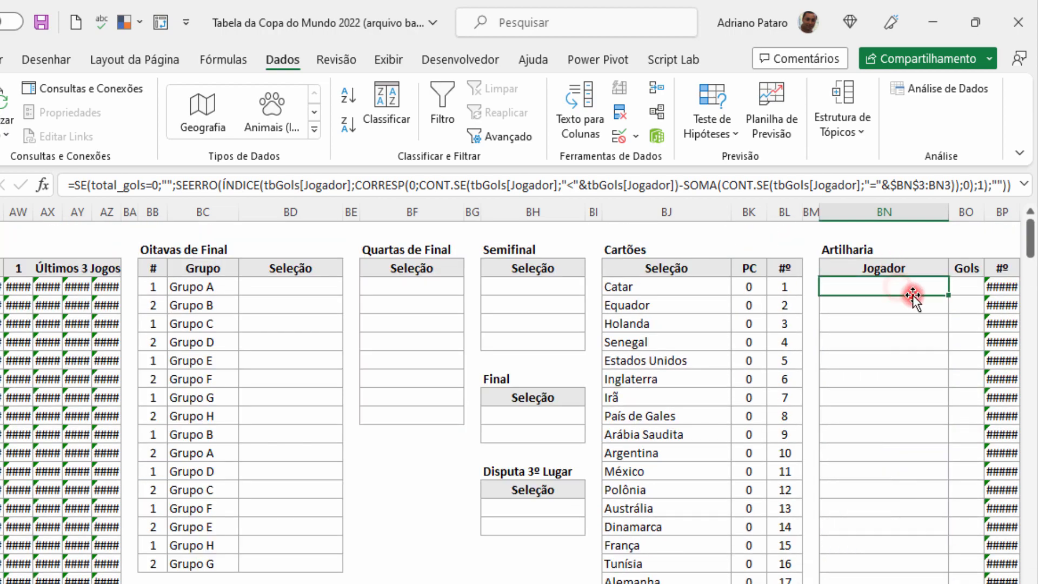
Check the Artilharia Gols formula in BO4 and the full Artilheiros ranking on the Resumo sheet
click(966, 286)
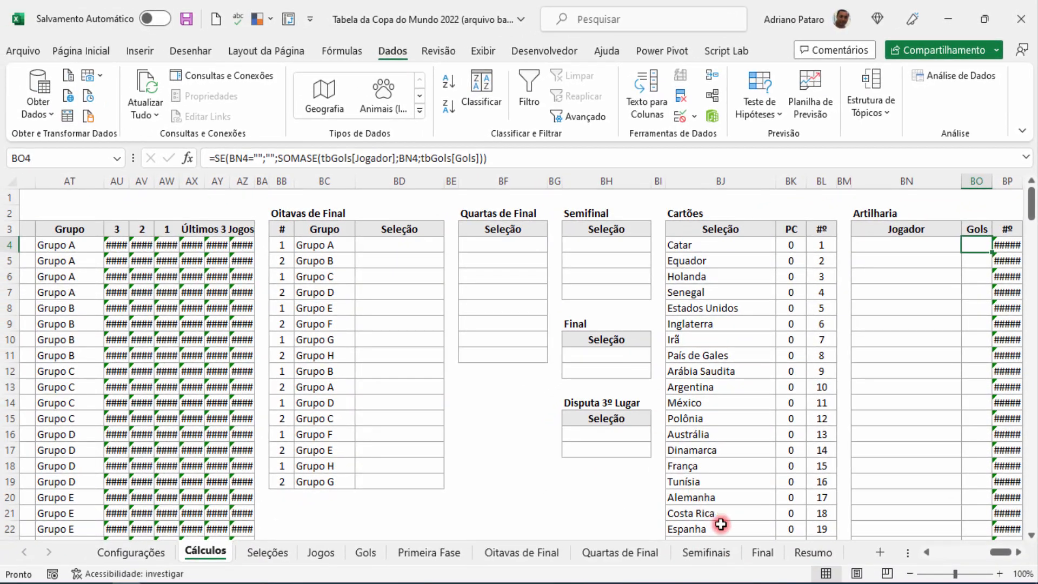
click(795, 552)
scroll(703, 382, down, 5)
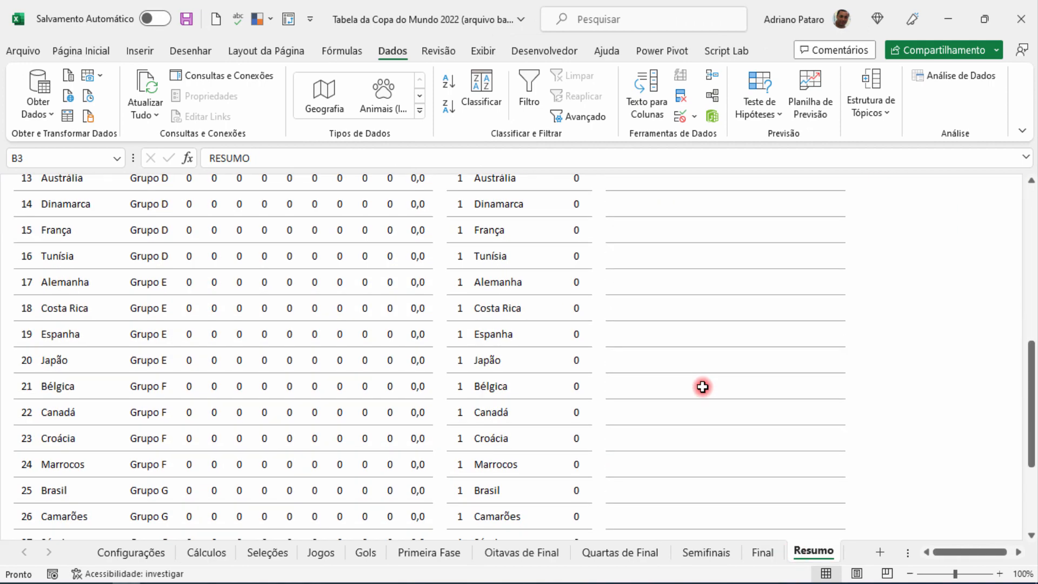
scroll(703, 387, down, 1)
scroll(703, 387, up, 7)
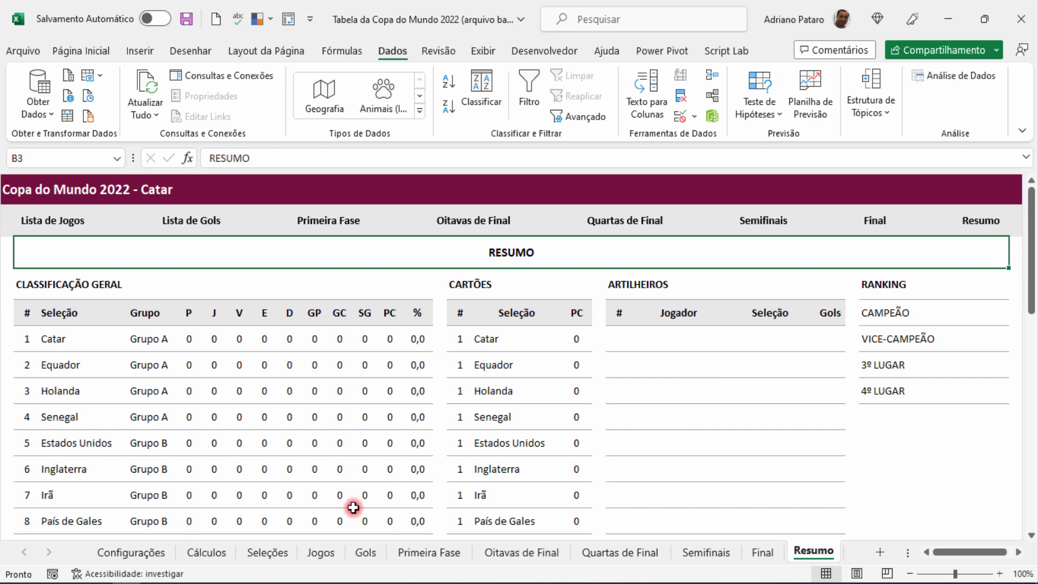
Switch to the Seleções sheet, save the workbook and close it
click(267, 552)
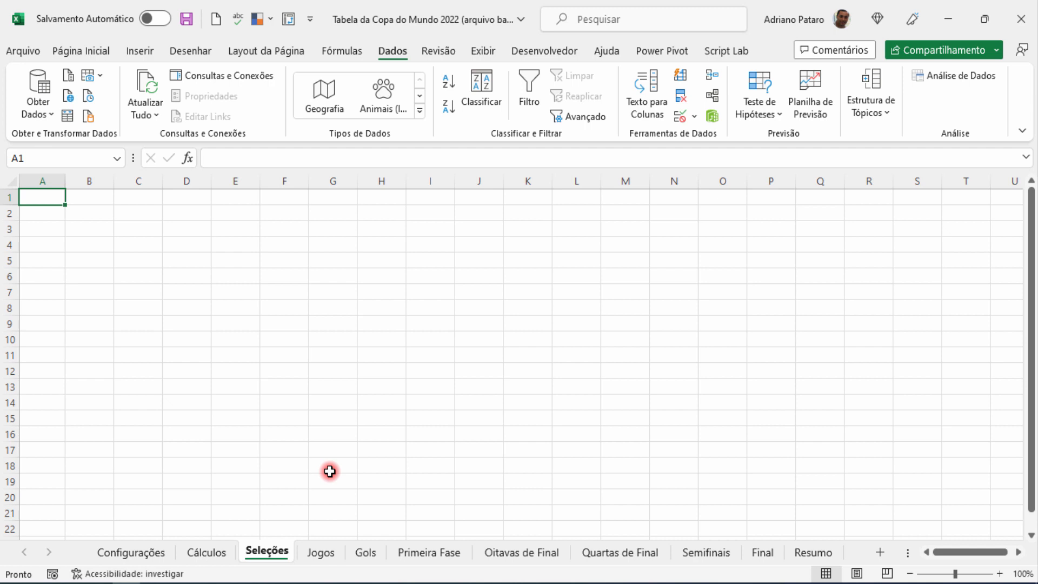
click(189, 19)
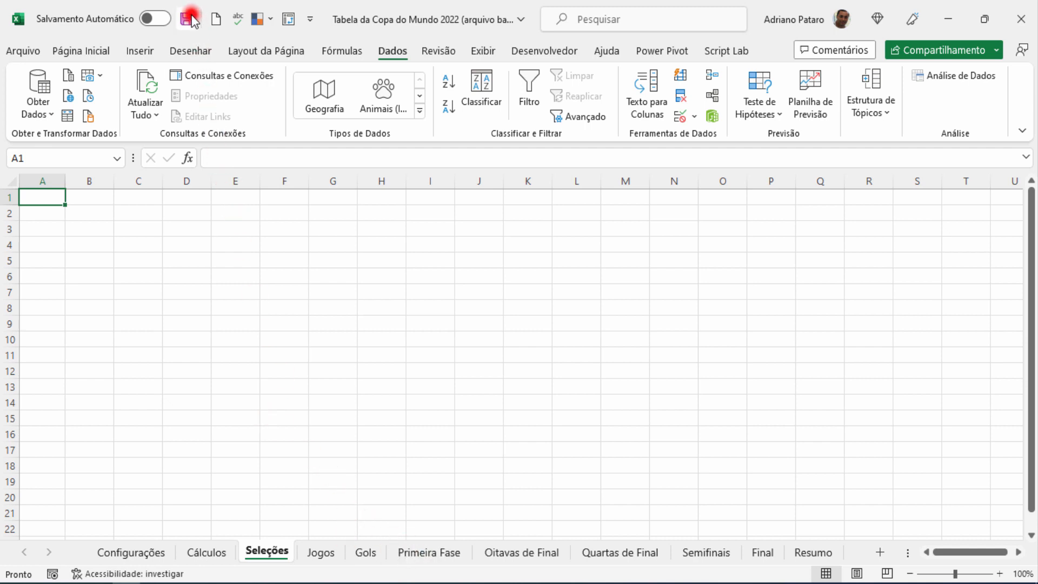
click(34, 53)
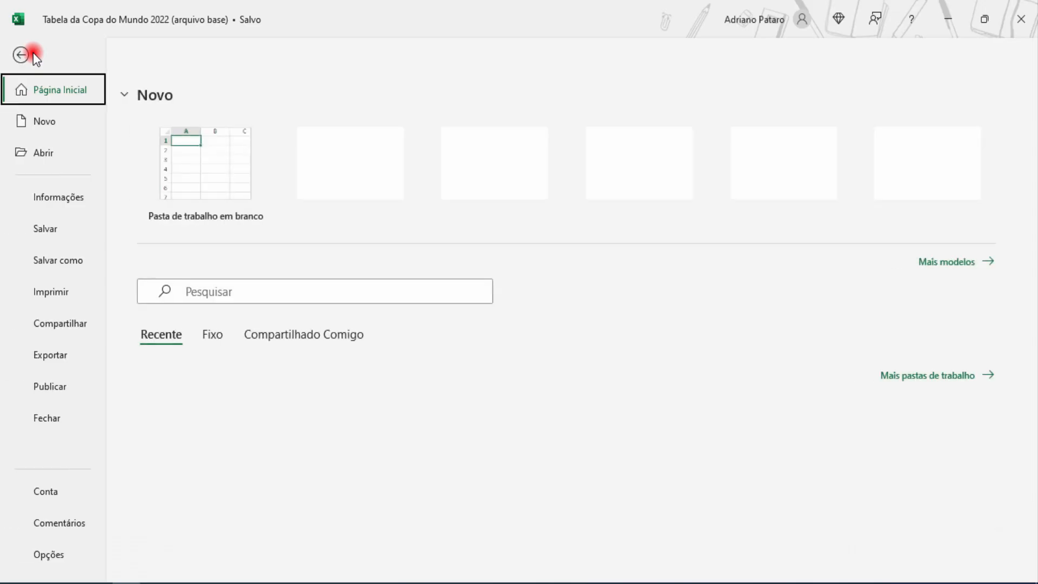
click(60, 418)
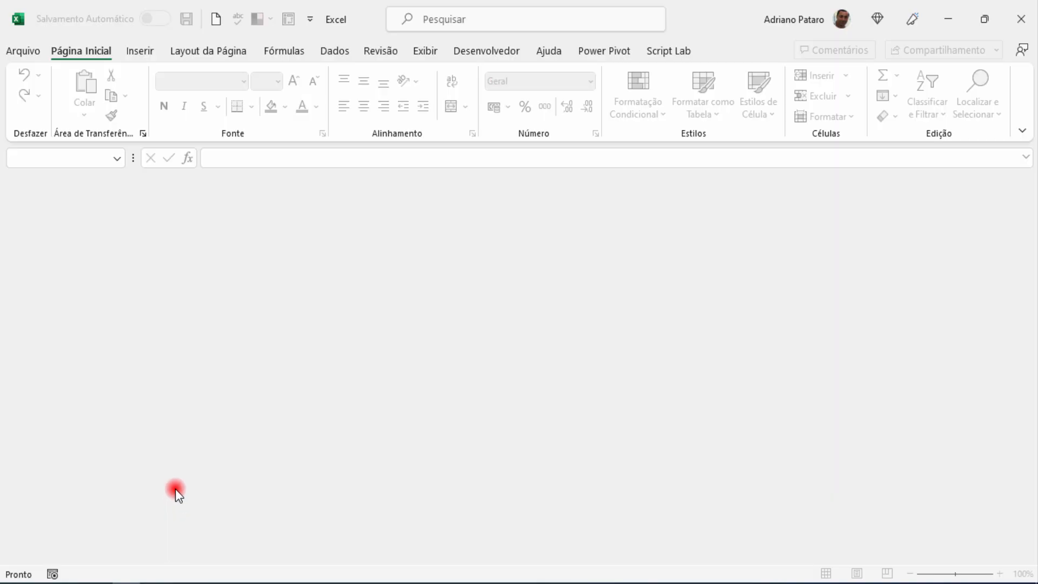
Switch to the Downloads folder in File Explorer and make two copies of the file Tabela da Copa do Mundo 2022 (arquivo base)
click(168, 576)
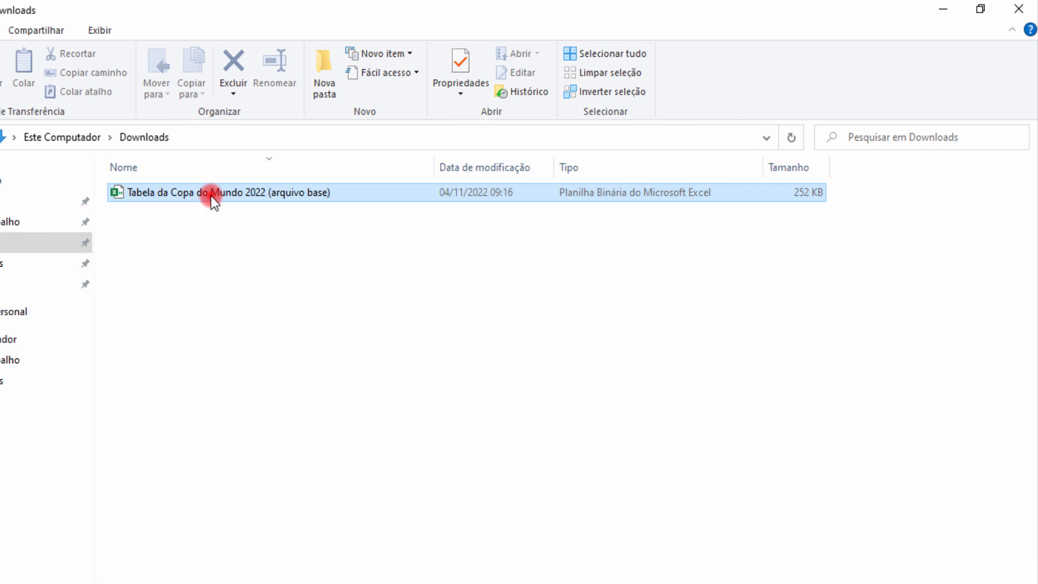
click(211, 195)
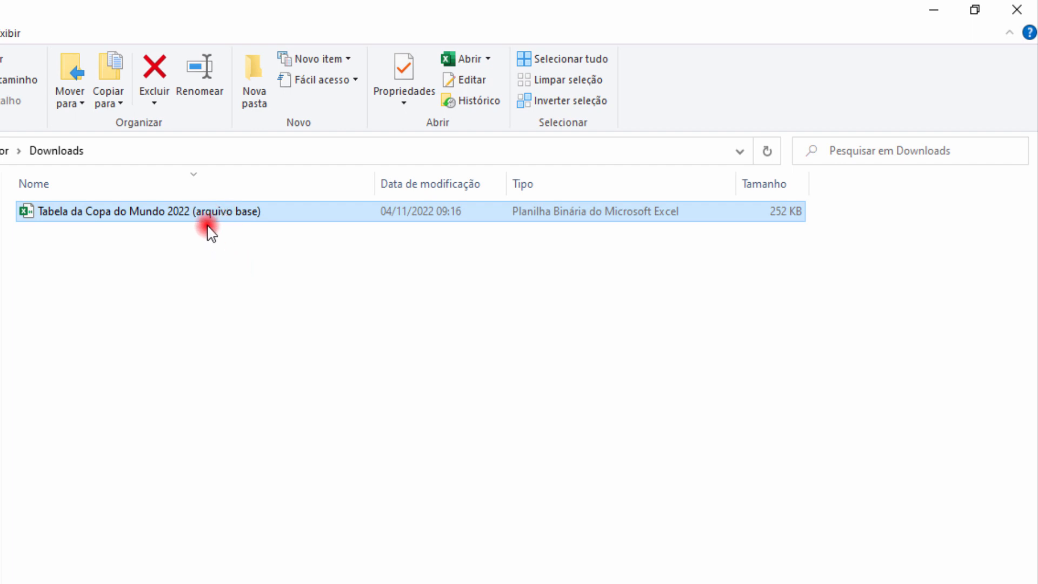
key(ctrl+c)
key(ctrl+v)
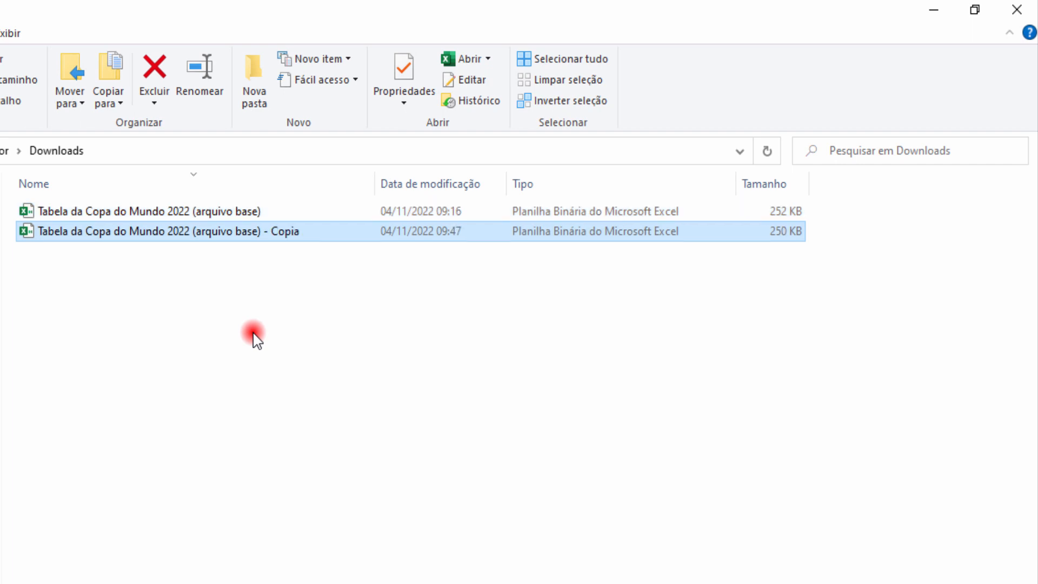
key(ctrl+v)
Rename the original base workbook file as Tabela da Copa do Mundo 2022
click(216, 212)
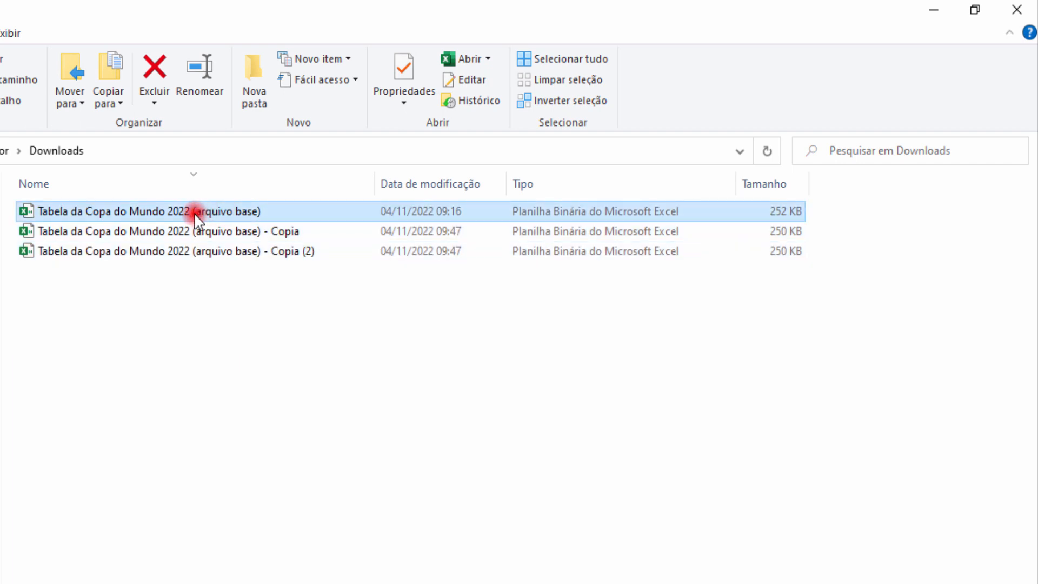
drag(196, 212, 273, 210)
key(BackSpace)
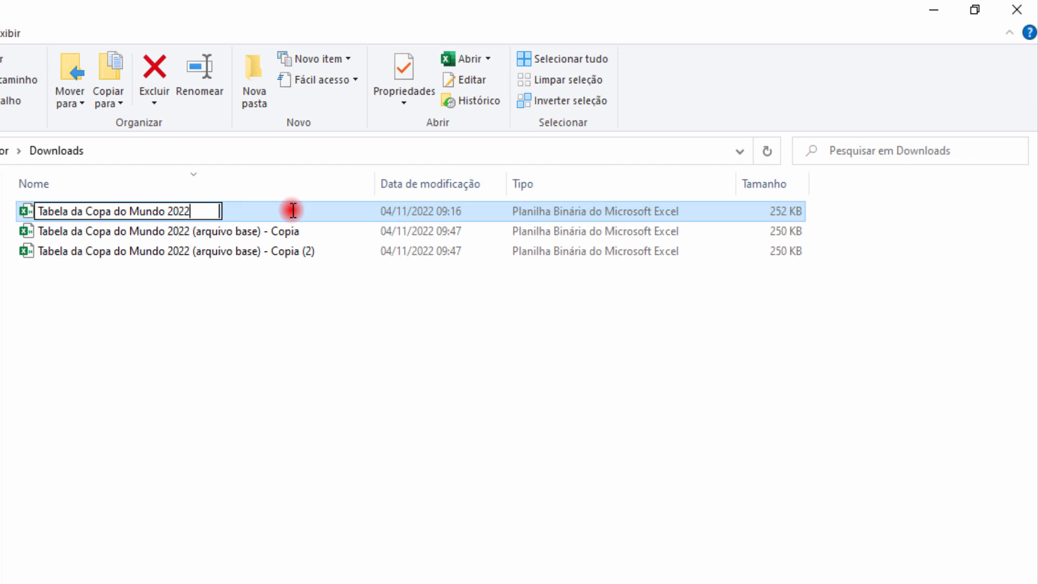
key(Return)
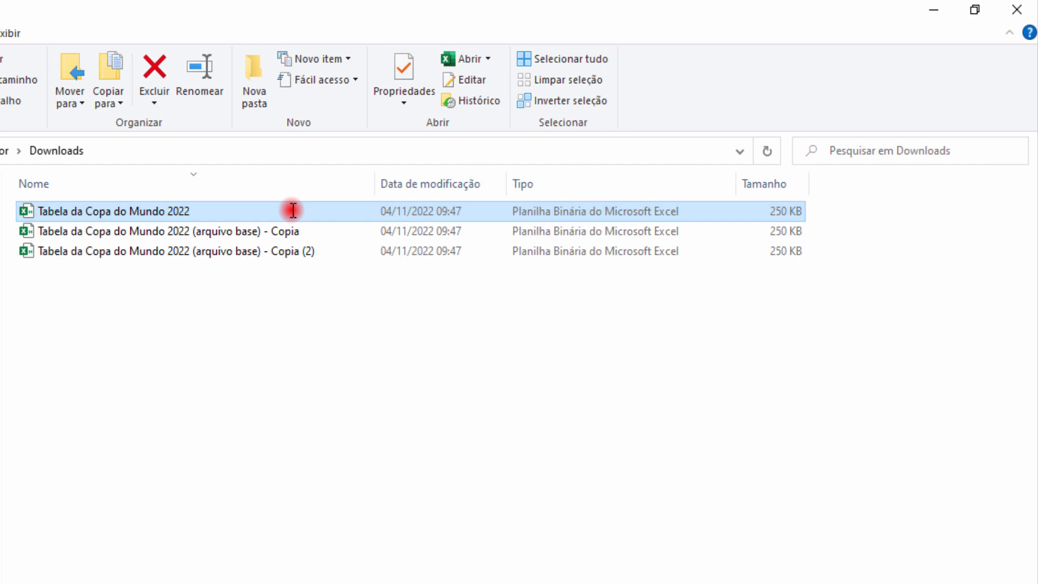
Rename the first copy as Tabela da Copa do Mundo 2022 (bandeira com VBA)
click(208, 233)
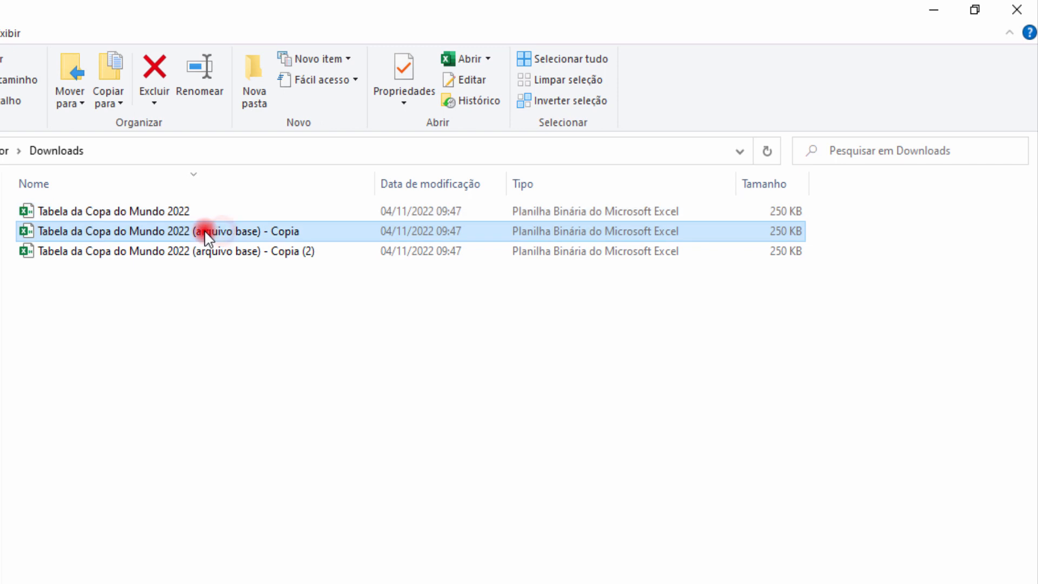
click(200, 232)
drag(198, 232, 259, 234)
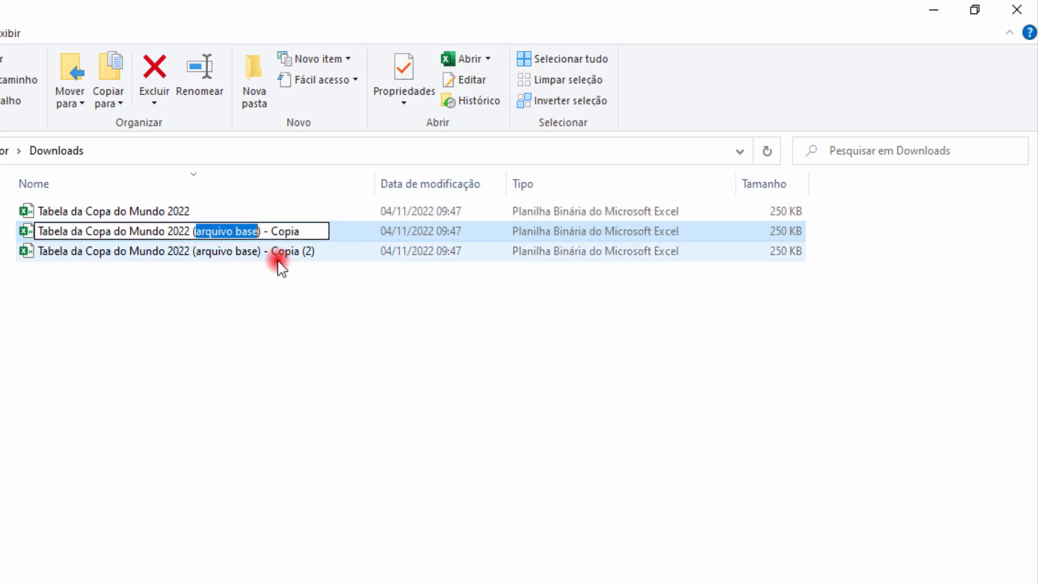
text(bandeira com)
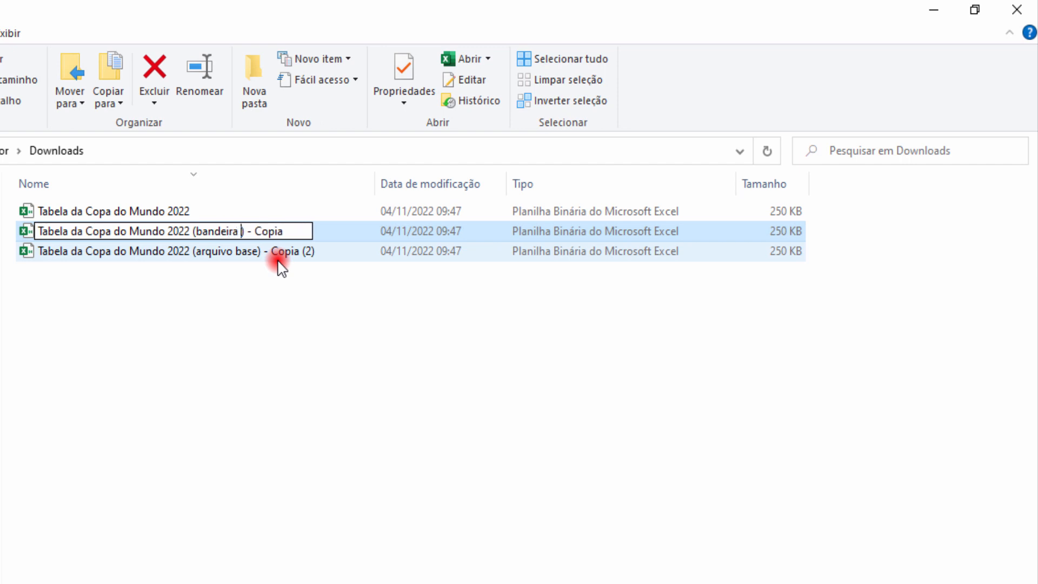
text( VBA)
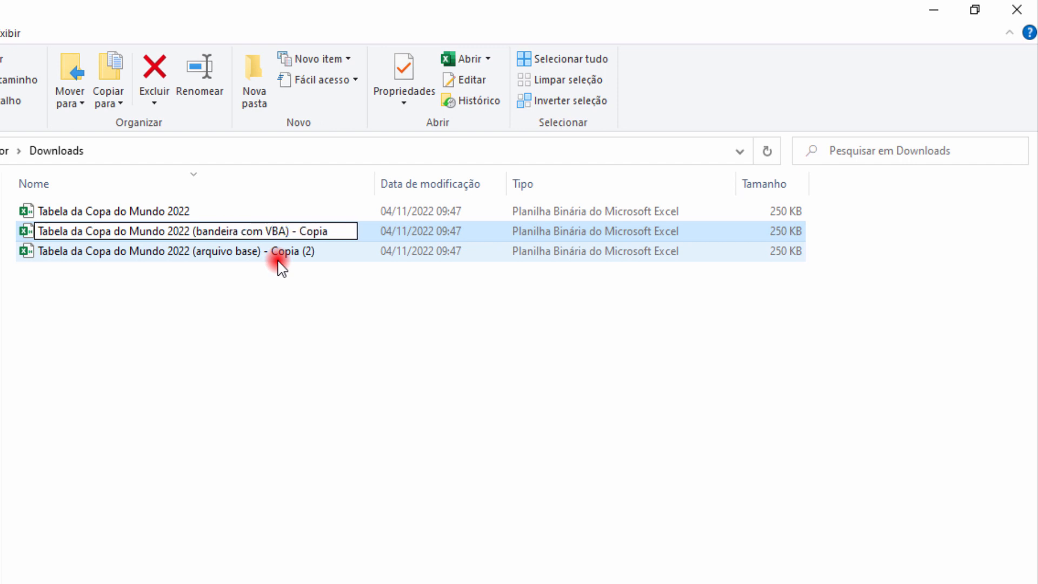
click(343, 233)
key(BackSpace)
key(BackSpace)
key(BackSpace)
key(BackSpace)
key(BackSpace)
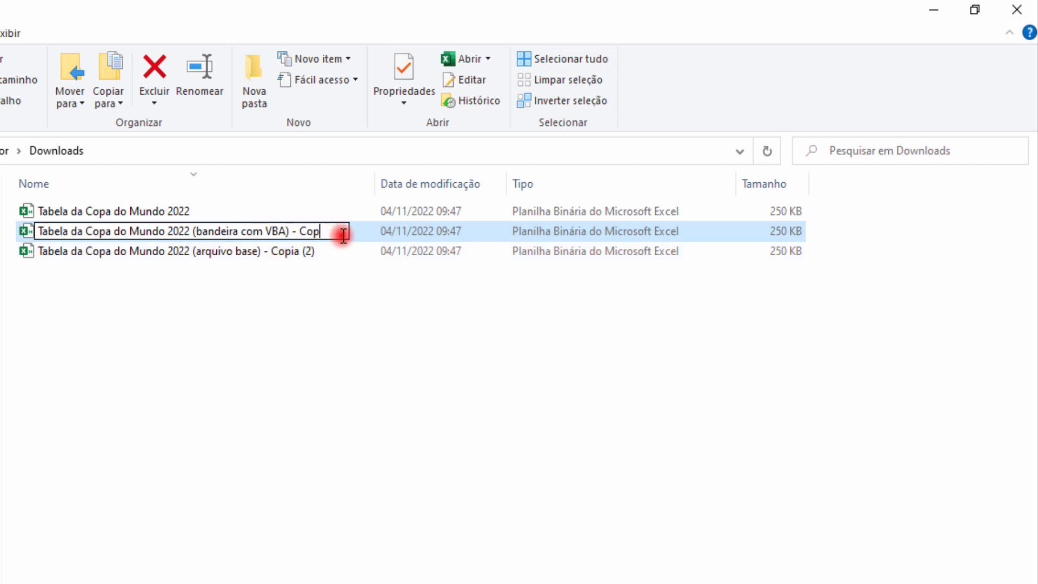
key(BackSpace)
key(BackSpace)
key(BackSpace)
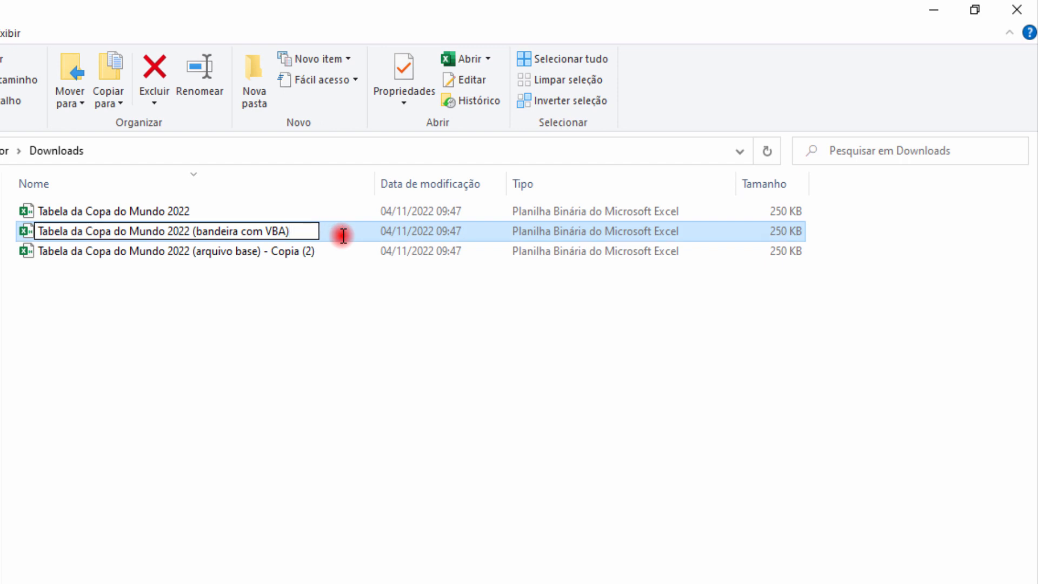
key(Return)
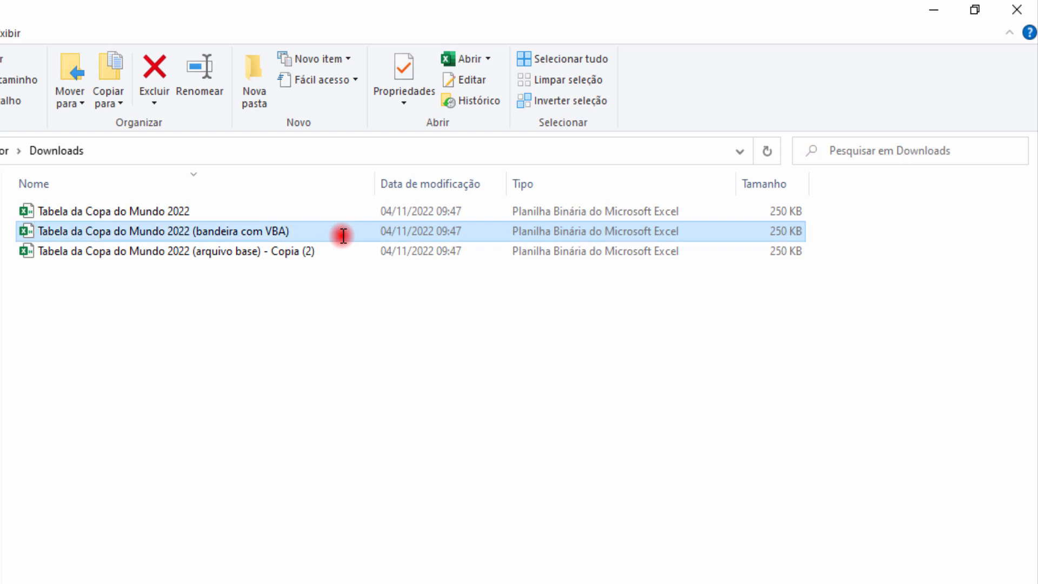
Rename the second copy as Tabela da Copa do Mundo 2022 (bandeira com função imagem)
click(265, 250)
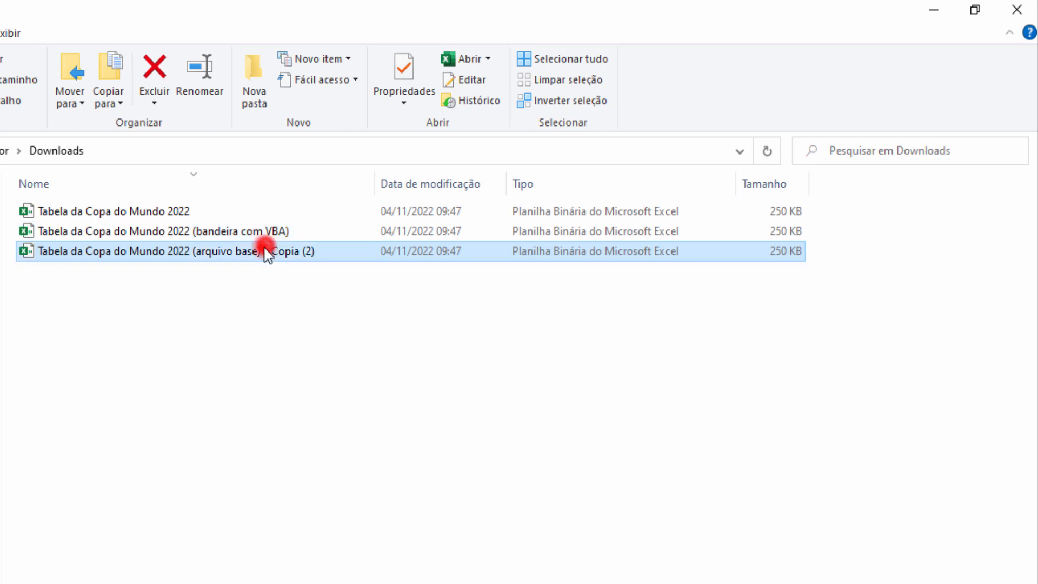
key(F2)
drag(197, 251, 256, 250)
text(bandeira com)
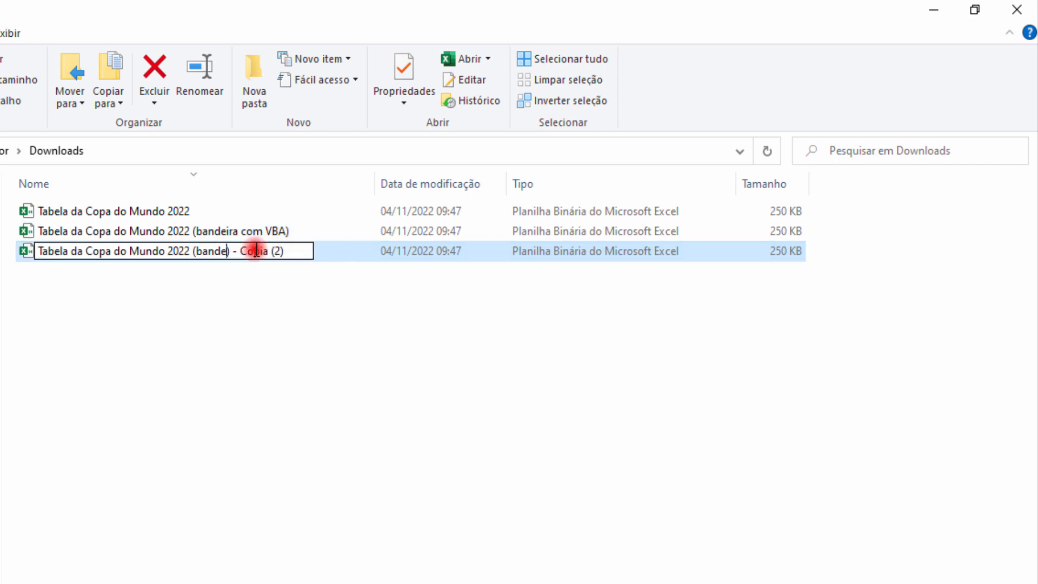
text( função ima)
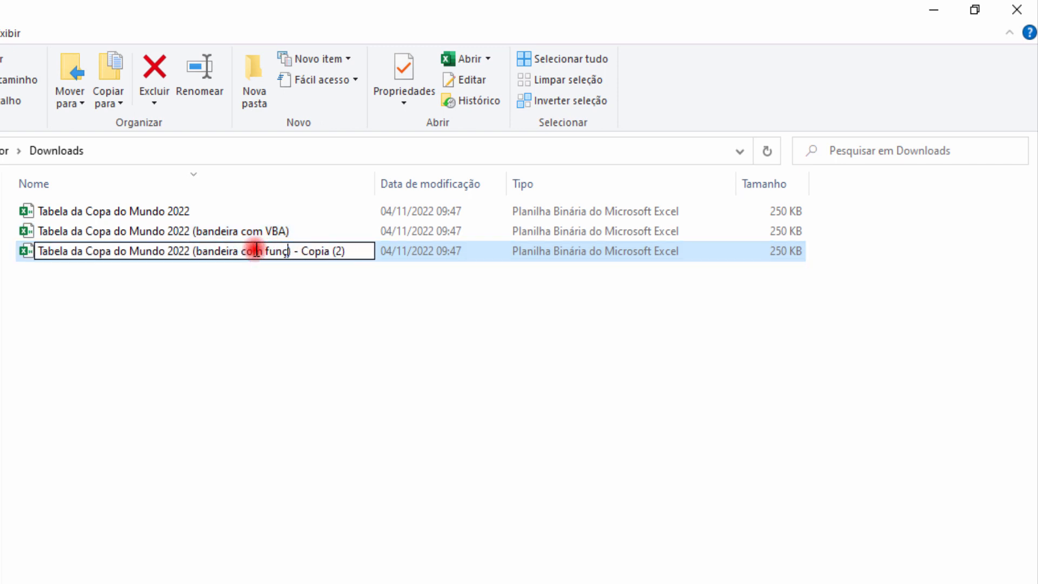
text(g)
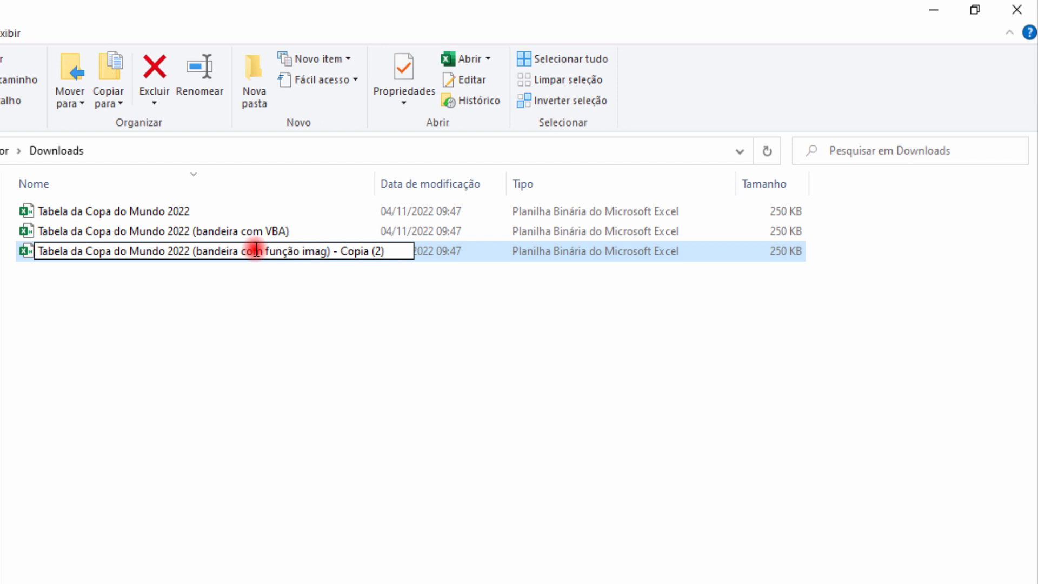
text(em)
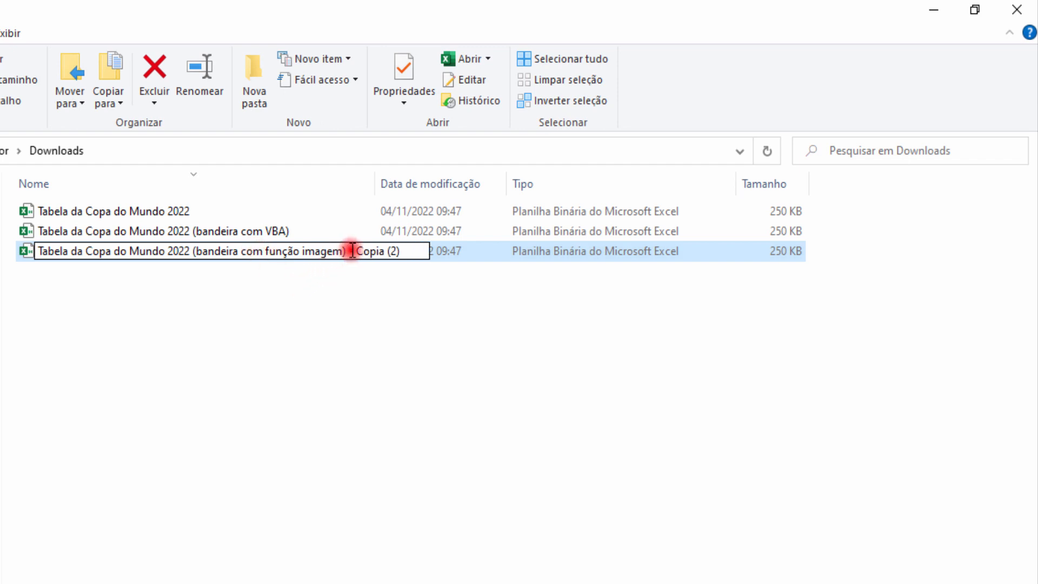
key(shift+End)
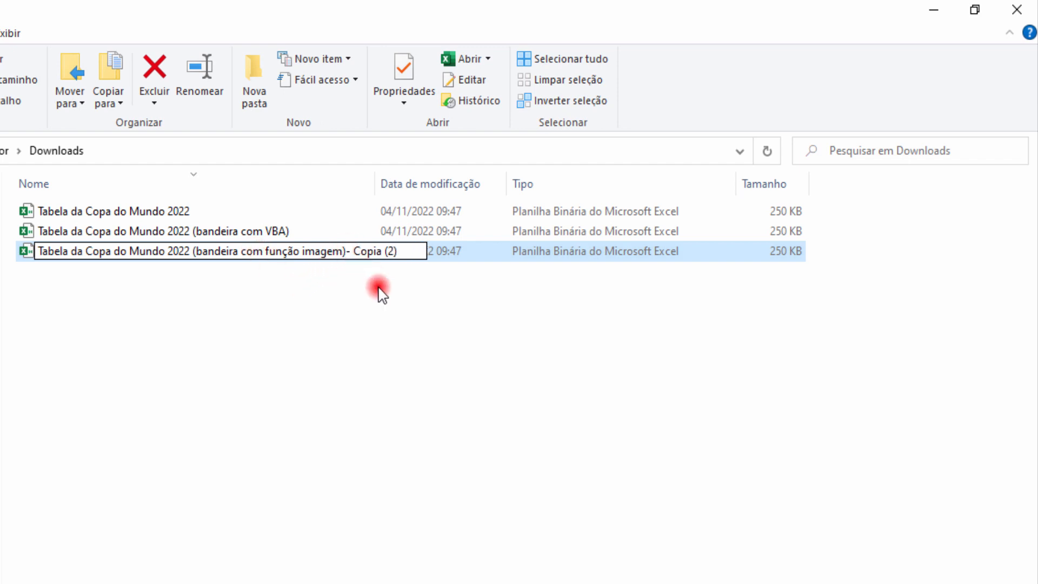
key(Delete)
key(Return)
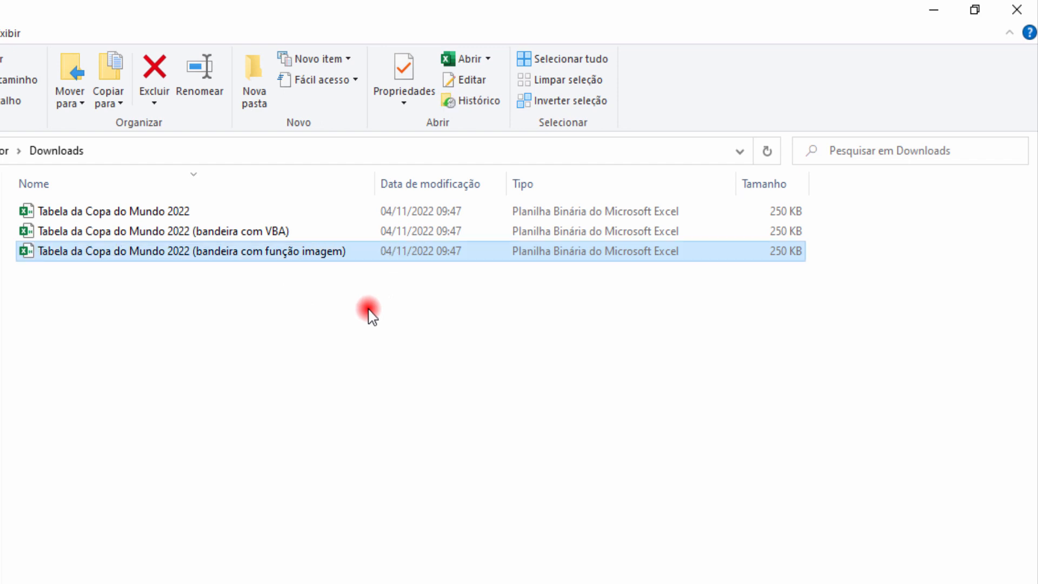
click(344, 427)
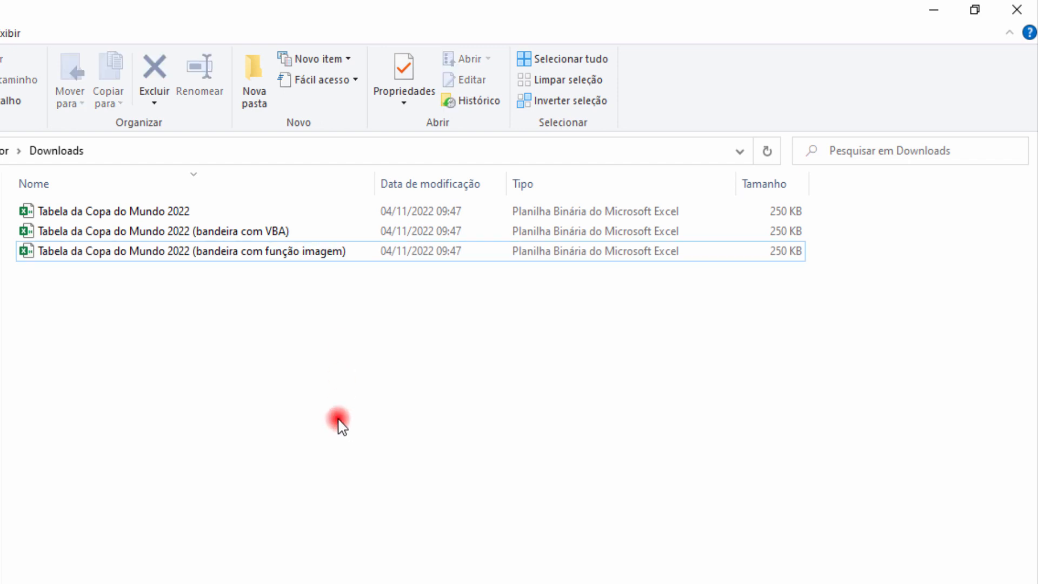
click(115, 213)
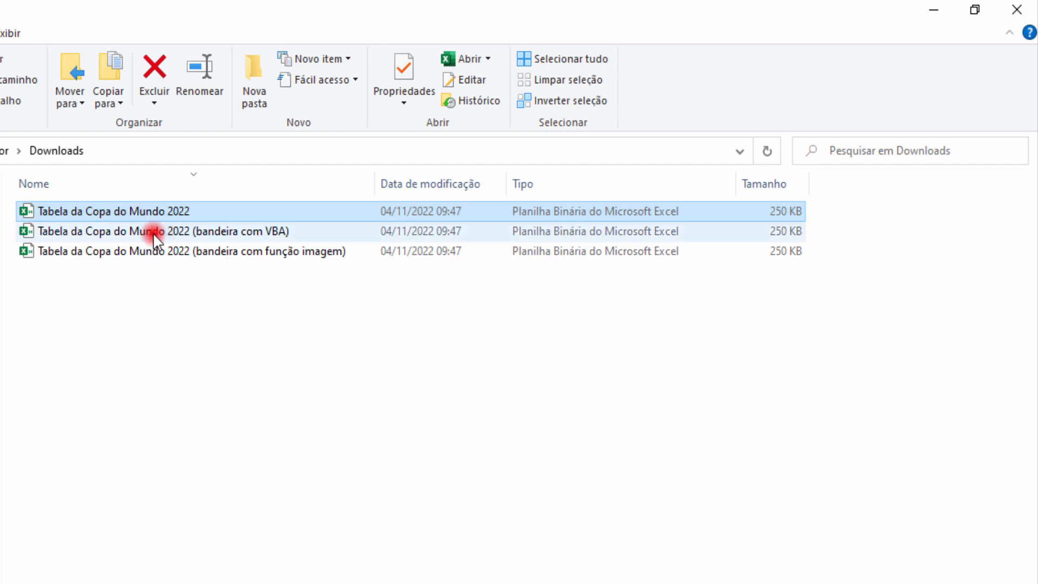